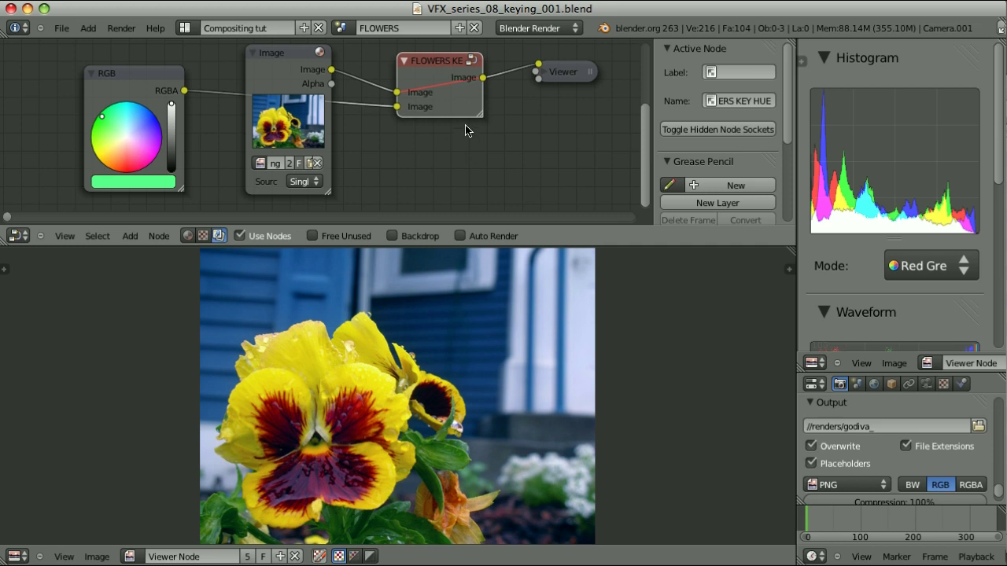
Unmute the FLOWERS KEY group, then try pink and blue petal colours on the RGB node's wheel
{"action": "key", "text": "m"}
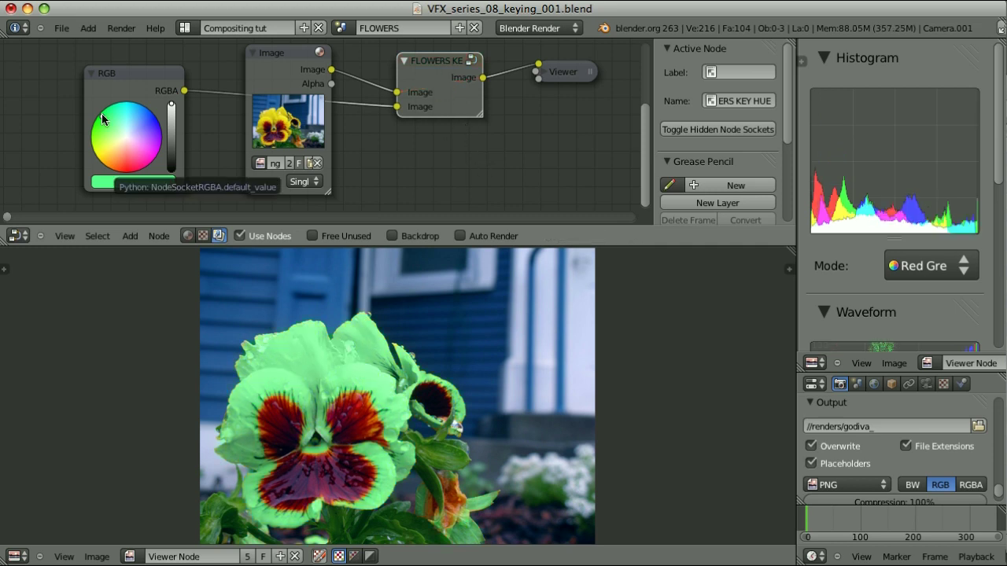
{"action": "mouse_move", "coordinate": [102, 118]}
{"action": "left_mouse_down"}
{"action": "mouse_move", "coordinate": [132, 148]}
{"action": "mouse_move", "coordinate": [125, 168]}
{"action": "left_mouse_up"}
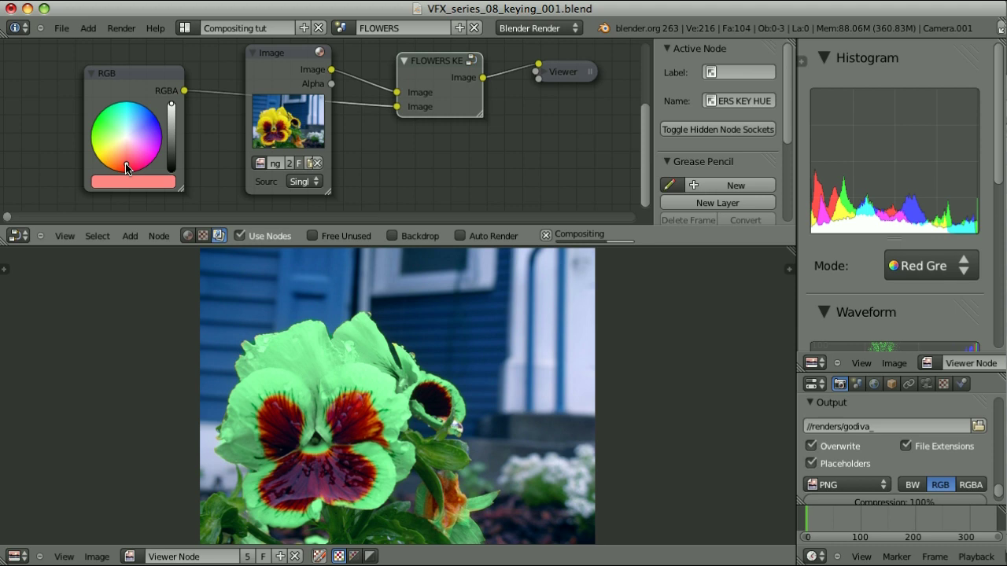
{"action": "mouse_move", "coordinate": [149, 130]}
{"action": "left_mouse_down"}
{"action": "mouse_move", "coordinate": [156, 124]}
{"action": "mouse_move", "coordinate": [96, 122]}
{"action": "left_mouse_up"}
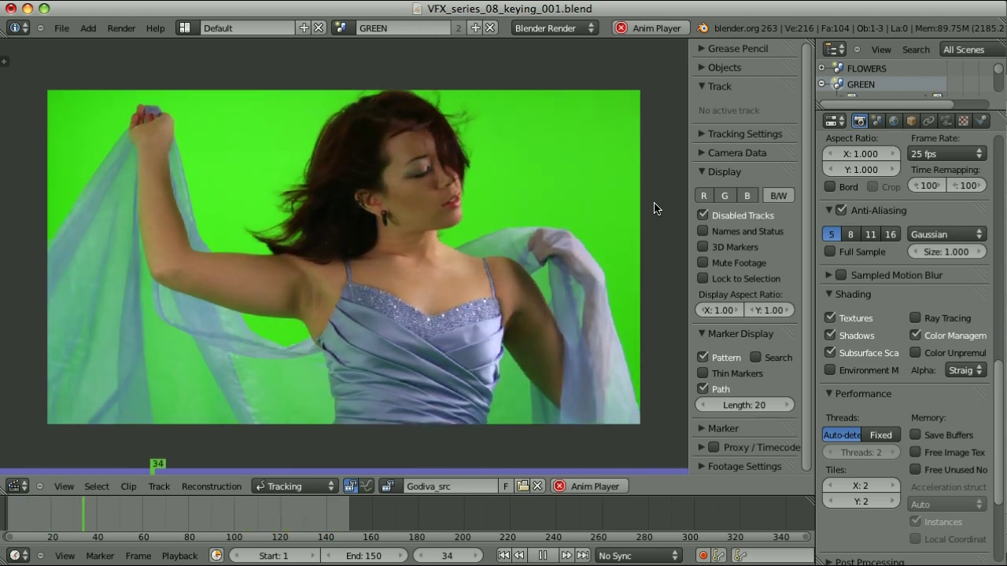
Stop the green-screen clip playback and switch the tracking area to an image view
{"action": "key", "text": "Escape"}
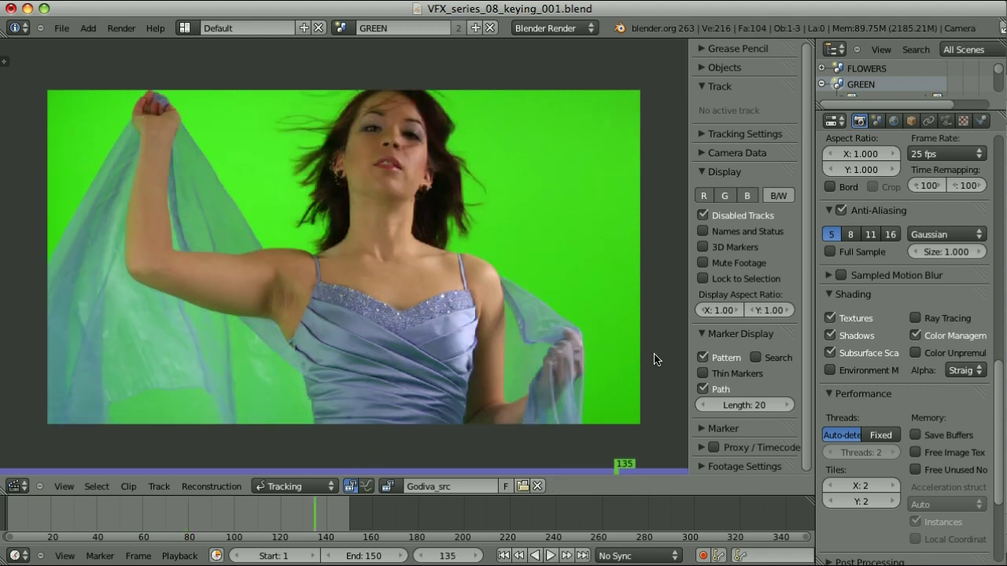
{"action": "key", "text": "shift+F10"}
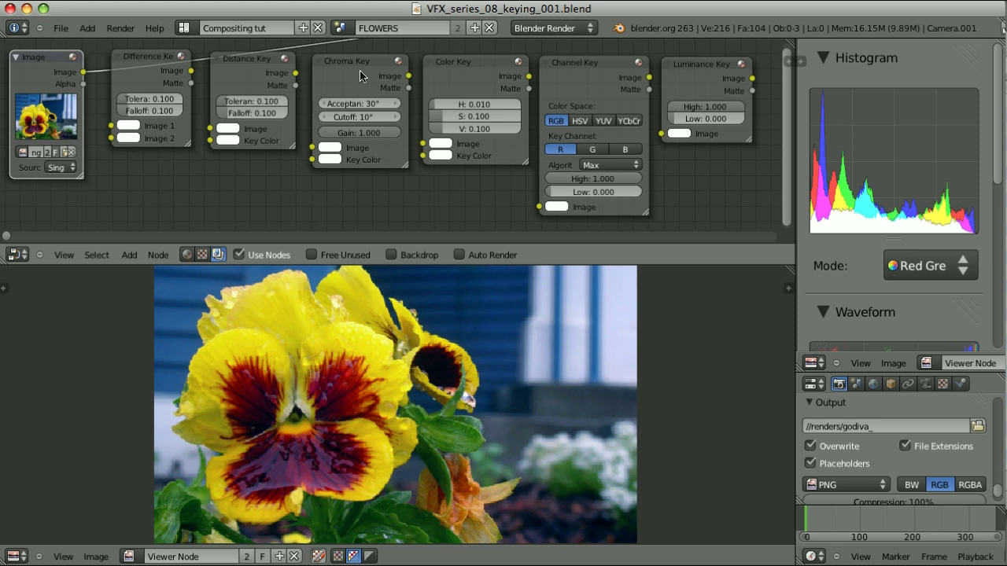
{"action": "key", "text": "shift+a"}
{"action": "scroll", "coordinate": [142, 78], "scroll_direction": "up", "scroll_amount": 3}
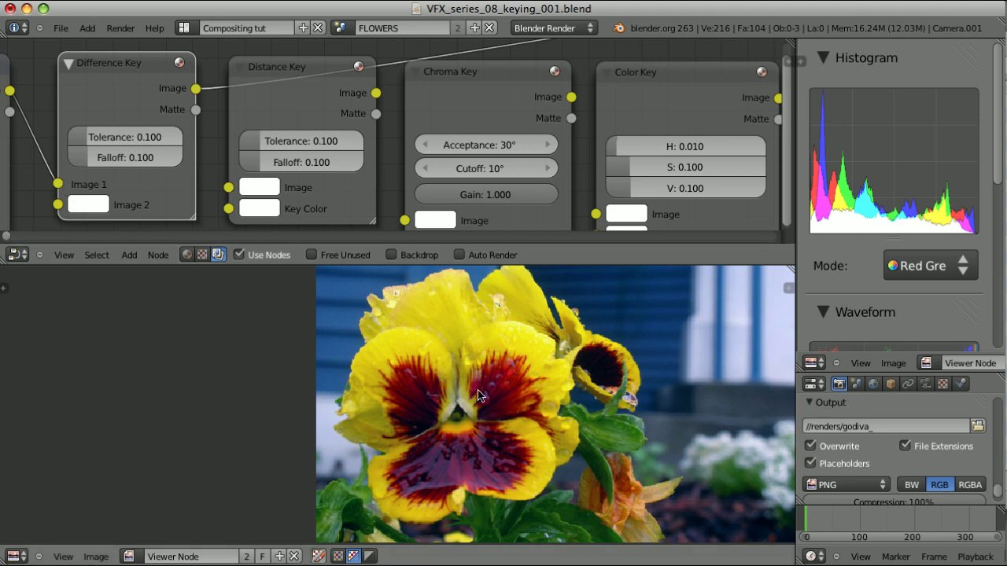
Key sampled petal yellow in the Difference Key (tolerance 0.271, falloff 0.262), check its matte, wire the image to Distance Key
{"action": "left_click", "coordinate": [94, 206]}
{"action": "left_click", "coordinate": [244, 435]}
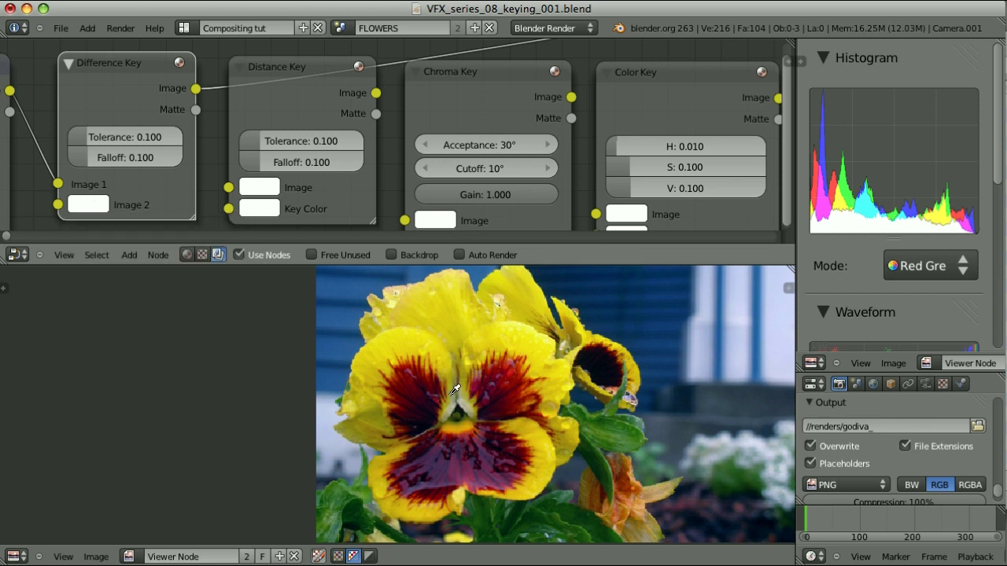
{"action": "left_click", "coordinate": [539, 339]}
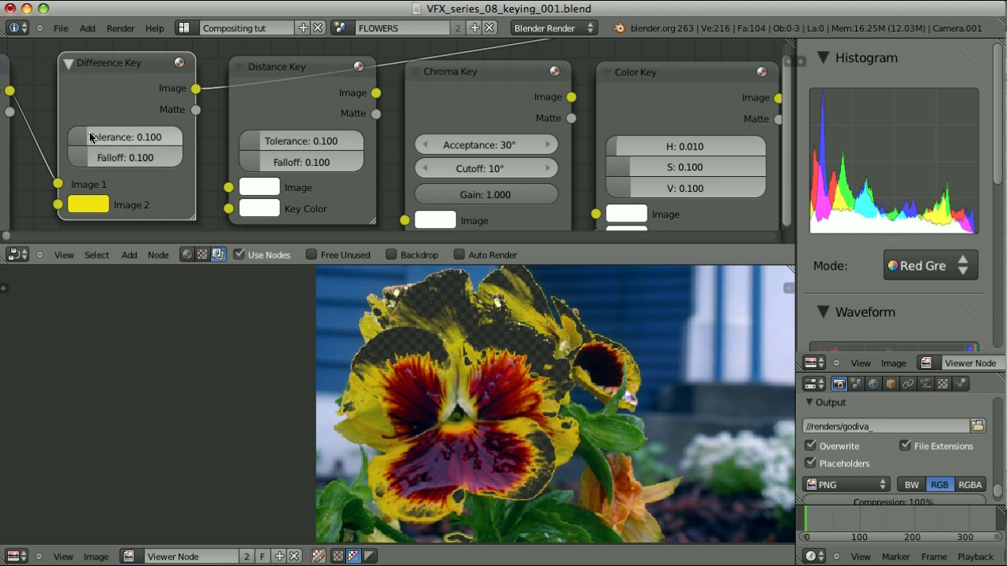
{"action": "left_click_drag", "start_coordinate": [89, 133], "coordinate": [114, 136]}
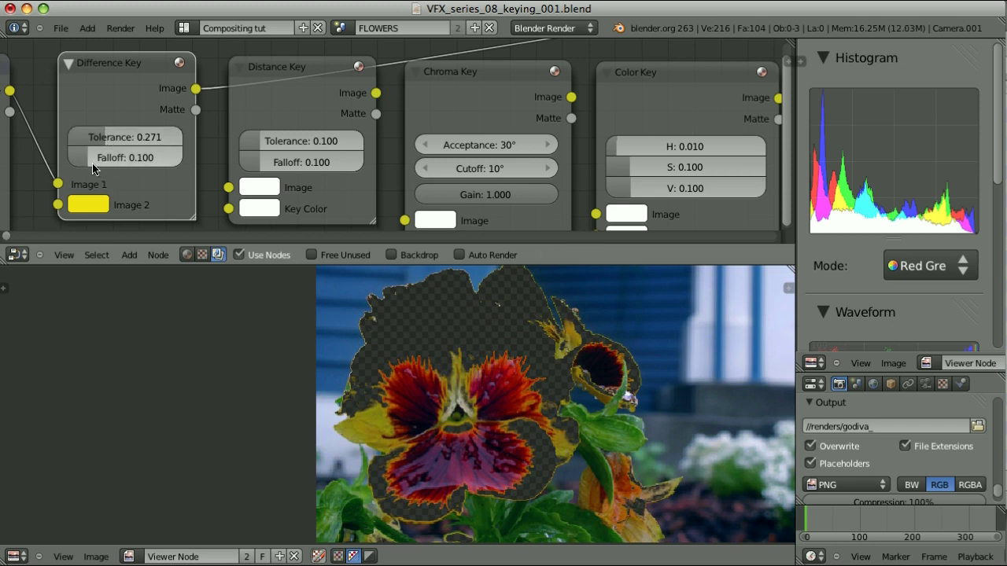
{"action": "left_click_drag", "start_coordinate": [89, 163], "coordinate": [129, 174]}
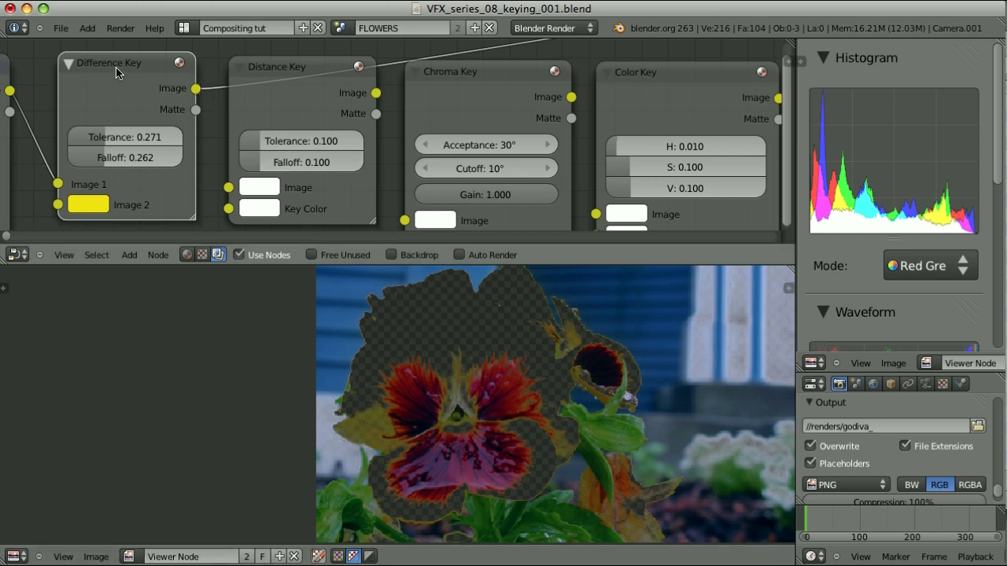
{"action": "left_click_drag", "start_coordinate": [195, 88], "coordinate": [195, 109]}
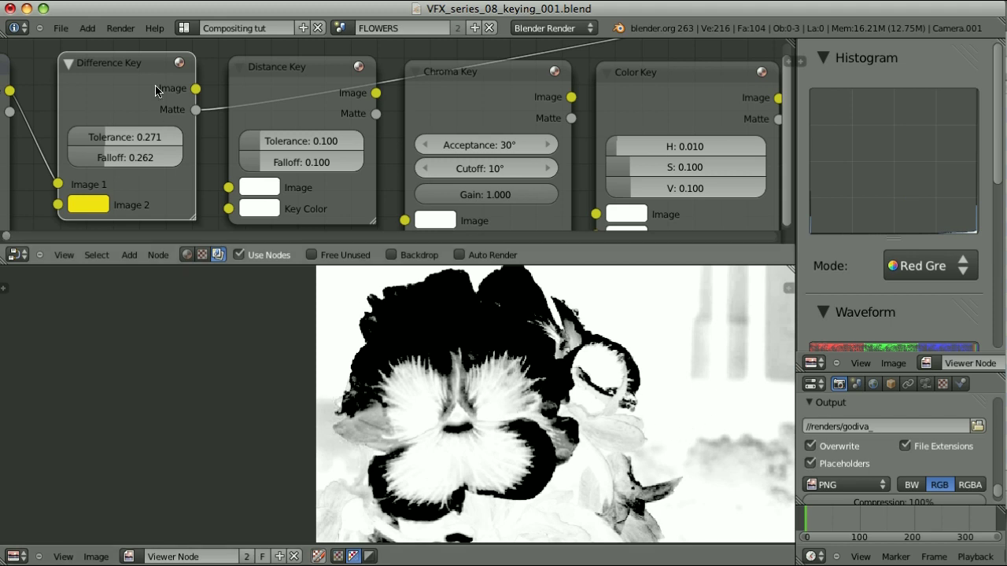
{"action": "left_click", "coordinate": [308, 71], "text": "ctrl+shift"}
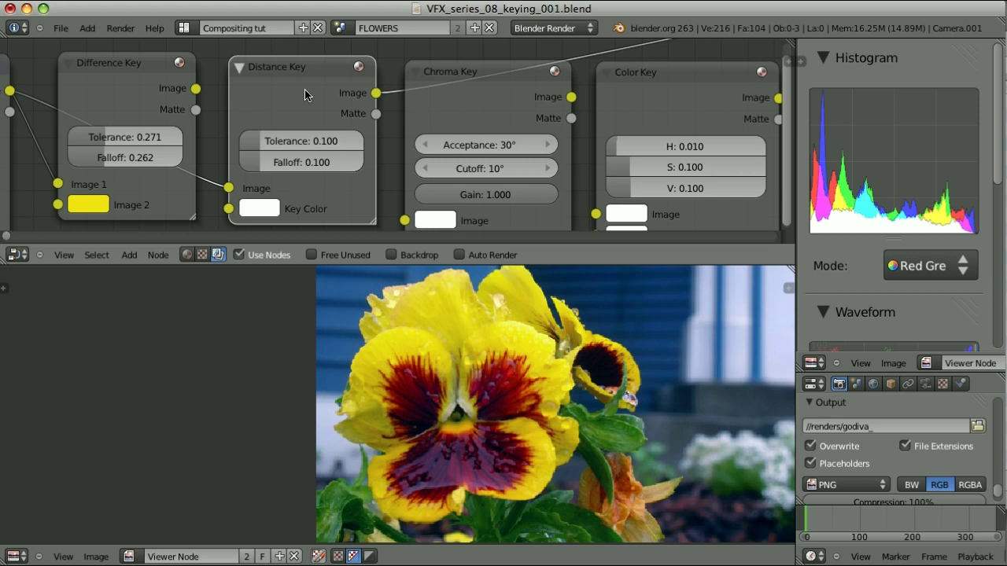
Copy the Difference Key's 0.271 tolerance, 0.262 falloff and yellow key colour onto the Distance Key
{"action": "left_click", "coordinate": [112, 66]}
{"action": "left_click", "coordinate": [286, 73]}
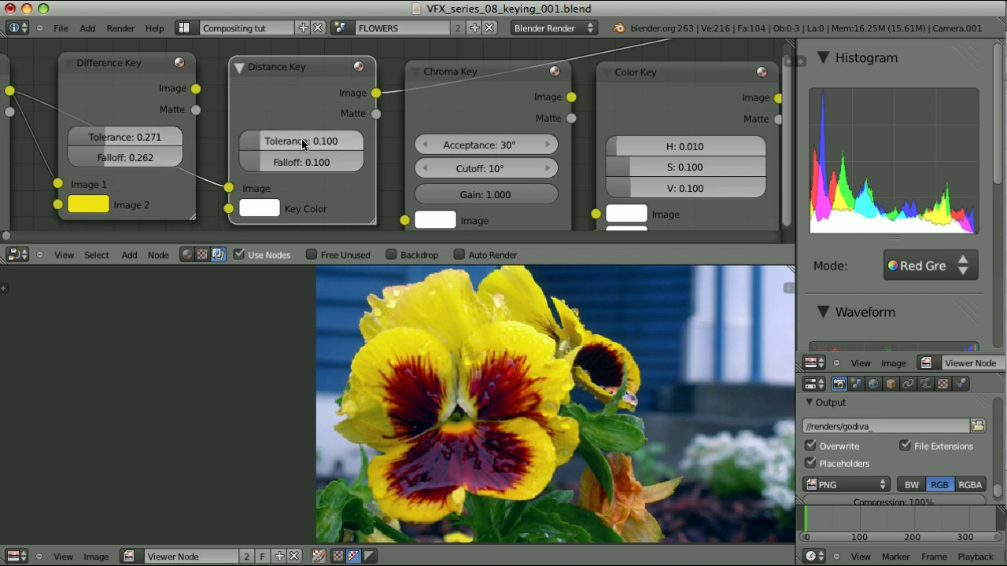
{"action": "key", "text": "ctrl+c"}
{"action": "key", "text": "ctrl+v"}
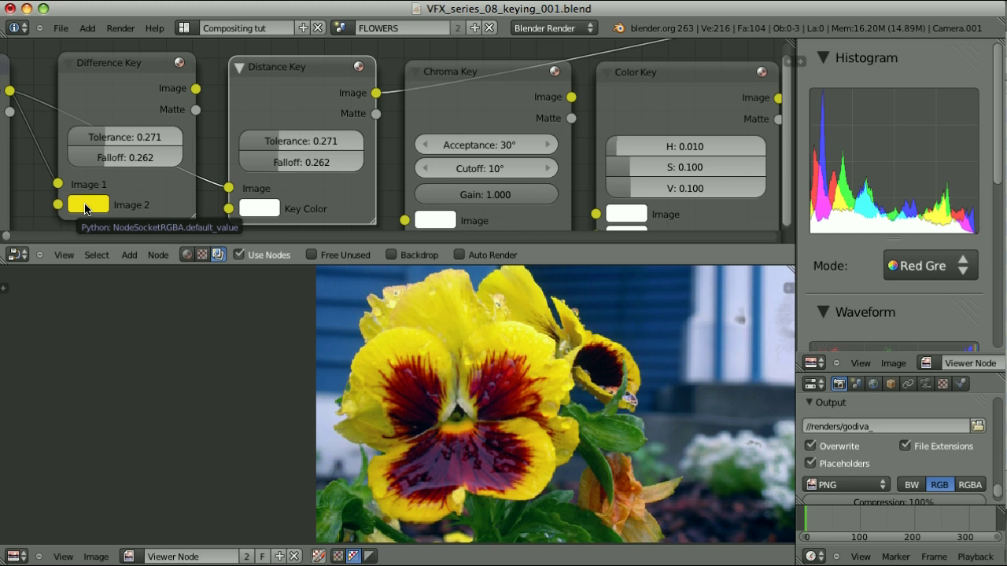
{"action": "key", "text": "ctrl+c"}
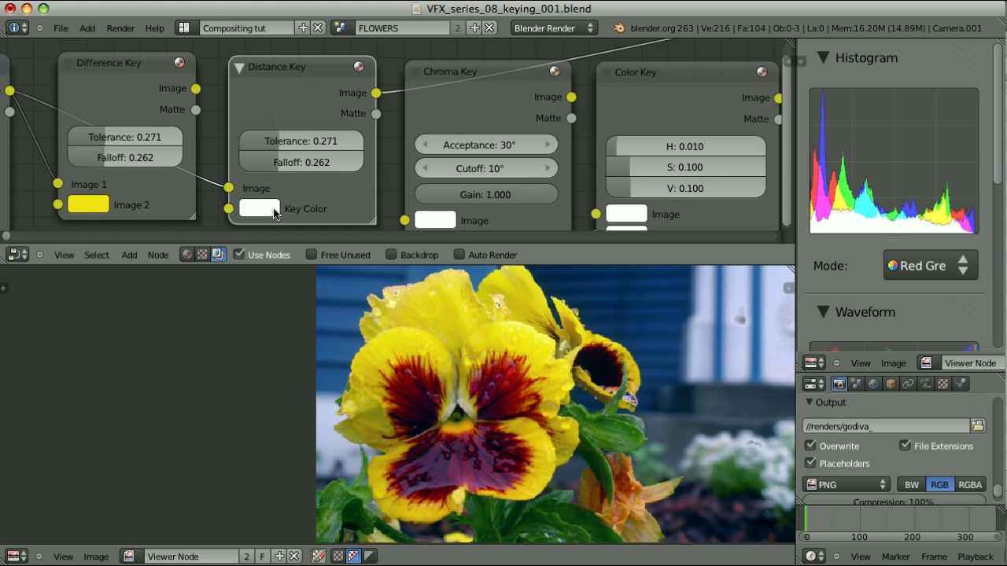
{"action": "key", "text": "ctrl+v"}
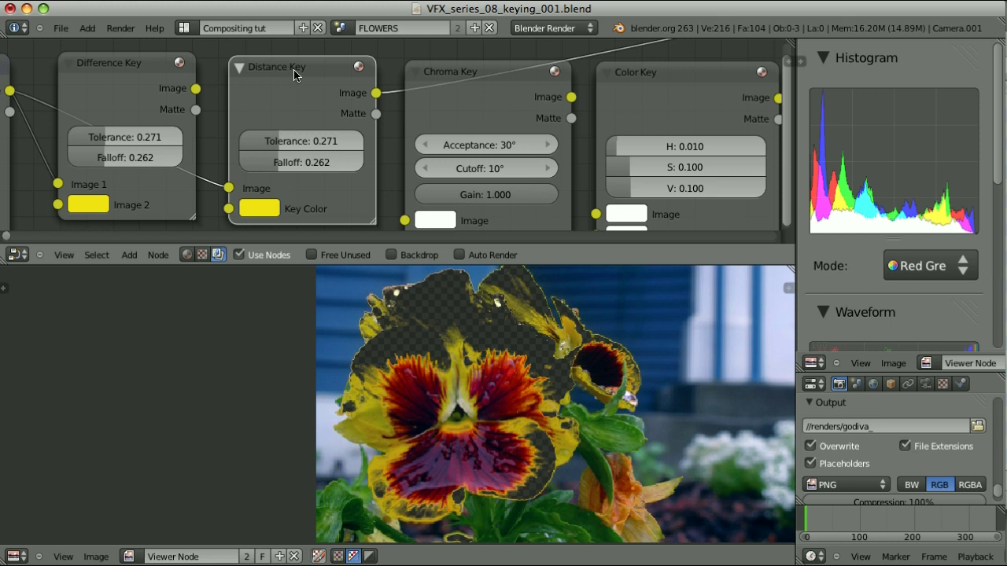
Compare the Difference Key and Distance Key results and mattes in the viewer
{"action": "left_click", "coordinate": [123, 69], "text": "ctrl+shift"}
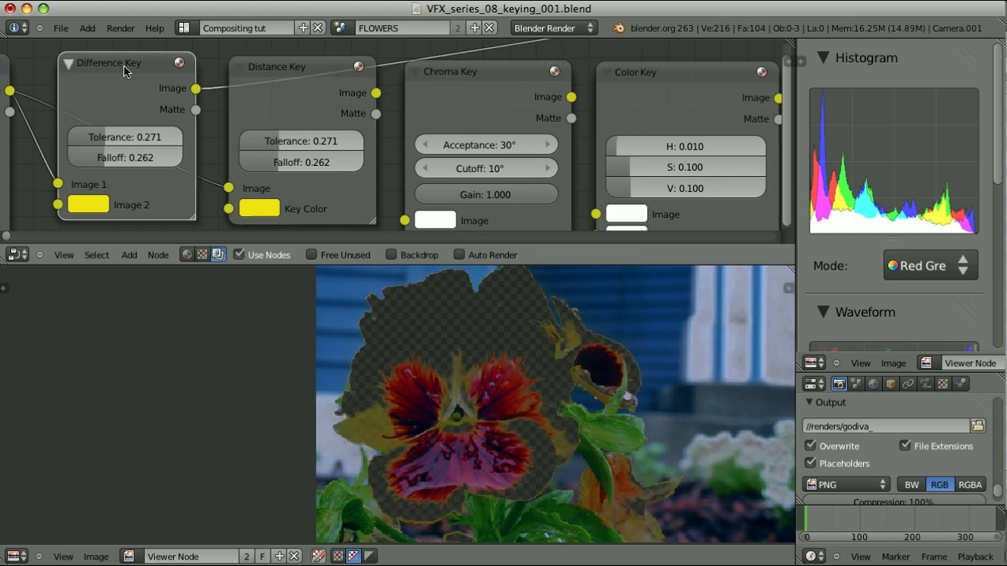
{"action": "left_click", "coordinate": [150, 204], "text": "ctrl+shift"}
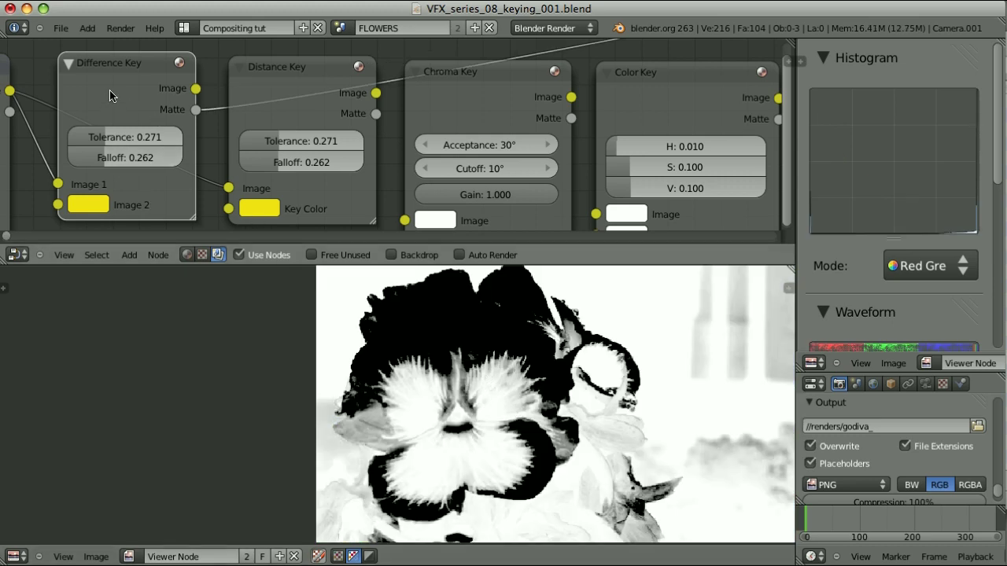
{"action": "left_click", "coordinate": [285, 82], "text": "ctrl+shift"}
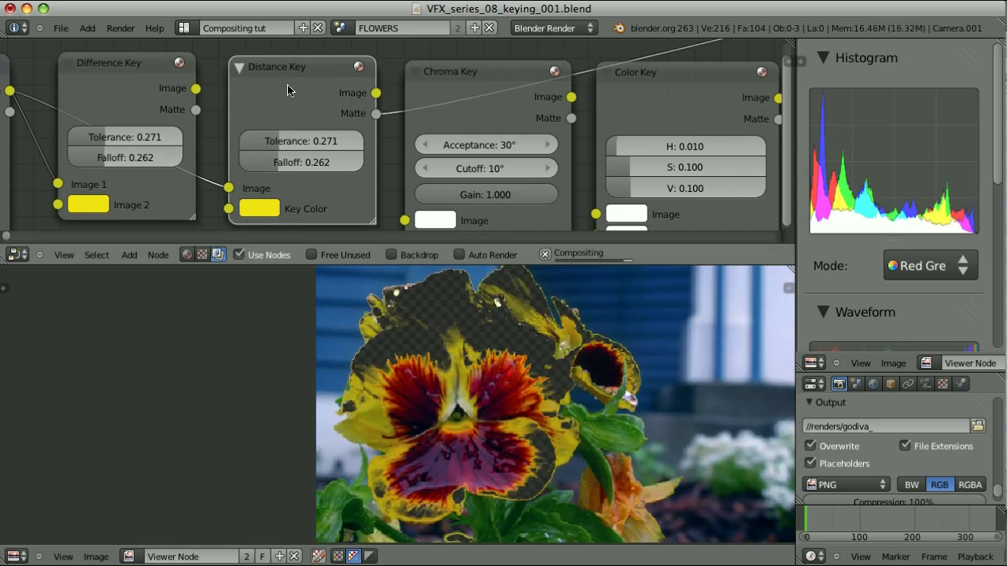
{"action": "left_click", "coordinate": [288, 87], "text": "ctrl+shift"}
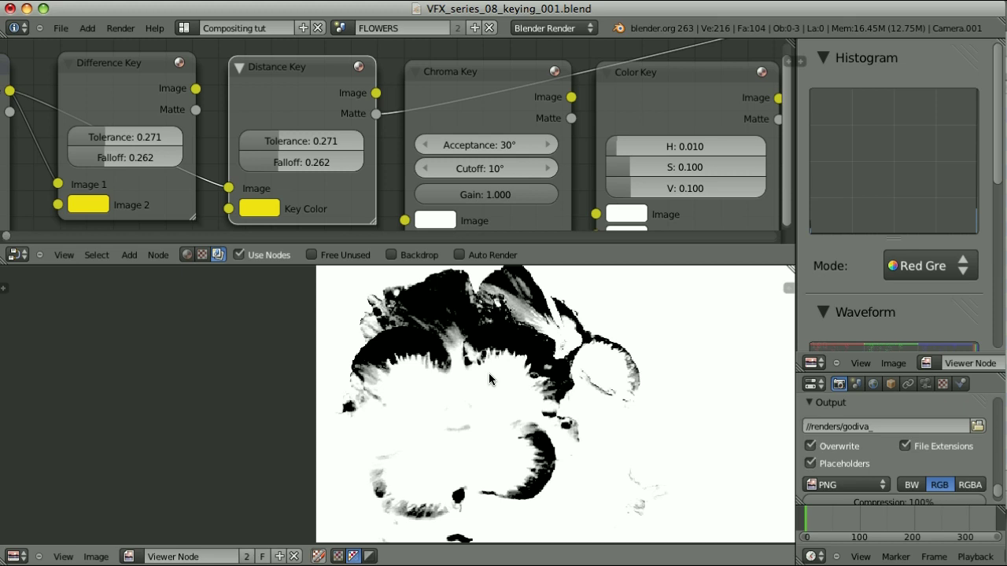
{"action": "left_click", "coordinate": [122, 67]}
{"action": "left_click", "coordinate": [292, 72]}
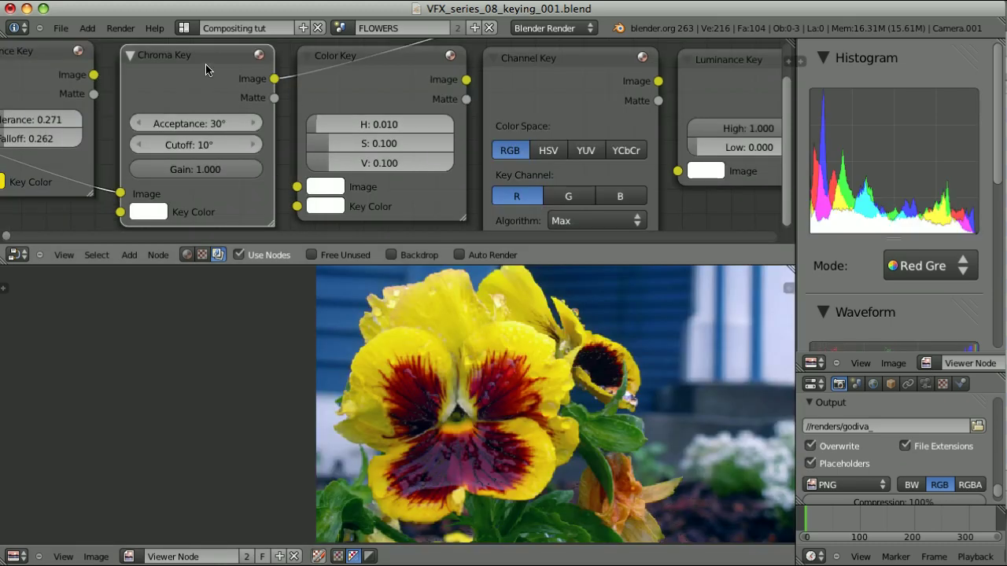
Set the Chroma Key colour to the sampled petal yellow with acceptance 36.636° and cutoff 11.5°
{"action": "left_click", "coordinate": [156, 213]}
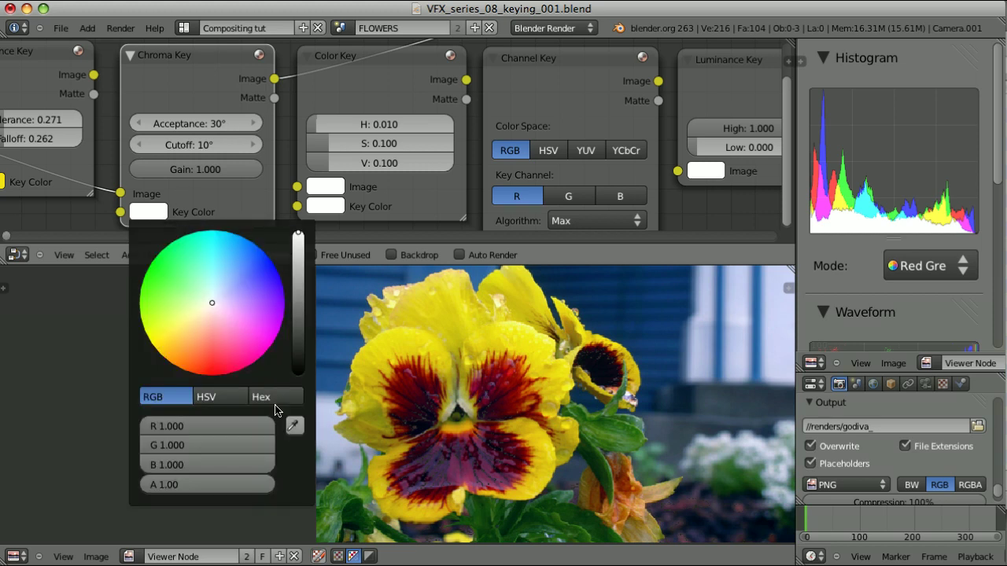
{"action": "left_click", "coordinate": [294, 426]}
{"action": "left_click", "coordinate": [506, 328]}
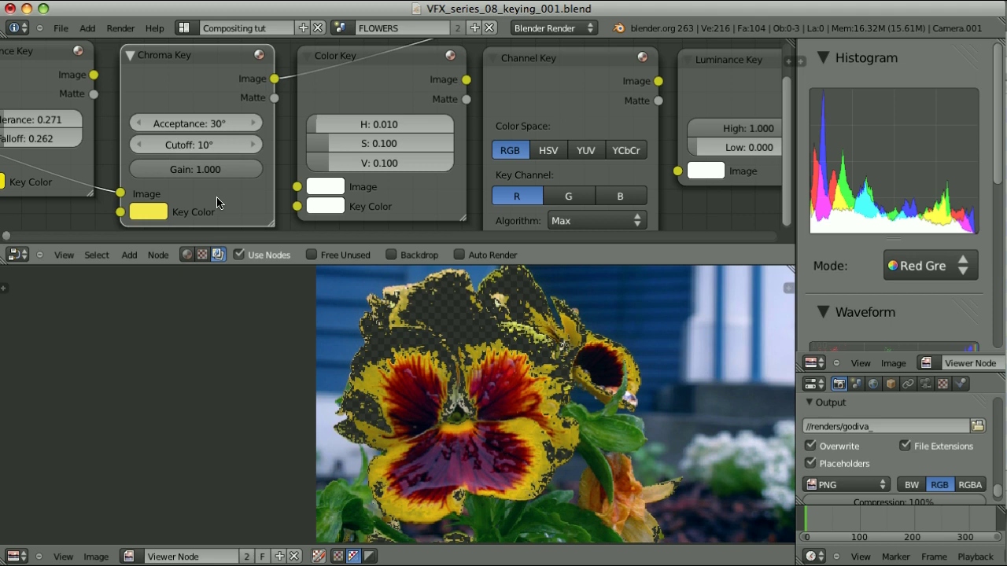
{"action": "left_click_drag", "start_coordinate": [214, 128], "coordinate": [248, 128]}
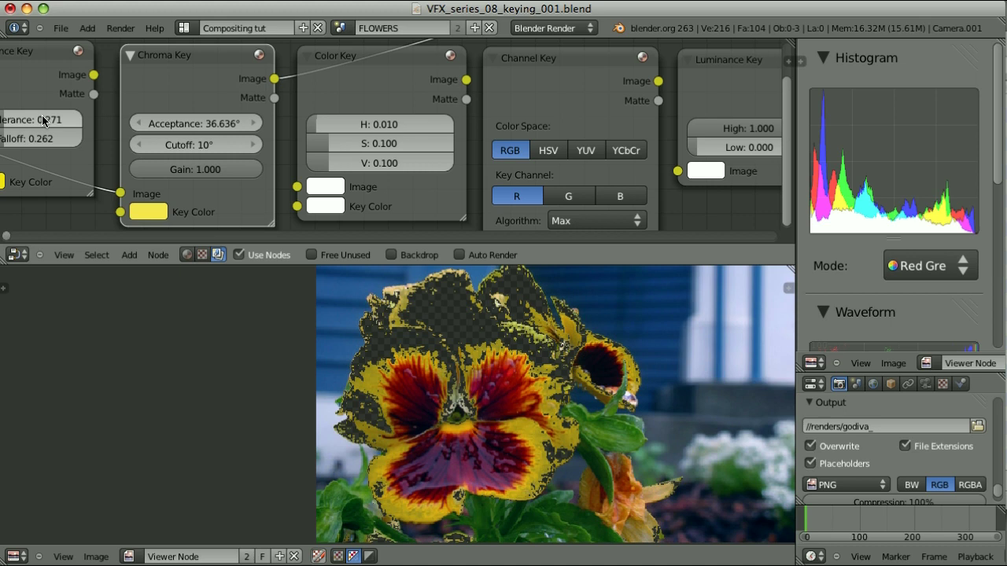
{"action": "left_click", "coordinate": [206, 146]}
{"action": "left_click_drag", "start_coordinate": [204, 147], "coordinate": [209, 148]}
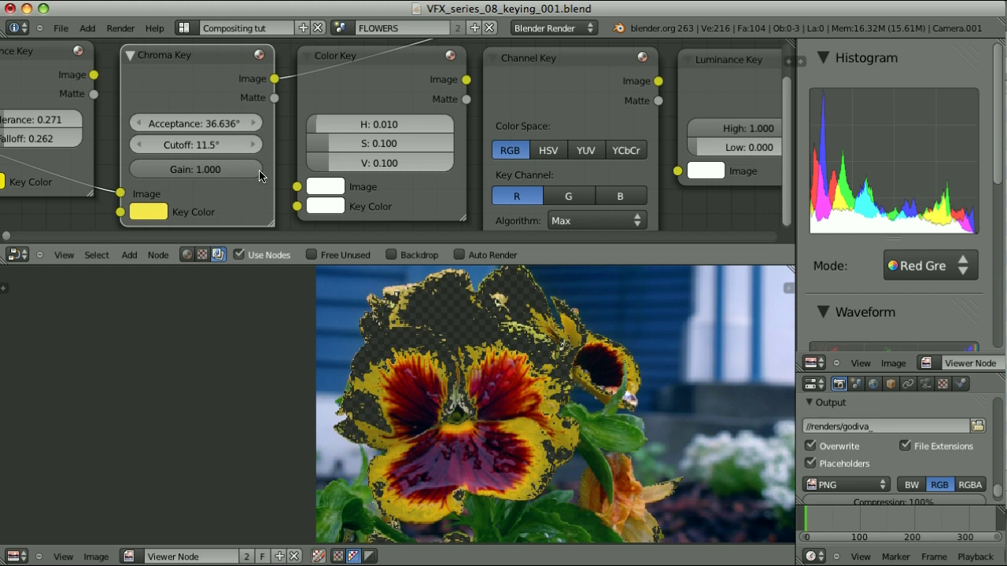
Lower the Chroma Key gain to 0.538, show alpha only, and view the Color Key fed with the image
{"action": "left_click_drag", "start_coordinate": [259, 174], "coordinate": [207, 175]}
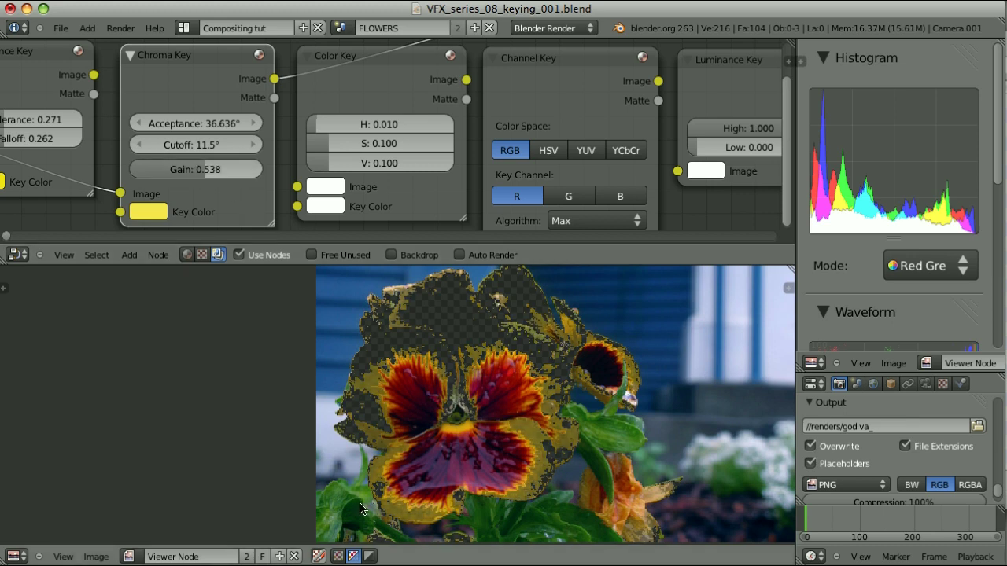
{"action": "left_click", "coordinate": [368, 556]}
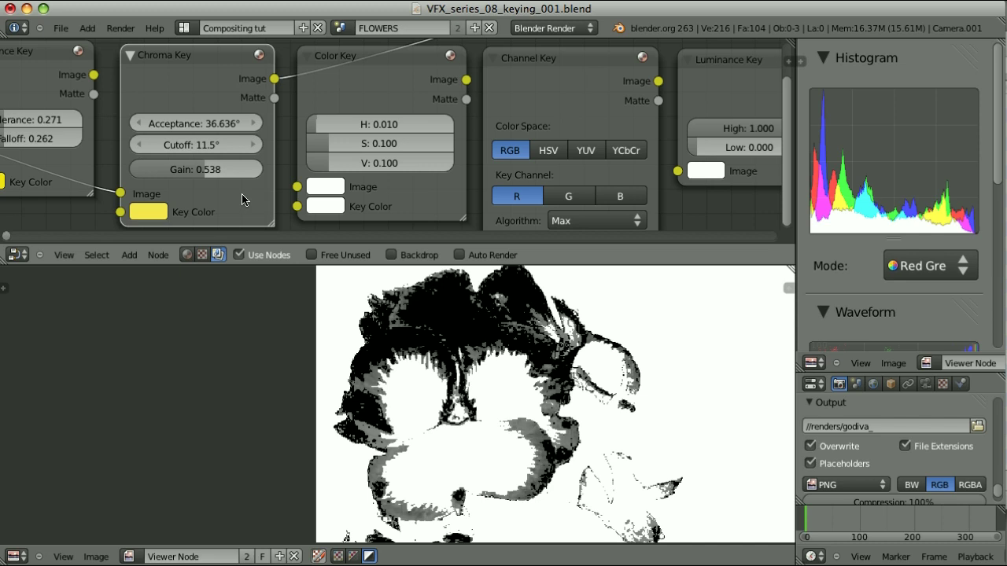
{"action": "left_click", "coordinate": [397, 79], "text": "ctrl+shift"}
{"action": "left_click", "coordinate": [397, 68], "text": "ctrl+shift"}
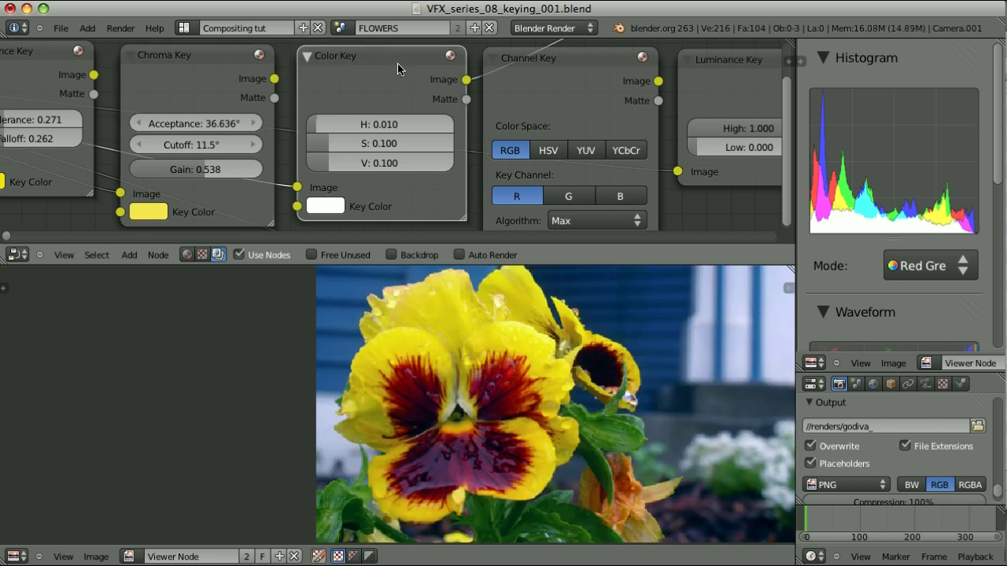
Set the Color Key's key colour to the sampled petal yellow, showing transparency in the result
{"action": "left_click", "coordinate": [328, 206]}
{"action": "left_click", "coordinate": [471, 419]}
{"action": "left_click", "coordinate": [607, 346]}
{"action": "left_click", "coordinate": [355, 556]}
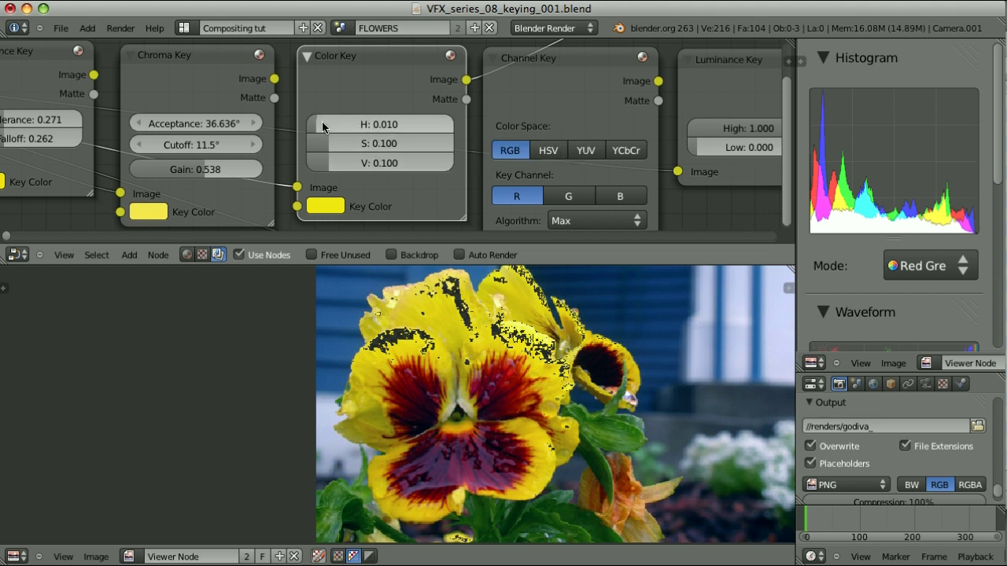
Set Color Key tolerances to H 0.534, S 0.413, V 0.433 and link its matte onward
{"action": "left_click_drag", "start_coordinate": [340, 123], "coordinate": [386, 123]}
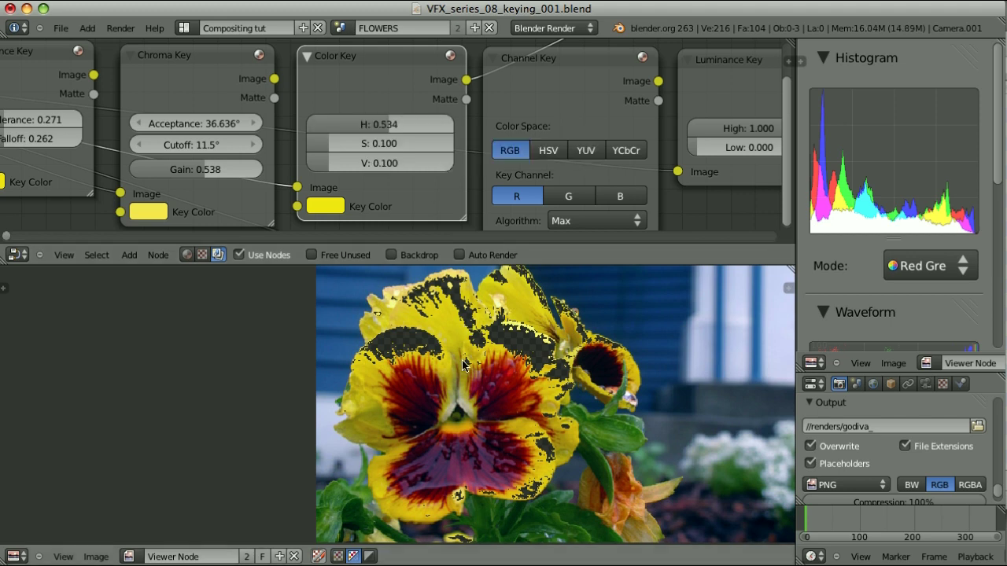
{"action": "left_click_drag", "start_coordinate": [330, 142], "coordinate": [391, 144]}
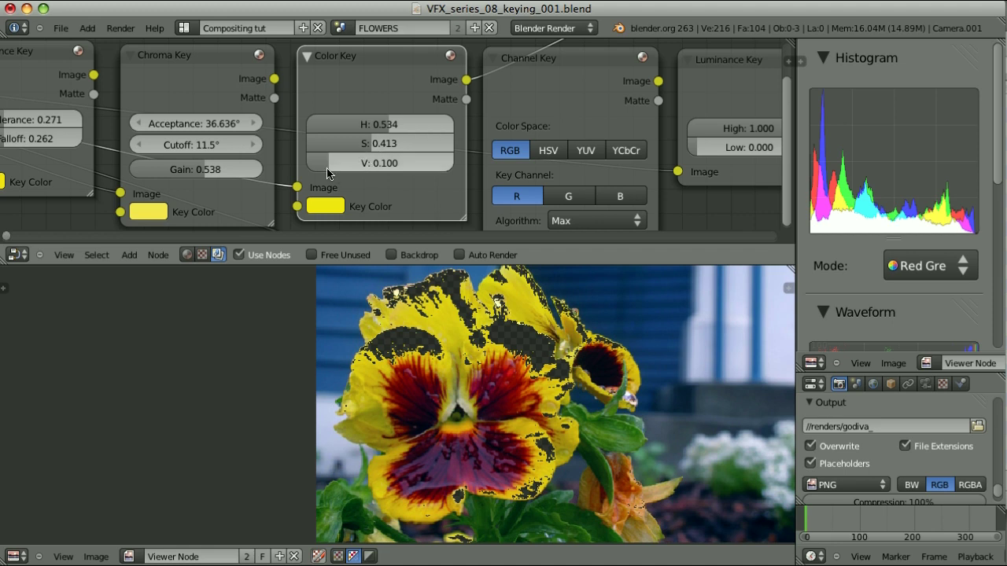
{"action": "left_click_drag", "start_coordinate": [327, 163], "coordinate": [391, 163]}
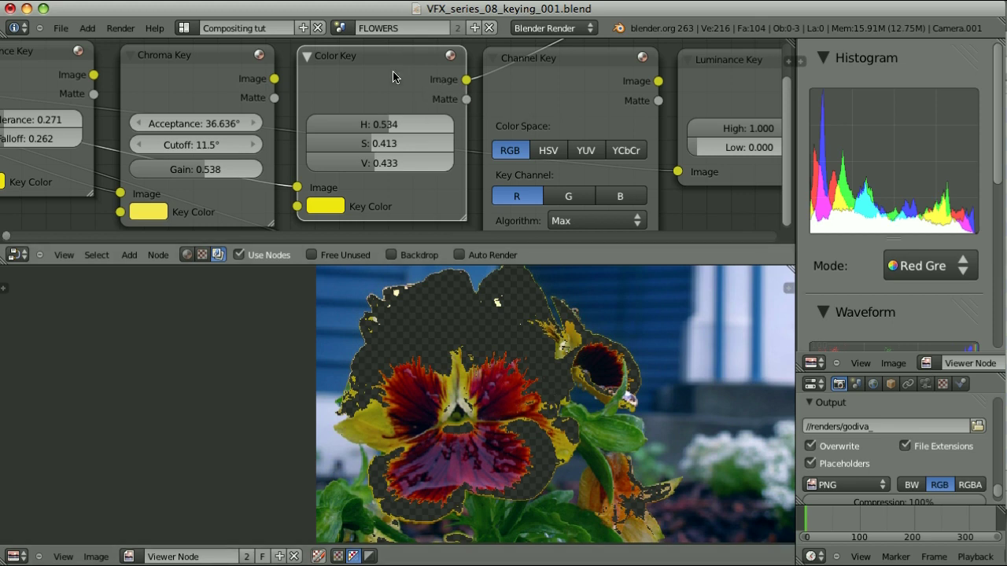
{"action": "left_click_drag", "start_coordinate": [467, 100], "coordinate": [554, 100]}
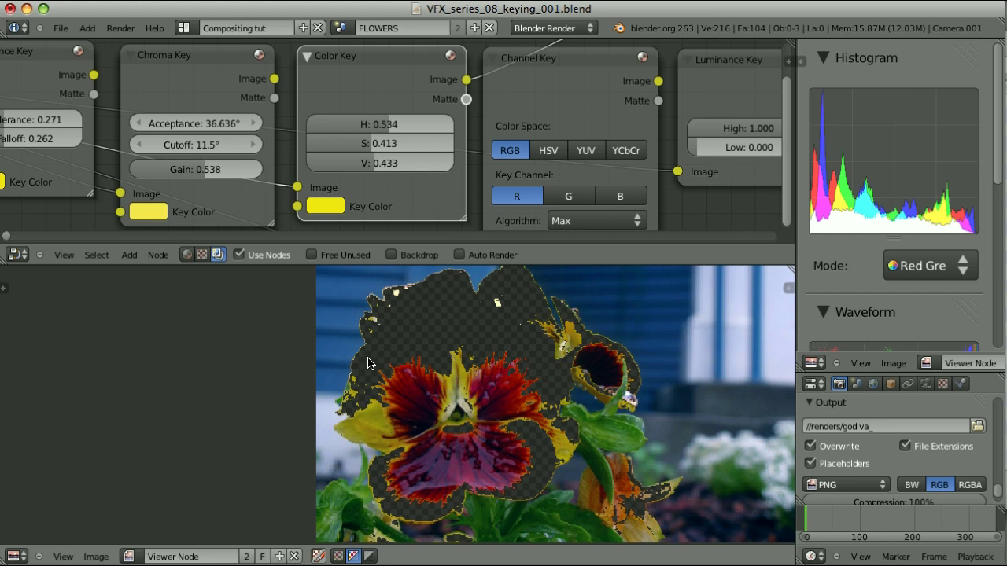
{"action": "middle_click_drag", "start_coordinate": [593, 87], "coordinate": [415, 83]}
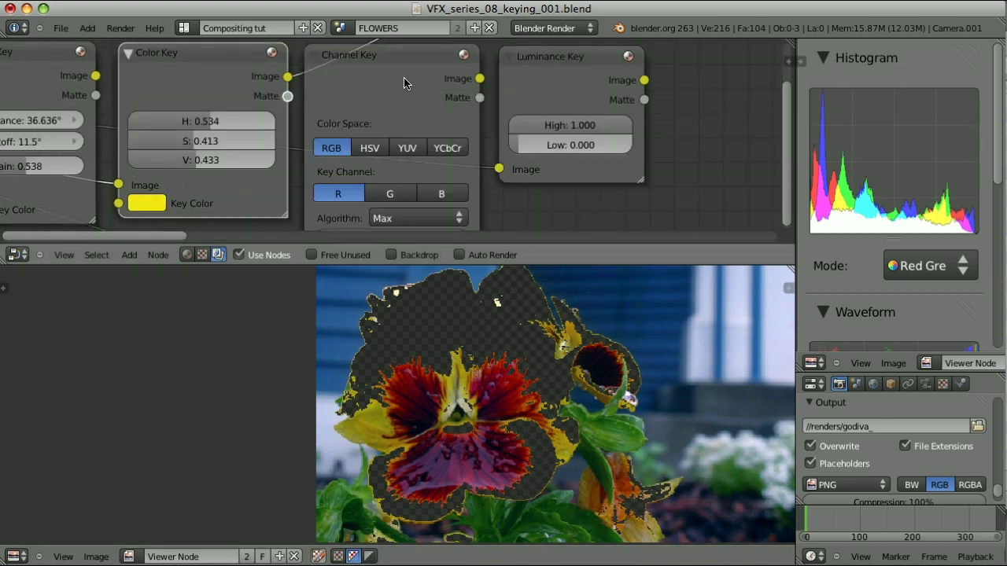
Preview the Luminance Key and set High 0.650, Low 0.374 for a black-and-white pansy matte
{"action": "left_click", "coordinate": [550, 63], "text": "ctrl+shift"}
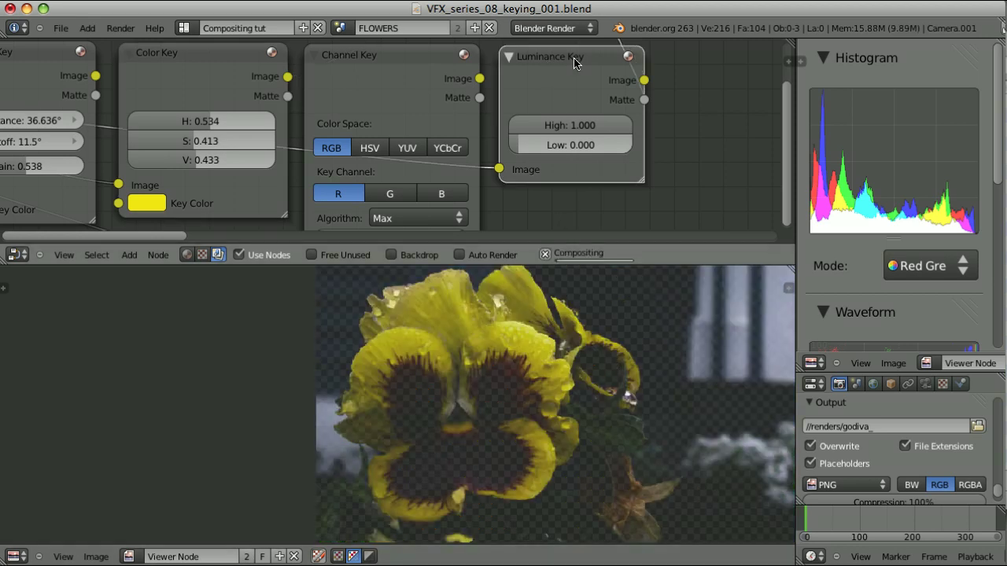
{"action": "mouse_move", "coordinate": [528, 145]}
{"action": "left_mouse_down"}
{"action": "mouse_move", "coordinate": [576, 149]}
{"action": "mouse_move", "coordinate": [598, 124]}
{"action": "mouse_move", "coordinate": [576, 129]}
{"action": "left_mouse_up"}
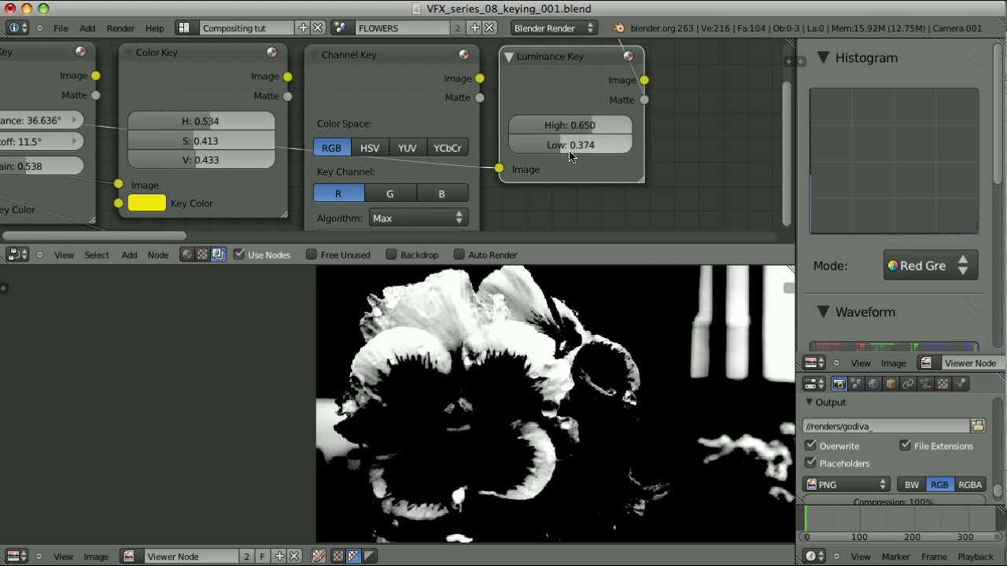
{"action": "scroll", "coordinate": [663, 128], "scroll_direction": "down", "scroll_amount": 1}
{"action": "scroll", "coordinate": [658, 121], "scroll_direction": "down", "scroll_amount": 2}
{"action": "middle_click_drag", "start_coordinate": [658, 122], "coordinate": [555, 144]}
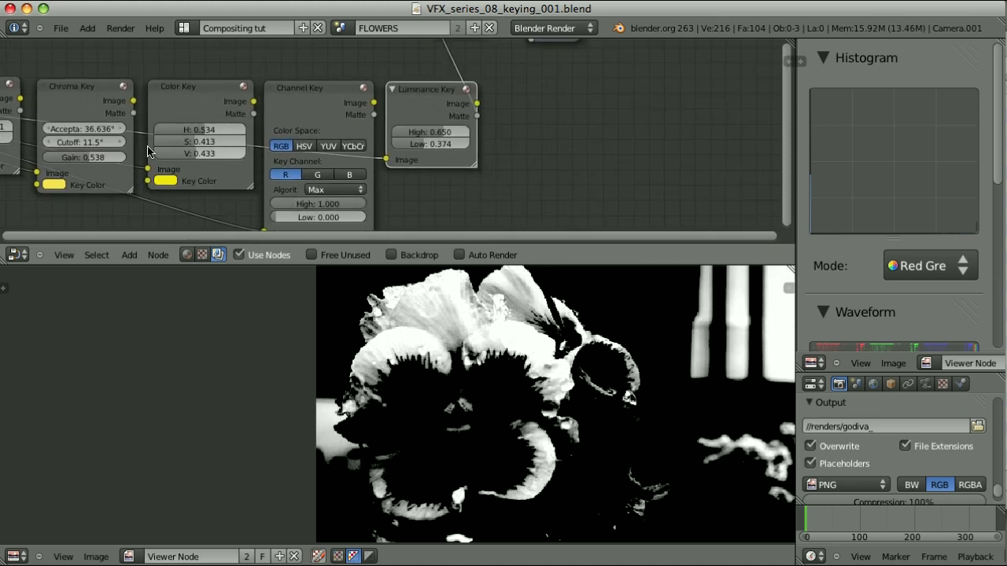
{"action": "key", "text": "shift+a"}
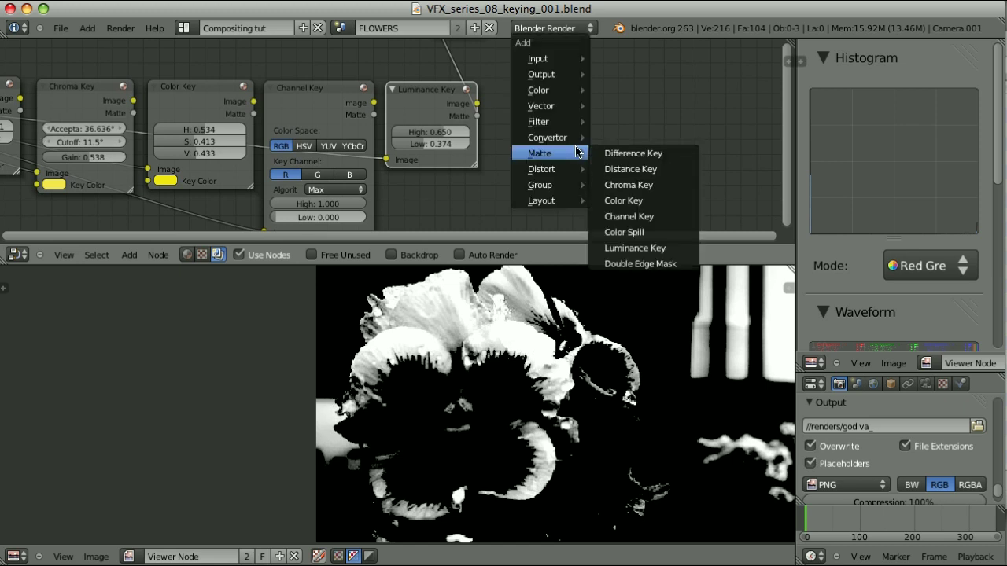
Add a ColorRamp node with the flower image wired into its Fac, and preview its greyscale output
{"action": "left_click", "coordinate": [641, 137]}
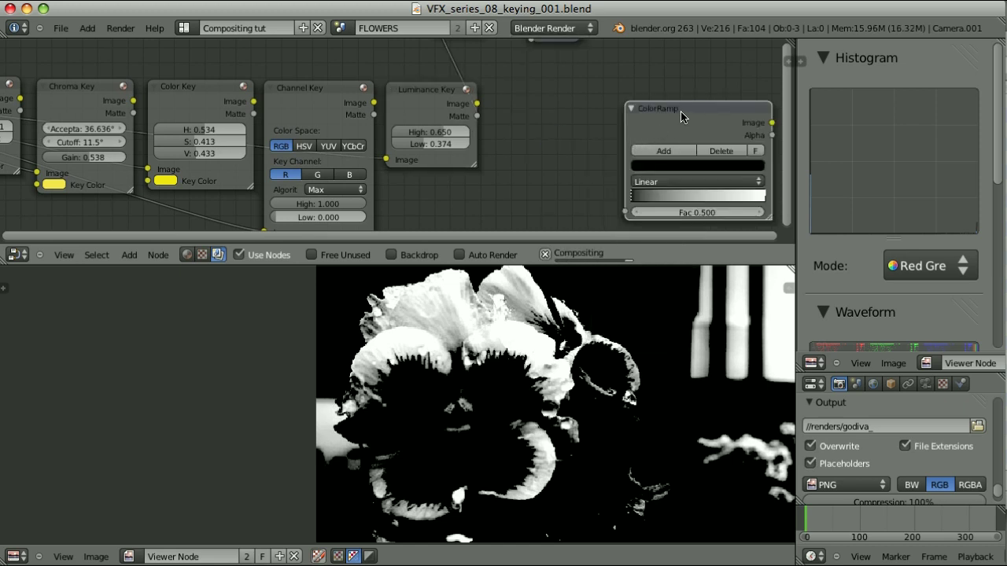
{"action": "mouse_move", "coordinate": [554, 198]}
{"action": "left_mouse_down"}
{"action": "mouse_move", "coordinate": [525, 192]}
{"action": "mouse_move", "coordinate": [554, 199]}
{"action": "left_mouse_up"}
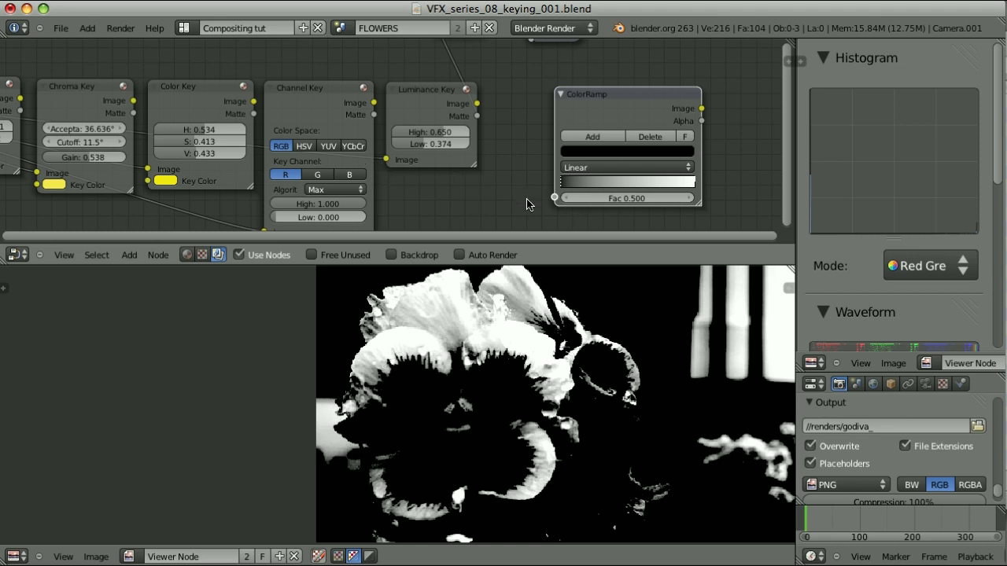
{"action": "mouse_move", "coordinate": [386, 159]}
{"action": "left_mouse_down"}
{"action": "mouse_move", "coordinate": [386, 196]}
{"action": "mouse_move", "coordinate": [555, 196]}
{"action": "left_mouse_up"}
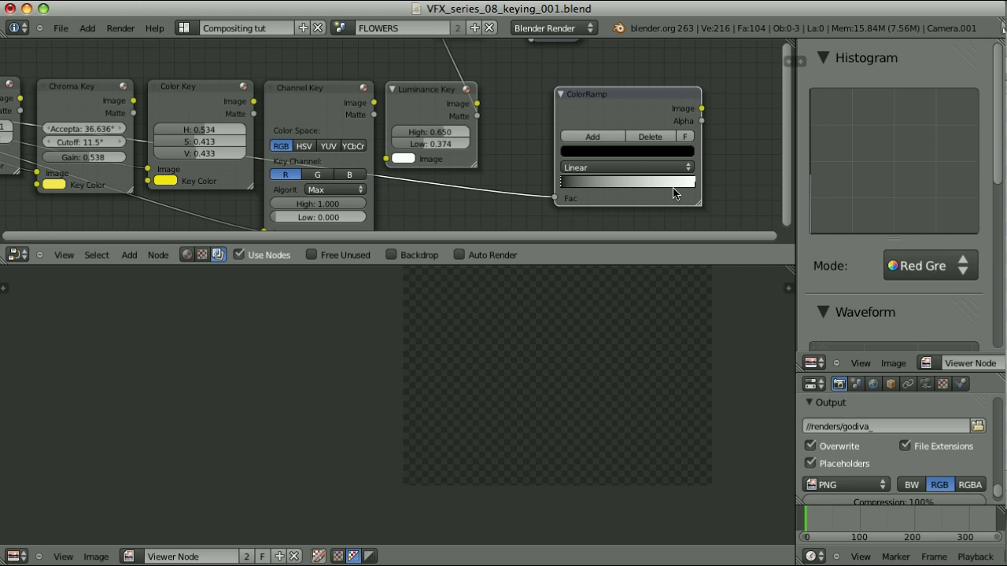
{"action": "left_click", "coordinate": [650, 98], "text": "ctrl+shift"}
{"action": "middle_click_drag", "start_coordinate": [515, 196], "coordinate": [449, 185]}
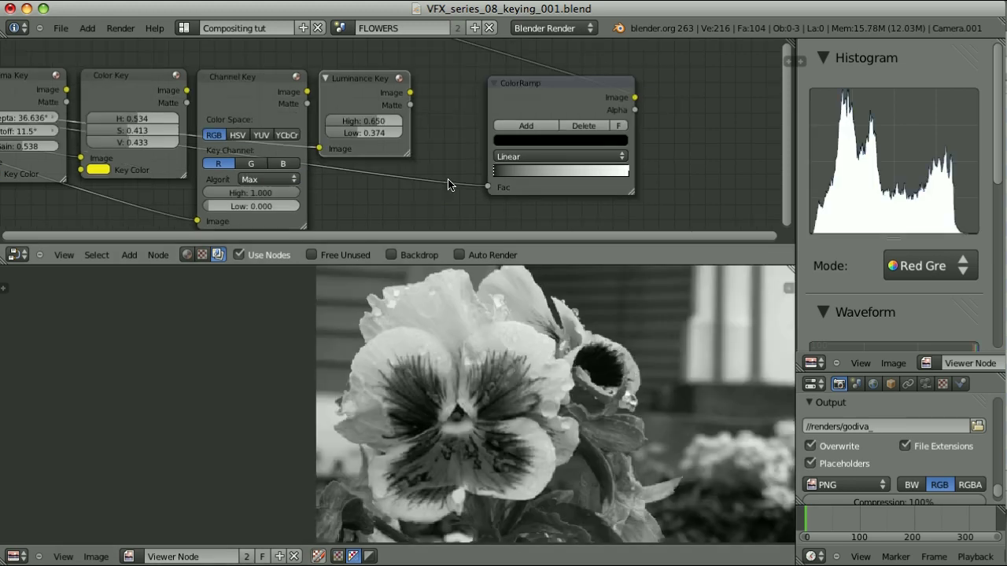
Reset the Luminance Key to High 1.000 and Low 0.000, then reposition the ColorRamp node up and right
{"action": "left_click", "coordinate": [368, 85], "text": "ctrl+shift"}
{"action": "left_click", "coordinate": [372, 129], "text": "ctrl+shift"}
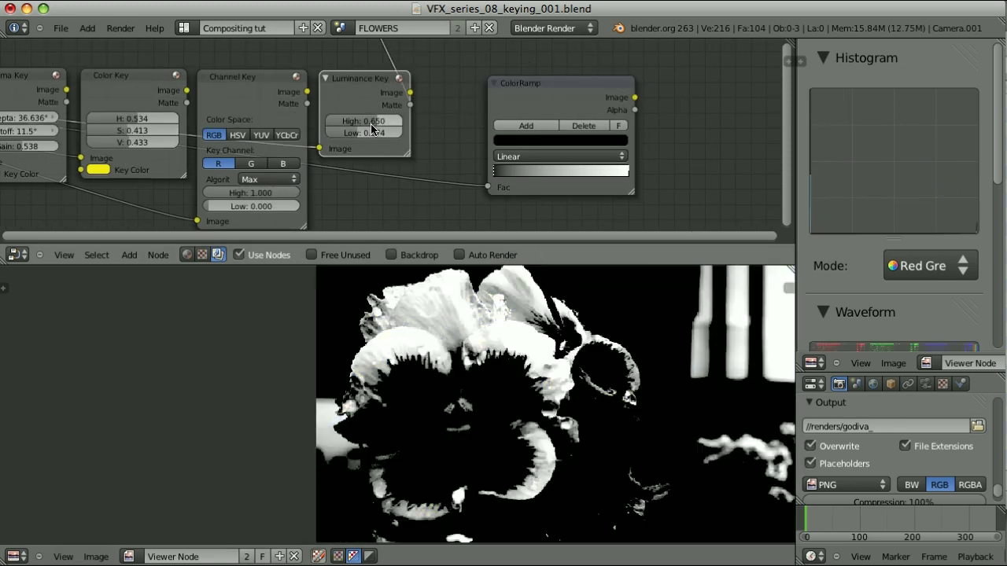
{"action": "left_click_drag", "start_coordinate": [373, 122], "coordinate": [438, 125]}
{"action": "left_click_drag", "start_coordinate": [360, 137], "coordinate": [264, 137]}
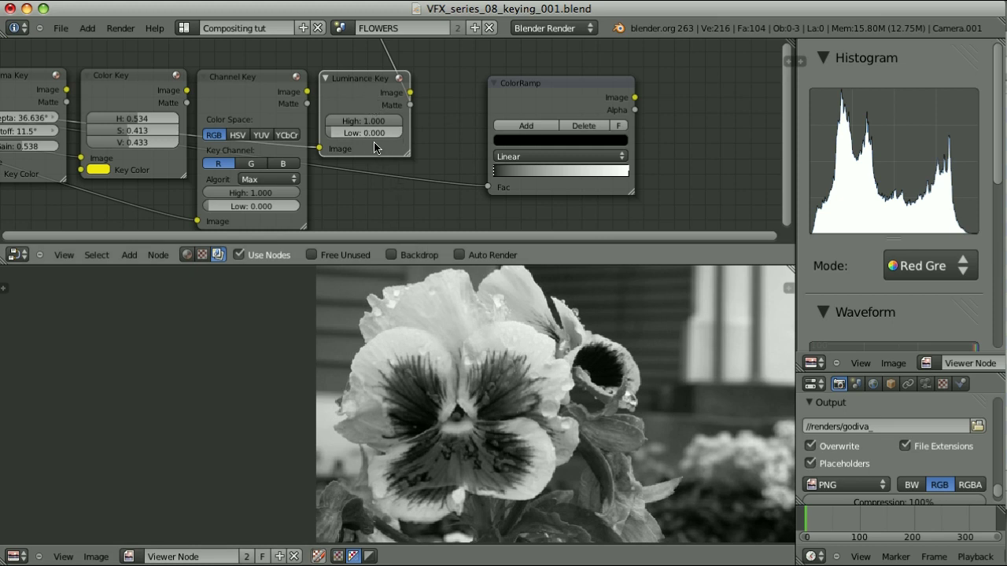
{"action": "left_click", "coordinate": [580, 94], "text": "ctrl+shift"}
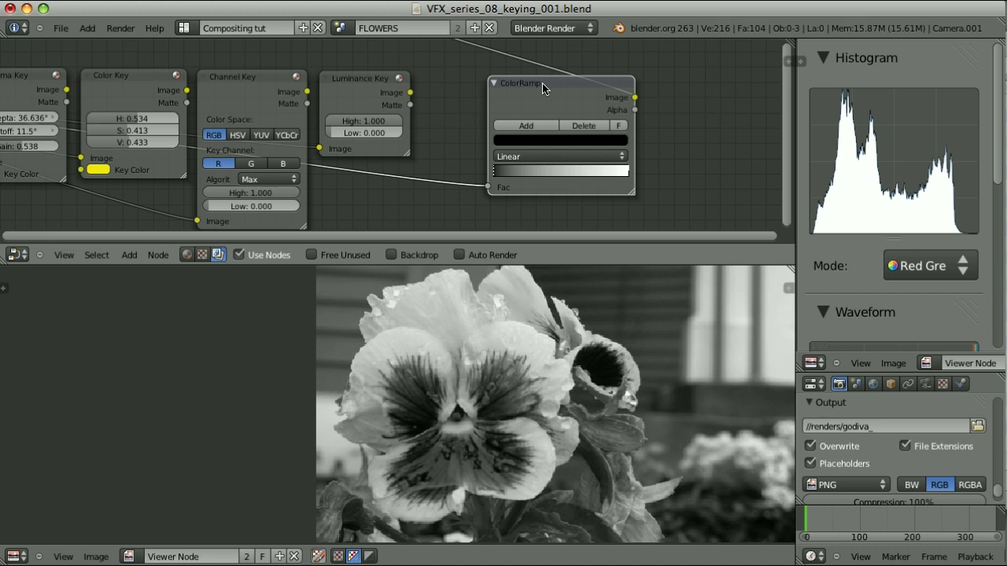
{"action": "left_click_drag", "start_coordinate": [543, 88], "coordinate": [658, 78]}
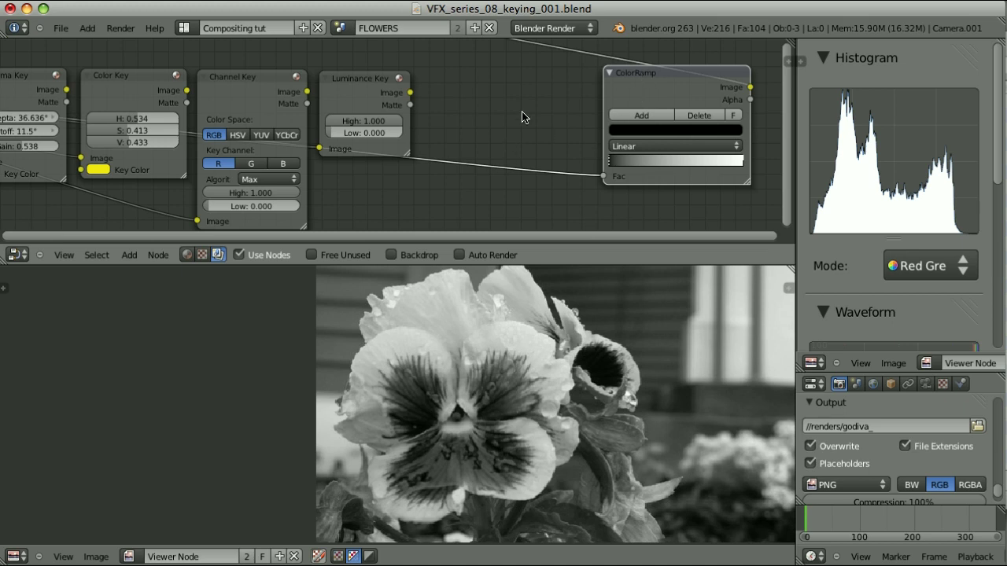
{"action": "key", "text": "shift+a"}
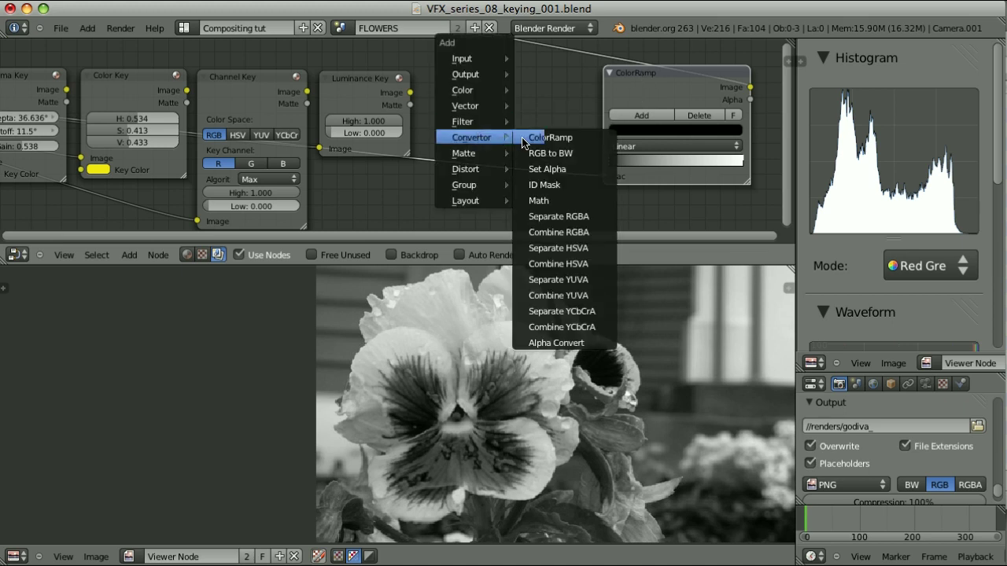
Insert a Separate YUVA node into the ColorRamp Fac link so Y drives Fac
{"action": "left_click", "coordinate": [558, 279]}
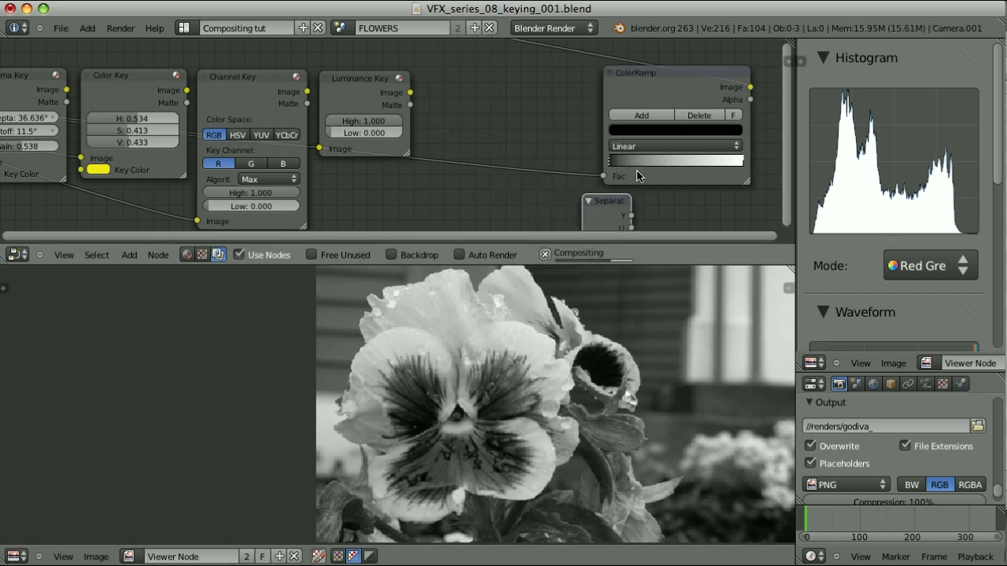
{"action": "left_click", "coordinate": [522, 101]}
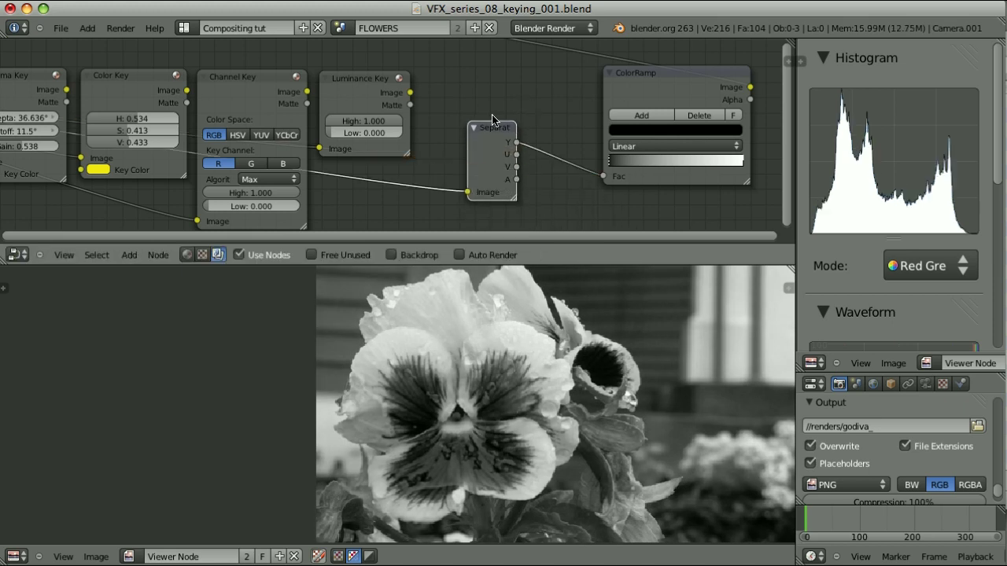
{"action": "left_click_drag", "start_coordinate": [657, 82], "coordinate": [619, 92]}
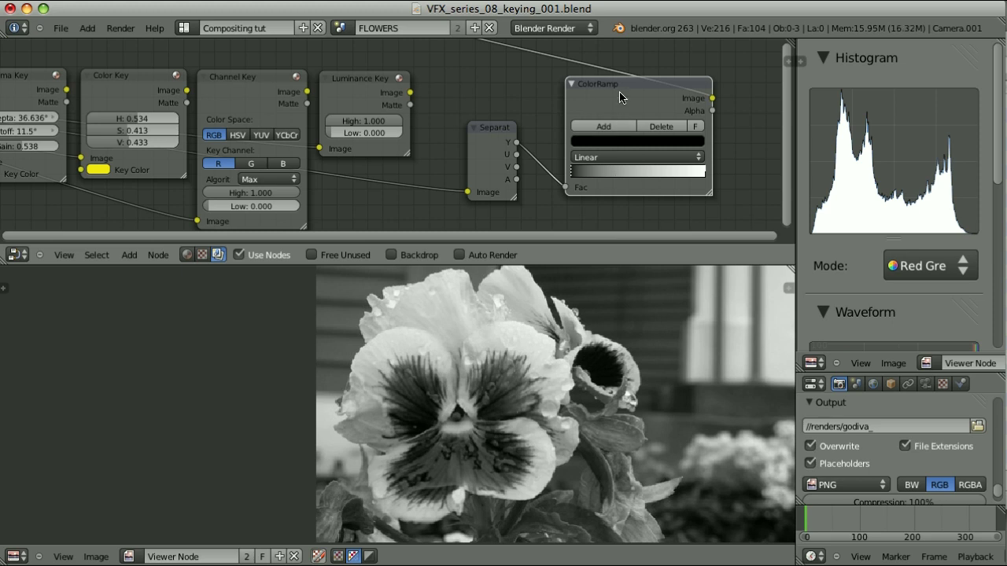
Compare the Luminance Key, ColorRamp and Separate YUVA node outputs
{"action": "left_click", "coordinate": [353, 82], "text": "ctrl+shift"}
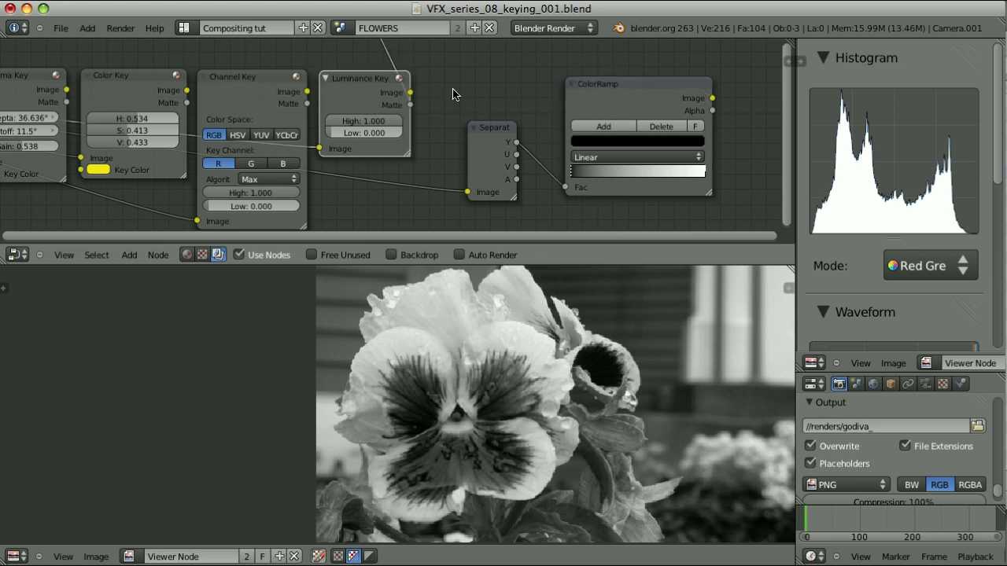
{"action": "left_click", "coordinate": [640, 90], "text": "ctrl+shift"}
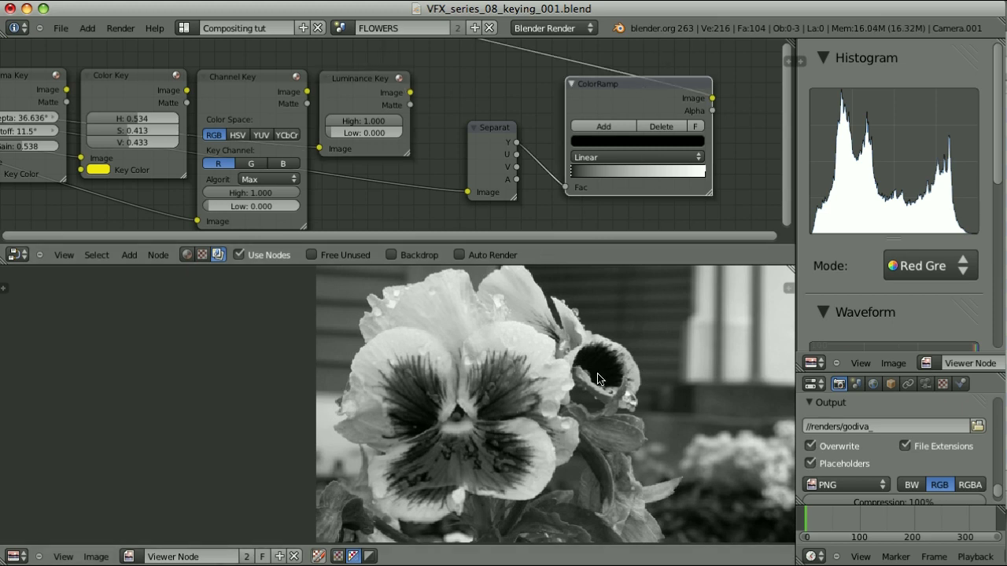
{"action": "left_click", "coordinate": [357, 82]}
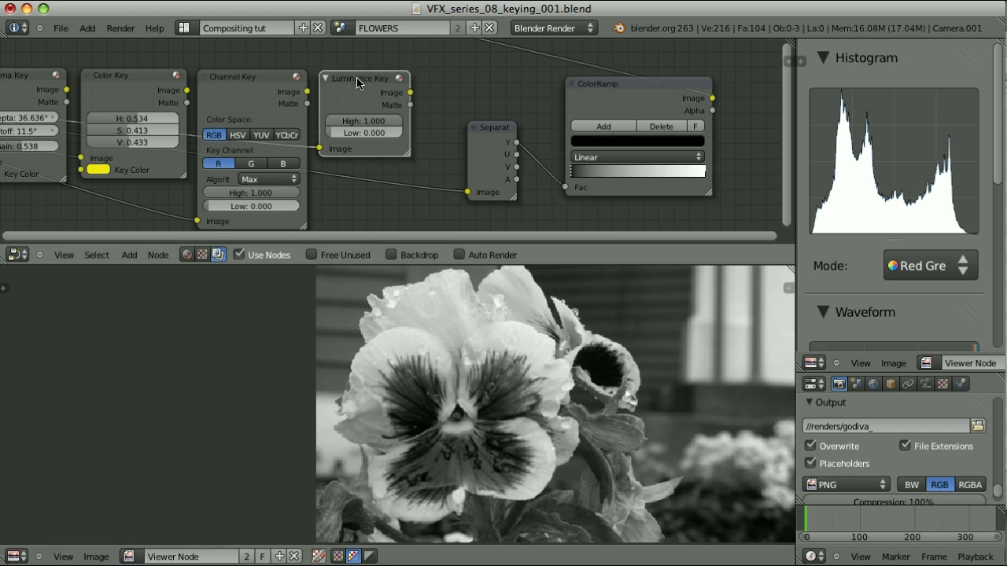
{"action": "left_click", "coordinate": [493, 130]}
{"action": "left_click", "coordinate": [631, 89]}
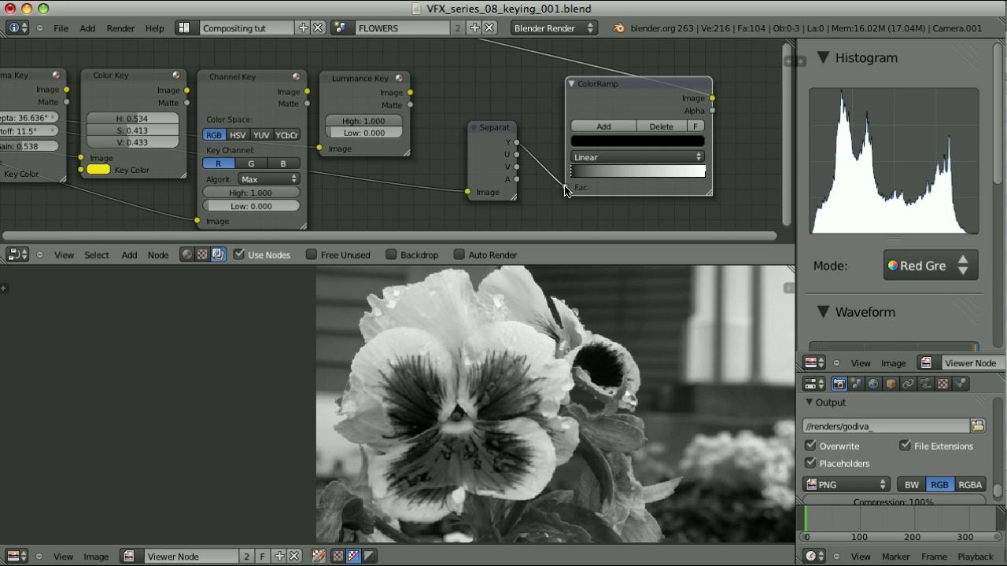
{"action": "left_click", "coordinate": [496, 132]}
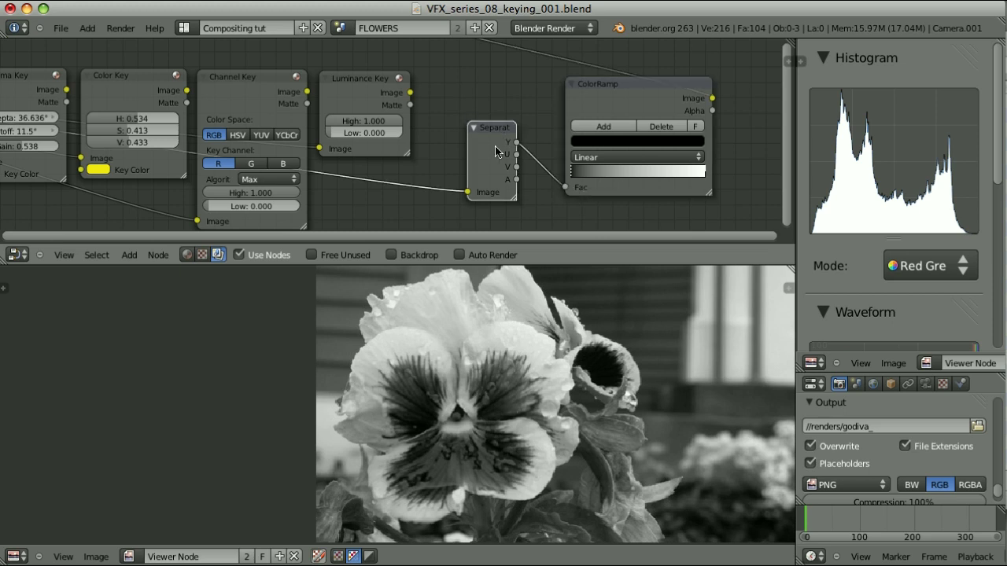
{"action": "key", "text": "shift+a"}
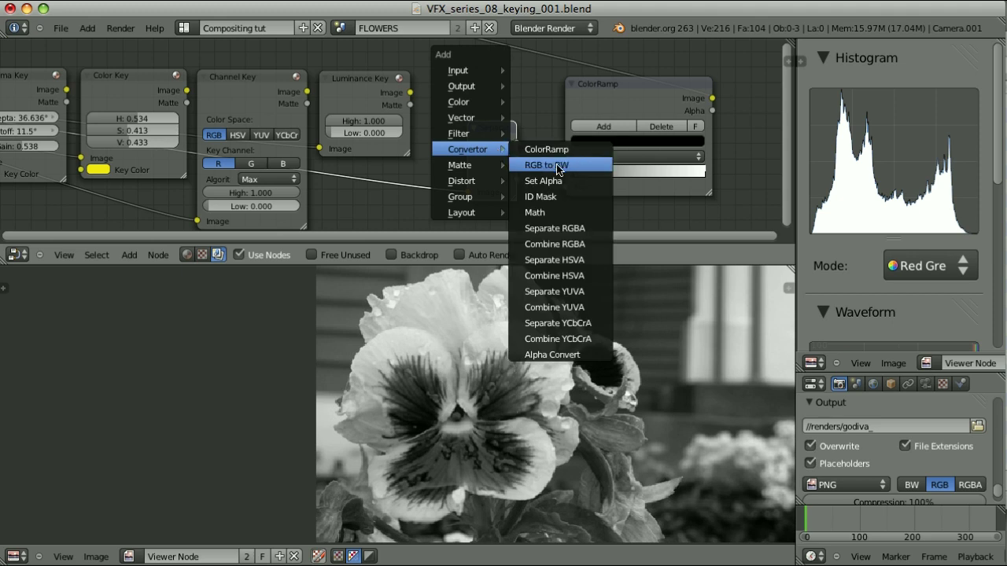
Add an RGB to BW node feeding its Val into the ColorRamp Fac, and split the node editor side by side
{"action": "left_click", "coordinate": [563, 161]}
{"action": "left_click", "coordinate": [466, 81]}
{"action": "middle_click_drag", "start_coordinate": [157, 133], "coordinate": [551, 134]}
{"action": "middle_click_drag", "start_coordinate": [629, 138], "coordinate": [120, 143]}
{"action": "left_click_drag", "start_coordinate": [386, 148], "coordinate": [421, 191]}
{"action": "left_click_drag", "start_coordinate": [792, 41], "coordinate": [219, 63]}
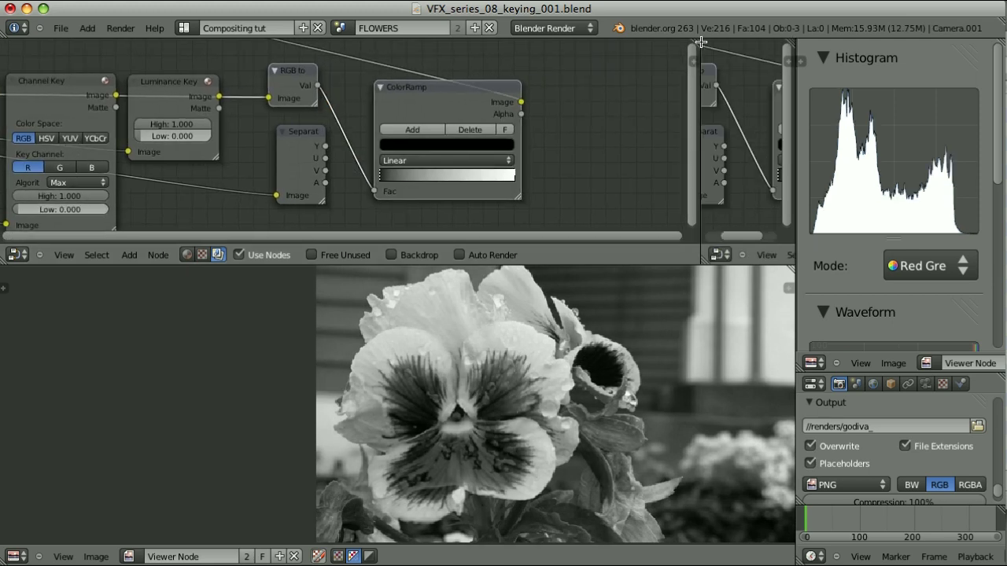
{"action": "middle_click_drag", "start_coordinate": [89, 124], "coordinate": [506, 163]}
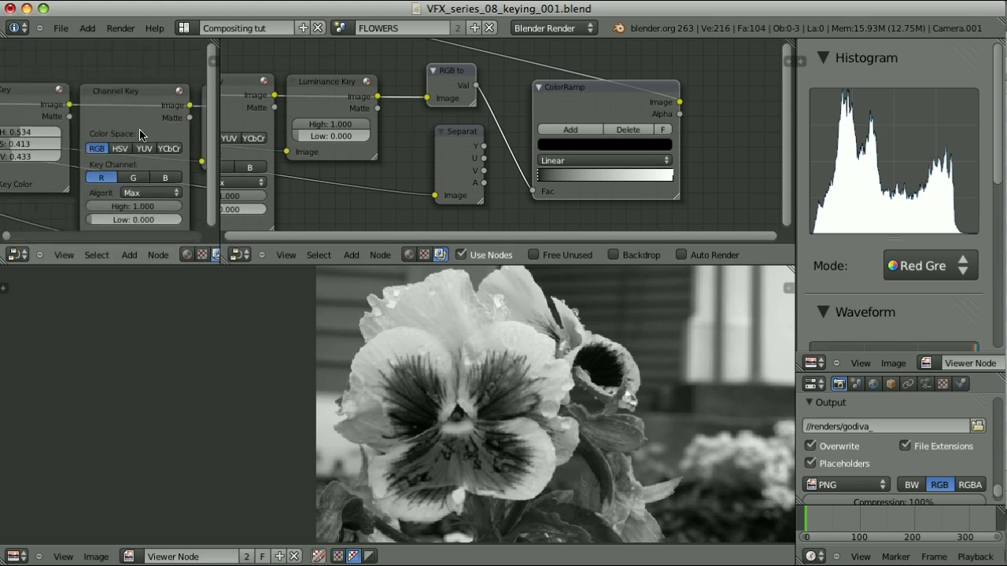
{"action": "scroll", "coordinate": [506, 162], "scroll_direction": "down", "scroll_amount": 3}
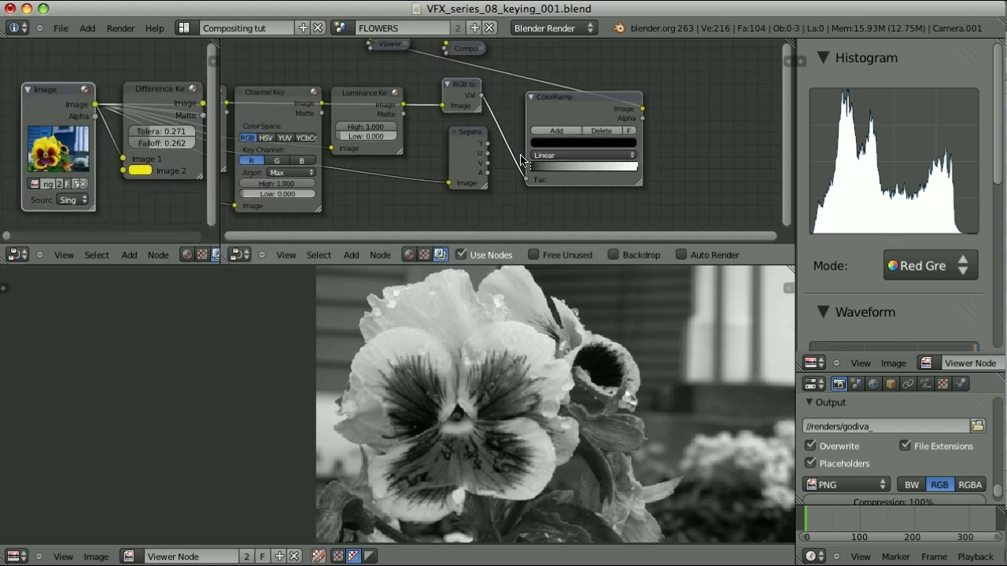
Add a Separate RGBA node below the ColorRamp and connect the Image node's output to it
{"action": "key", "text": "shift+a"}
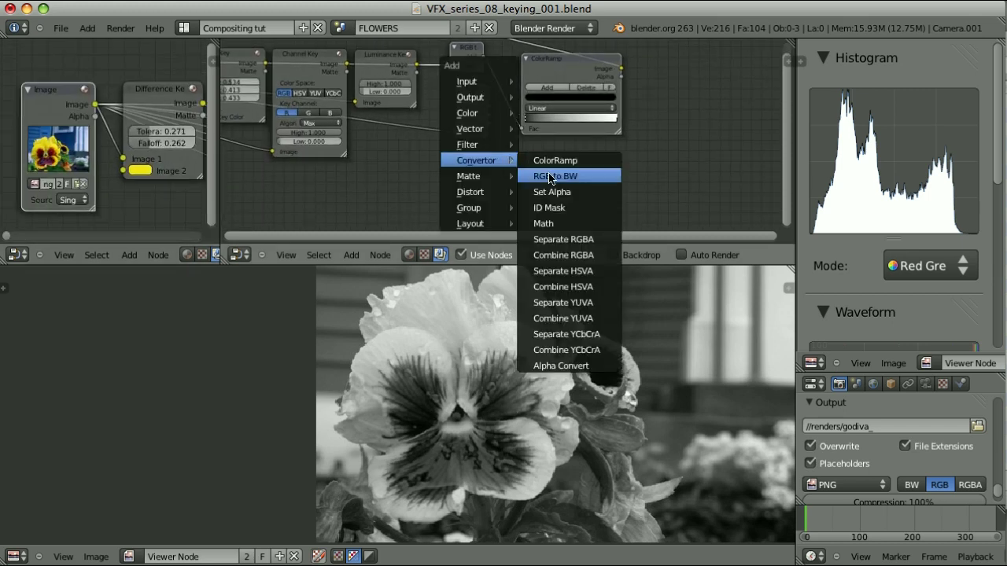
{"action": "left_click", "coordinate": [578, 240]}
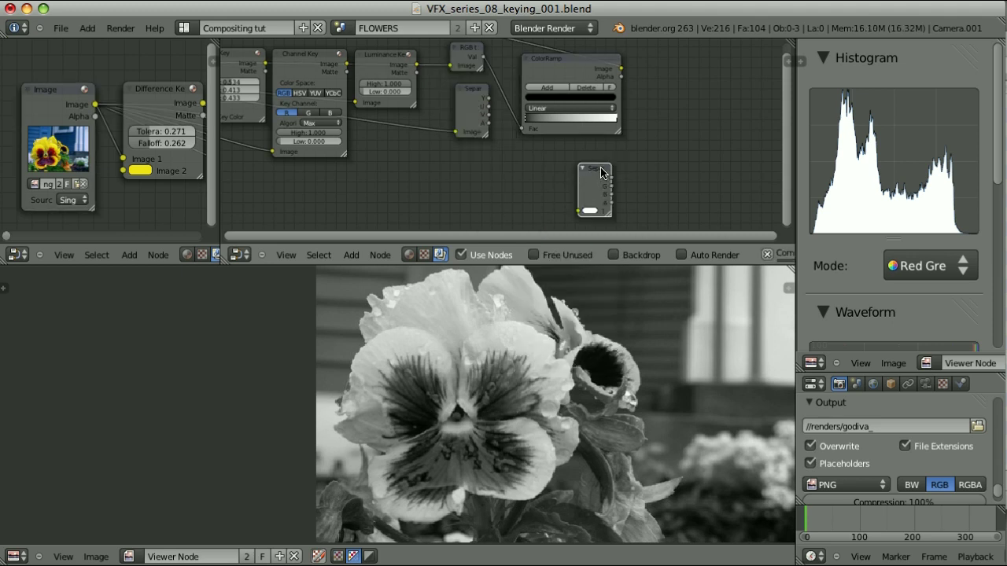
{"action": "left_click", "coordinate": [398, 169]}
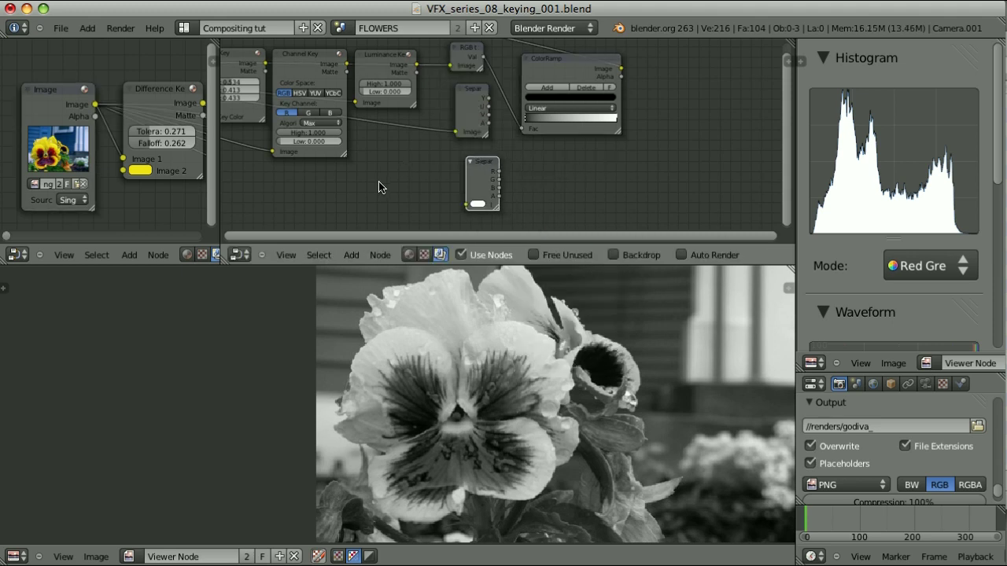
{"action": "left_click", "coordinate": [87, 114]}
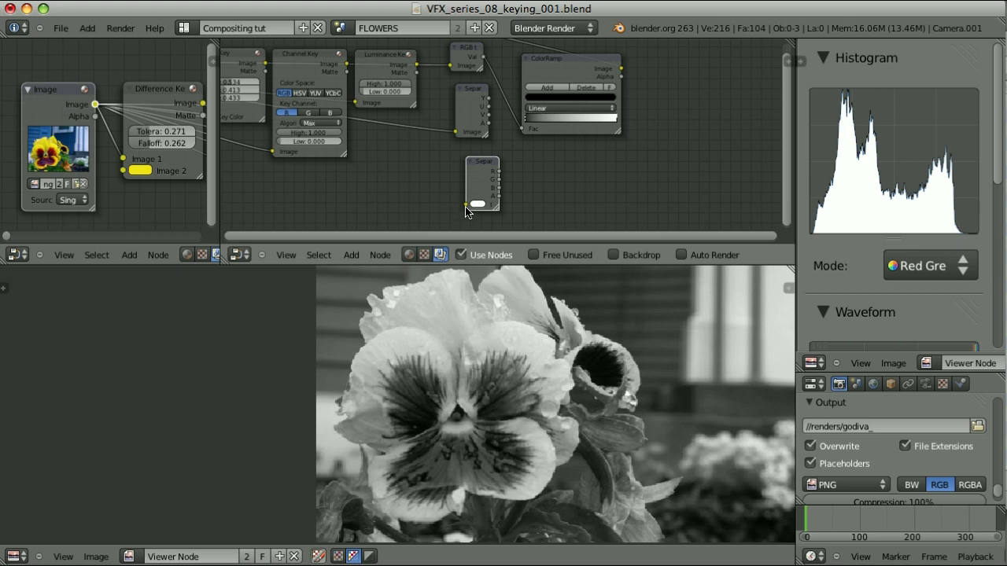
{"action": "key", "text": "f"}
{"action": "right_click", "coordinate": [483, 166]}
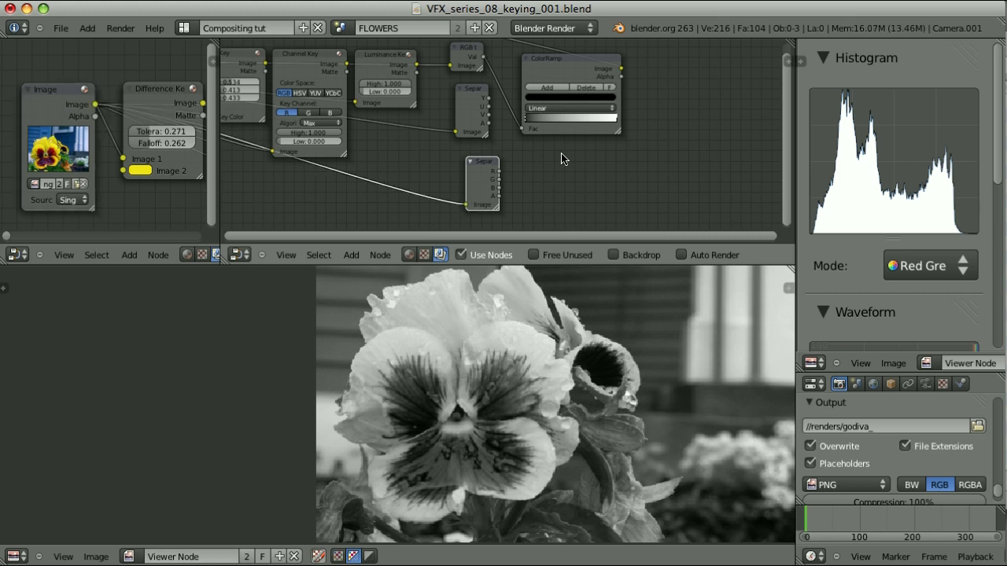
{"action": "right_click", "coordinate": [559, 68], "text": "shift"}
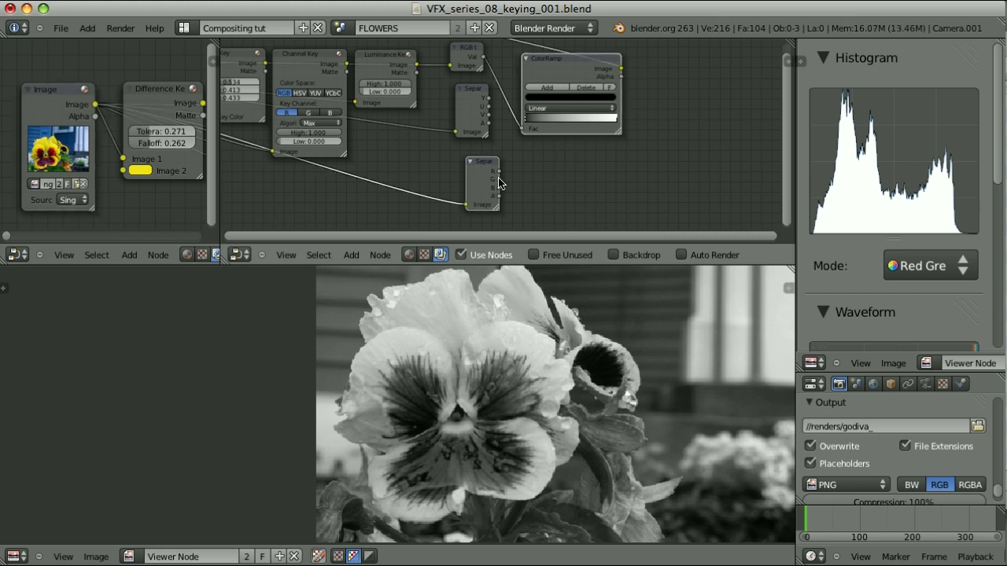
Feed the red channel into the ColorRamp and pull its black and white stops together for a stark matte
{"action": "key", "text": "f"}
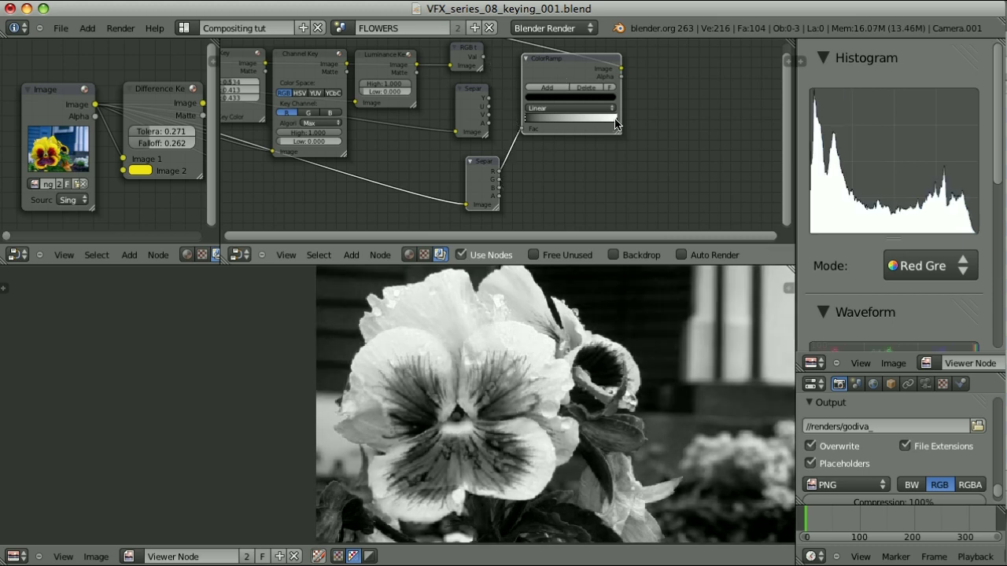
{"action": "left_click_drag", "start_coordinate": [616, 124], "coordinate": [593, 120]}
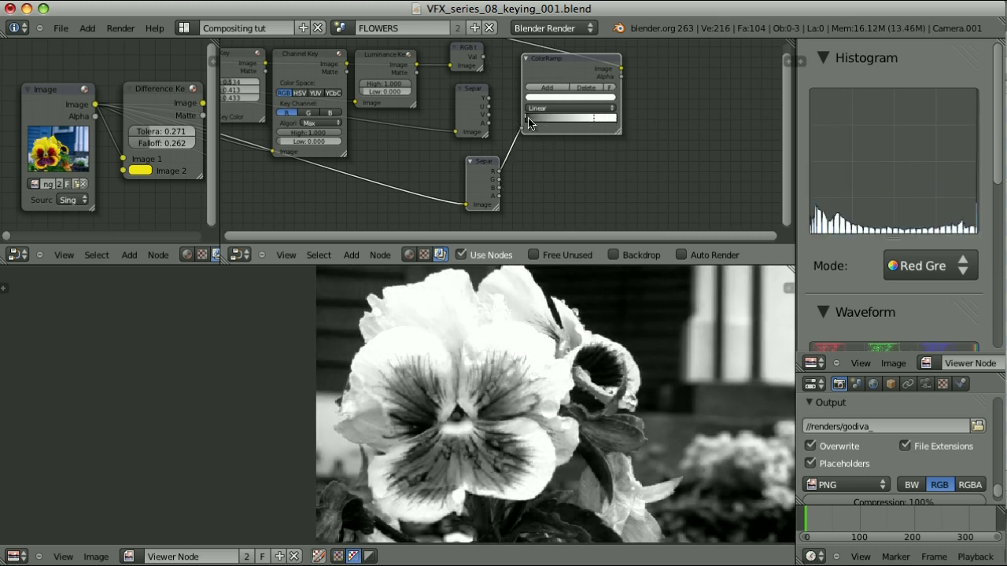
{"action": "left_click_drag", "start_coordinate": [526, 118], "coordinate": [553, 118]}
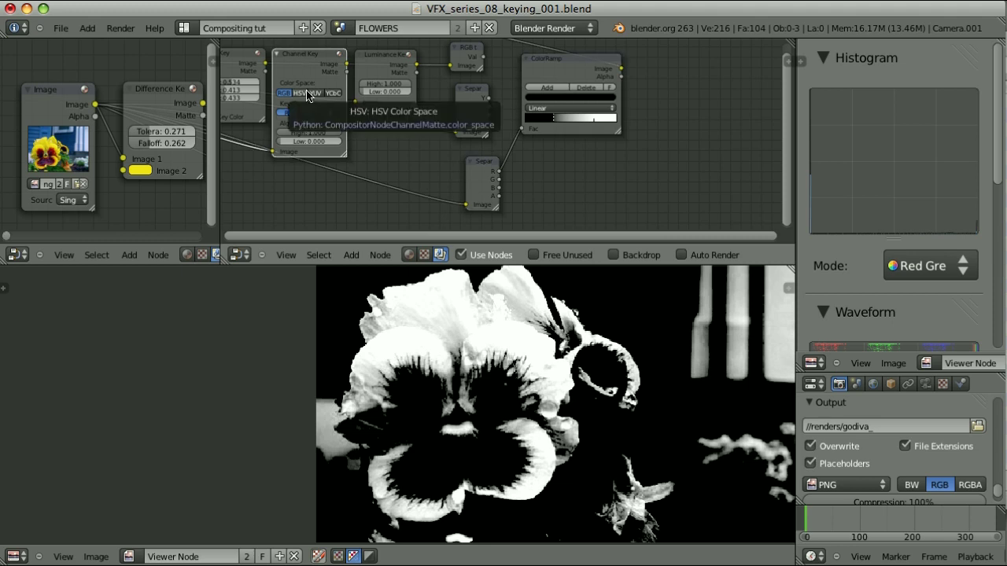
{"action": "left_click_drag", "start_coordinate": [288, 114], "coordinate": [687, 156]}
{"action": "scroll", "coordinate": [686, 156], "scroll_direction": "up", "scroll_amount": 2}
{"action": "middle_click_drag", "start_coordinate": [687, 156], "coordinate": [321, 134]}
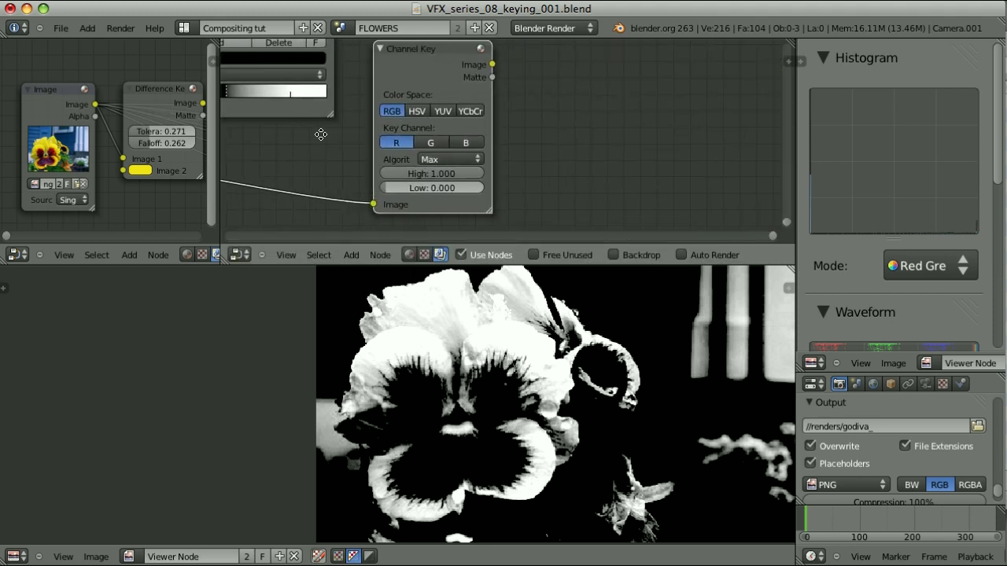
{"action": "middle_click_drag", "start_coordinate": [548, 151], "coordinate": [570, 155]}
{"action": "scroll", "coordinate": [565, 167], "scroll_direction": "down", "scroll_amount": 1}
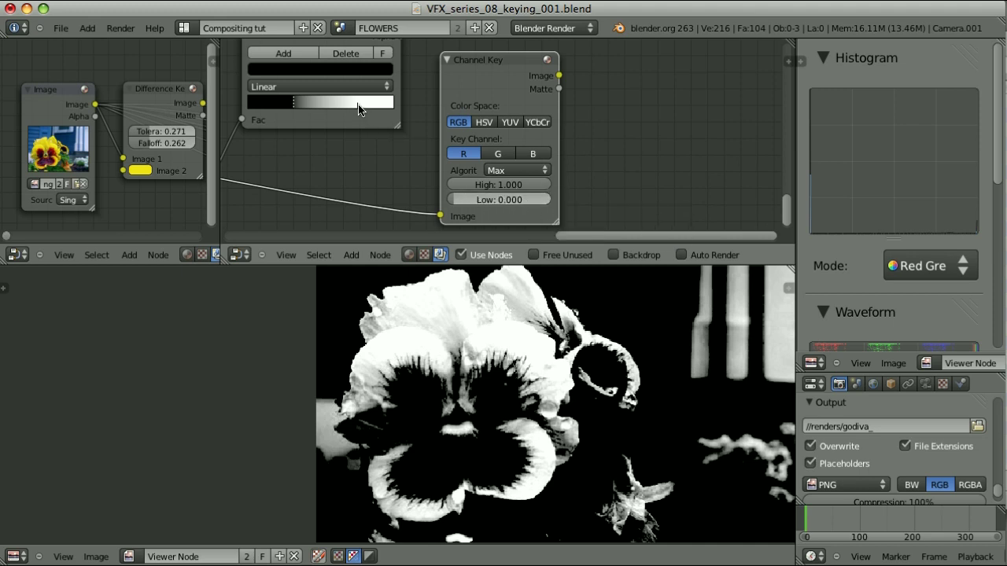
{"action": "left_click", "coordinate": [368, 104]}
{"action": "left_click_drag", "start_coordinate": [368, 104], "coordinate": [358, 104]}
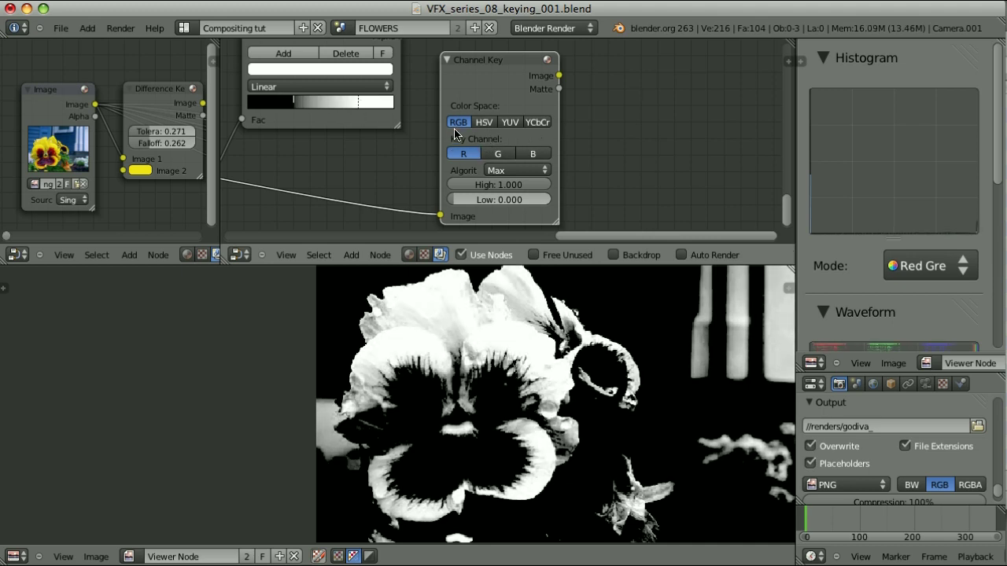
Test the Channel Key on channel G, set it back to R, and link its Image output to the Viewer
{"action": "left_click", "coordinate": [503, 160]}
{"action": "middle_click_drag", "start_coordinate": [337, 164], "coordinate": [456, 147]}
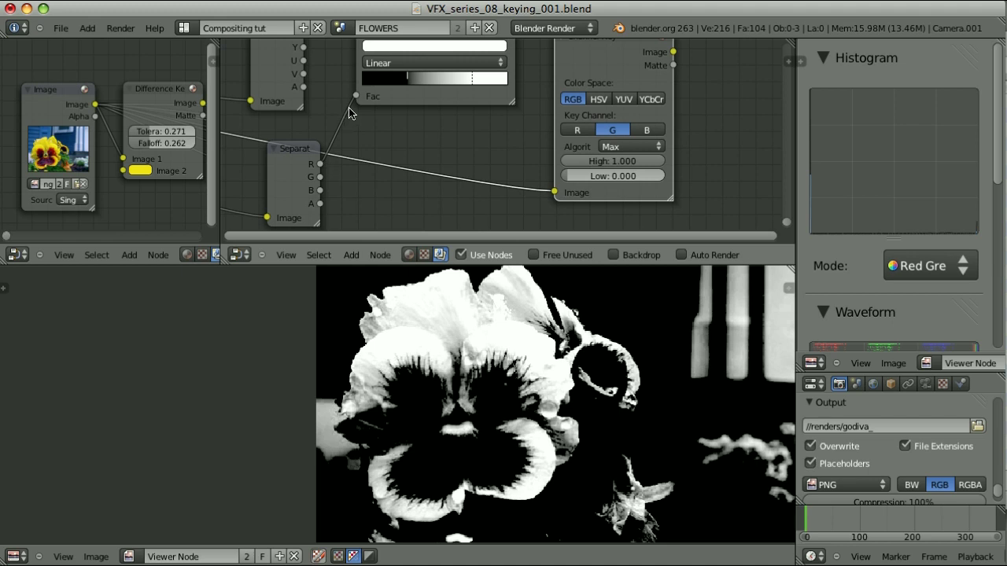
{"action": "middle_click_drag", "start_coordinate": [353, 104], "coordinate": [244, 137]}
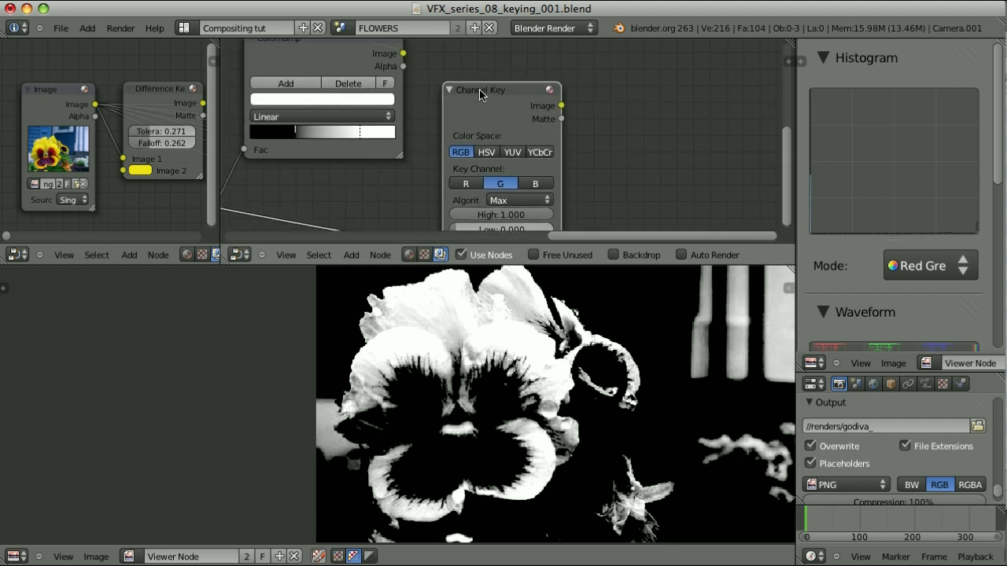
{"action": "middle_click_drag", "start_coordinate": [505, 98], "coordinate": [505, 89]}
{"action": "left_click", "coordinate": [478, 155]}
{"action": "left_click", "coordinate": [507, 71], "text": "ctrl+shift"}
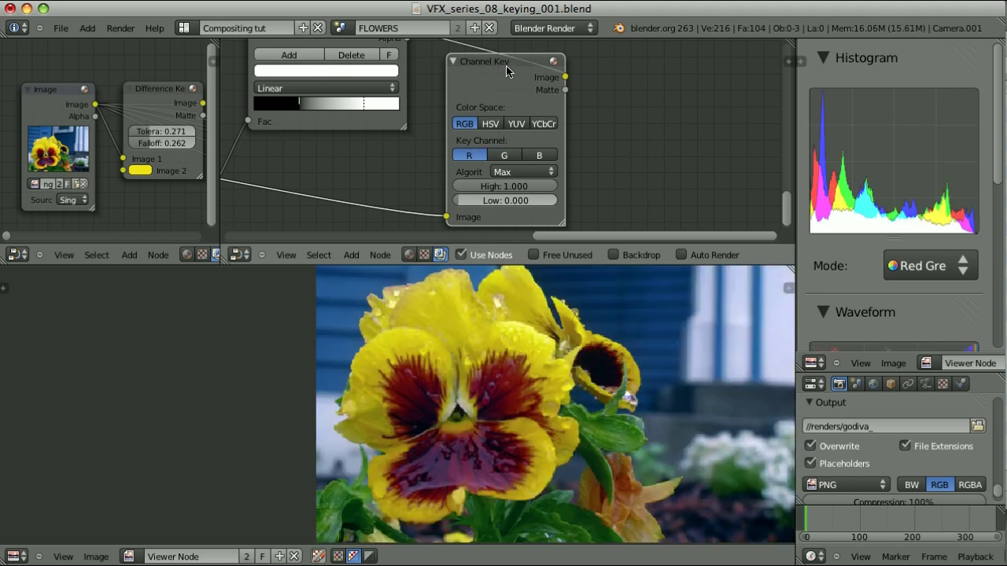
Show the Channel Key matte in the viewer and adjust its High and Low thresholds
{"action": "left_click", "coordinate": [555, 93], "text": "ctrl+shift"}
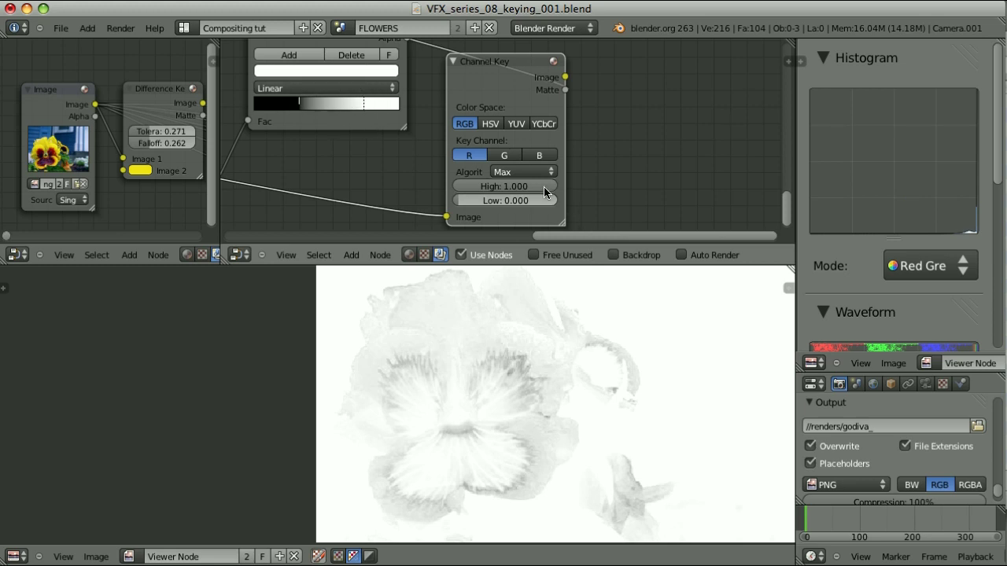
{"action": "left_click_drag", "start_coordinate": [556, 187], "coordinate": [488, 200]}
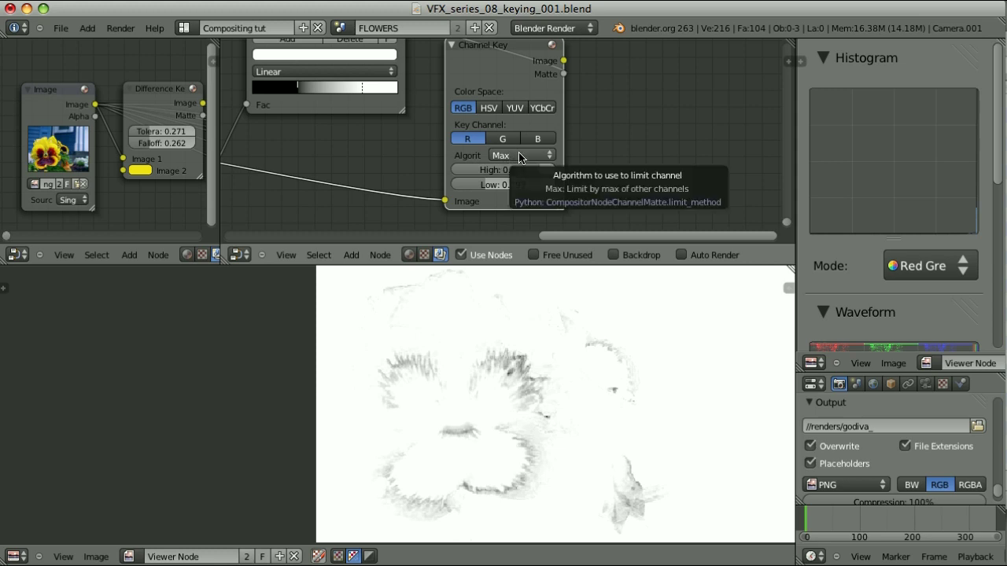
{"action": "left_click_drag", "start_coordinate": [519, 170], "coordinate": [528, 170]}
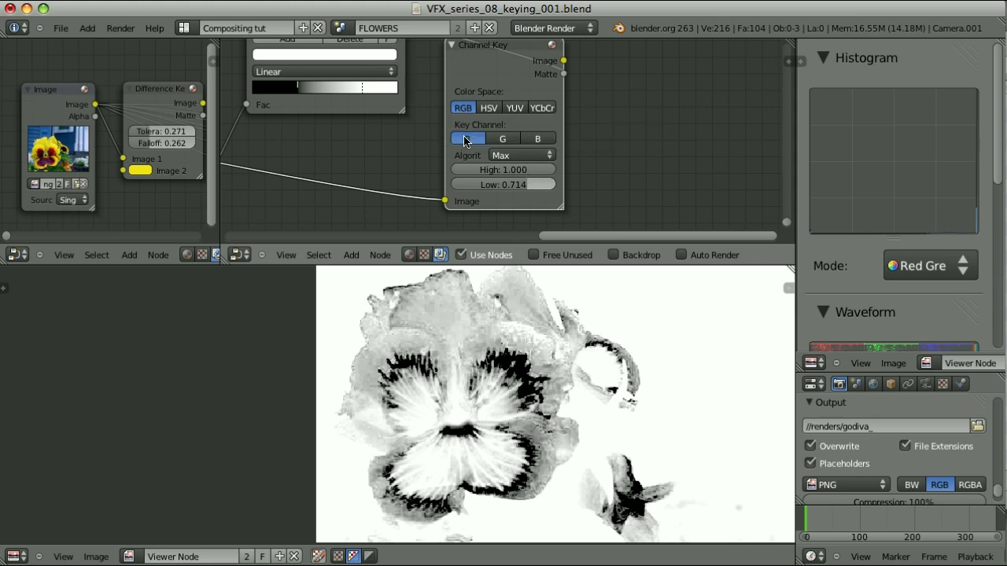
{"action": "scroll", "coordinate": [497, 126], "scroll_direction": "down", "scroll_amount": 1}
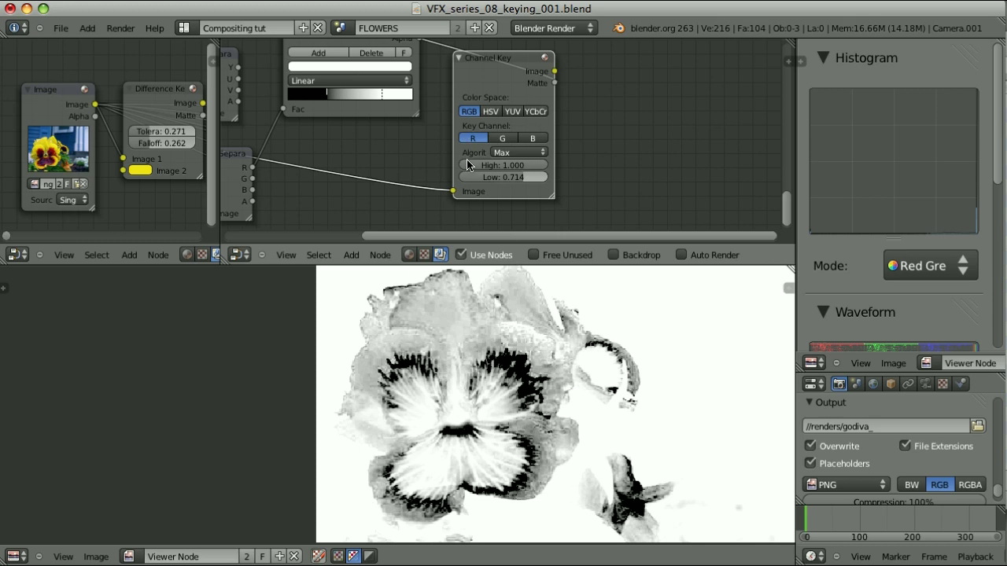
{"action": "scroll", "coordinate": [475, 140], "scroll_direction": "up", "scroll_amount": 1}
Set the Channel Key algorithm to Single, limited by B, with Low 0.195 and High 0.578
{"action": "left_click", "coordinate": [535, 154]}
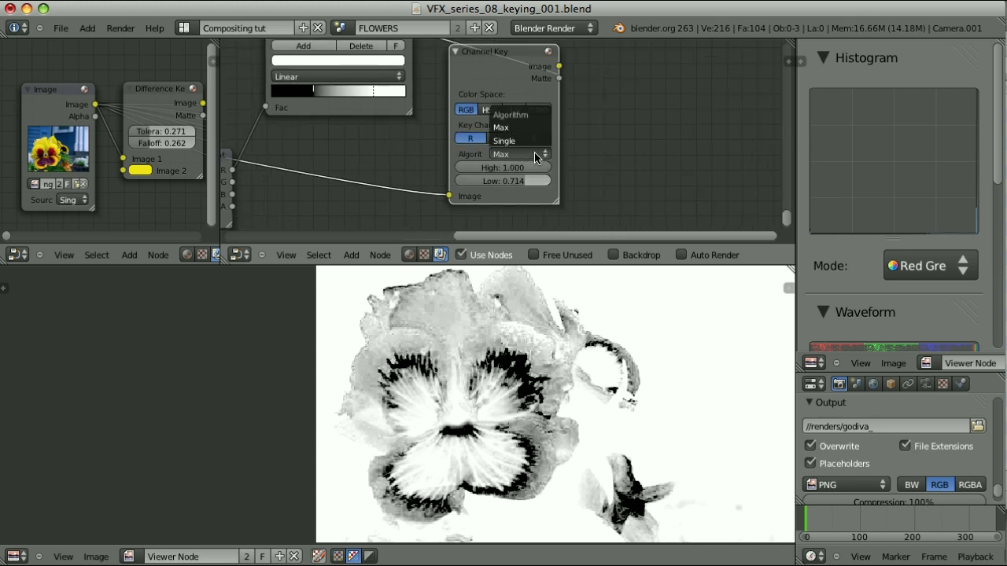
{"action": "left_click", "coordinate": [529, 141]}
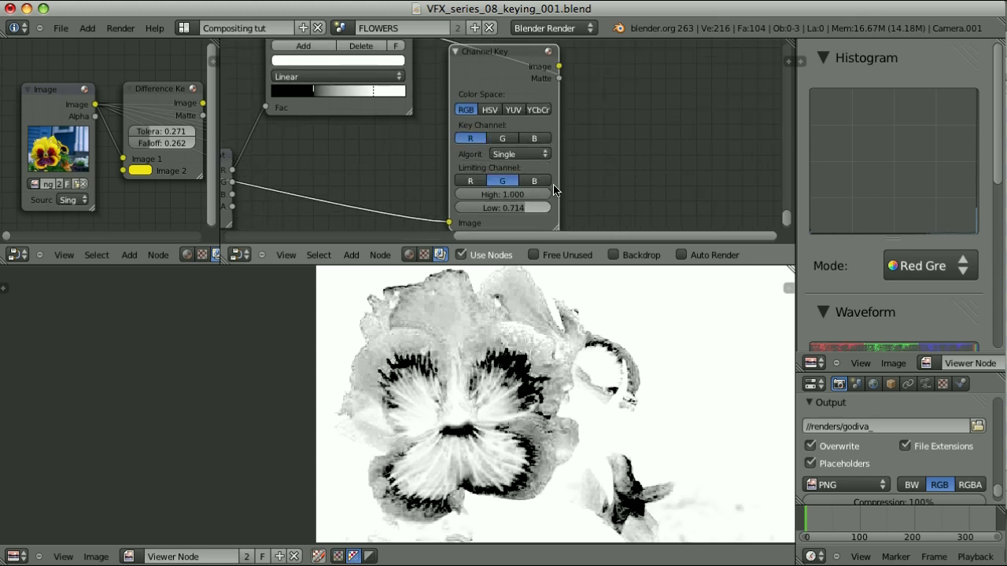
{"action": "middle_click_drag", "start_coordinate": [578, 169], "coordinate": [571, 130]}
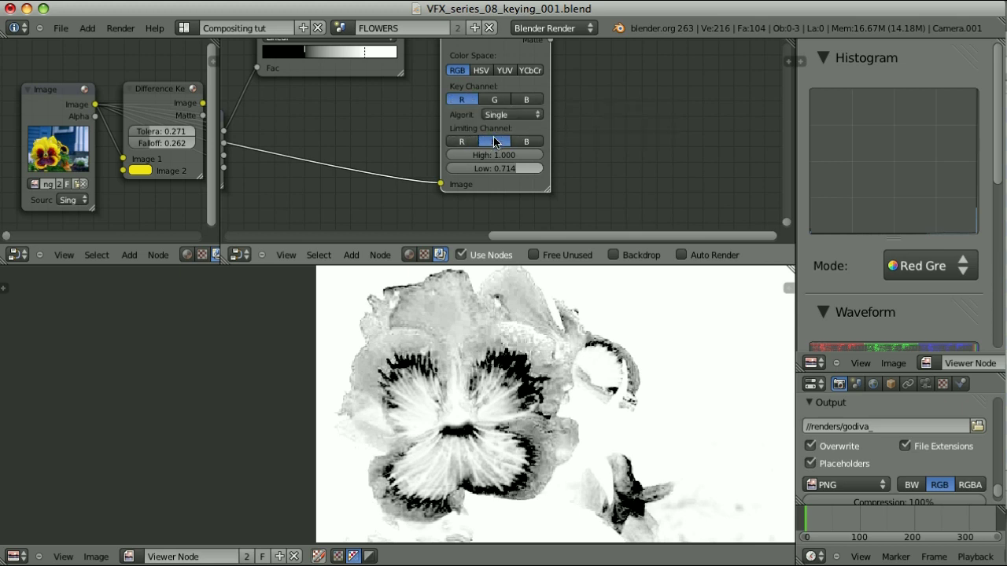
{"action": "left_click", "coordinate": [529, 142]}
{"action": "left_click_drag", "start_coordinate": [511, 169], "coordinate": [464, 172]}
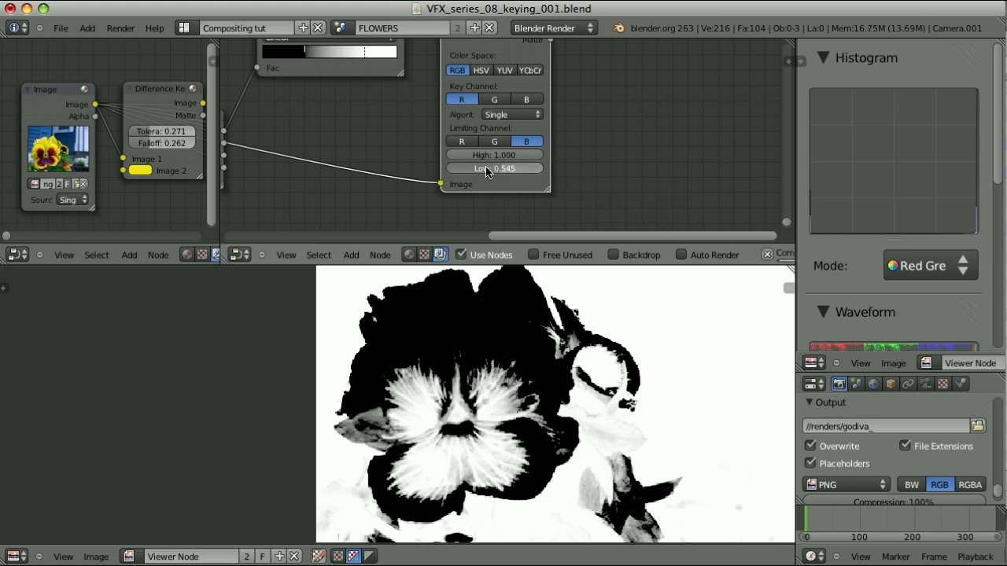
{"action": "left_click_drag", "start_coordinate": [541, 155], "coordinate": [503, 156]}
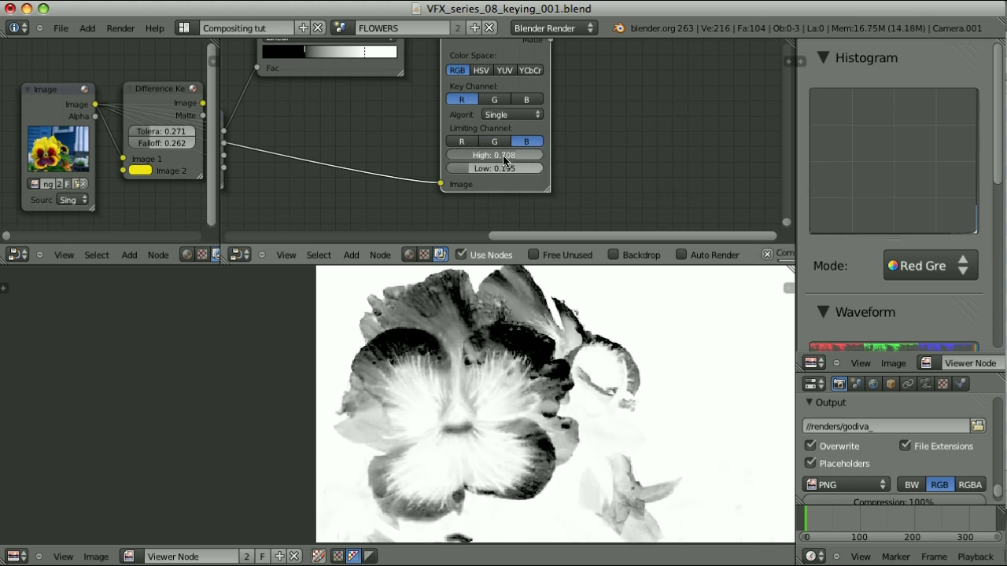
{"action": "middle_click_drag", "start_coordinate": [580, 126], "coordinate": [571, 149]}
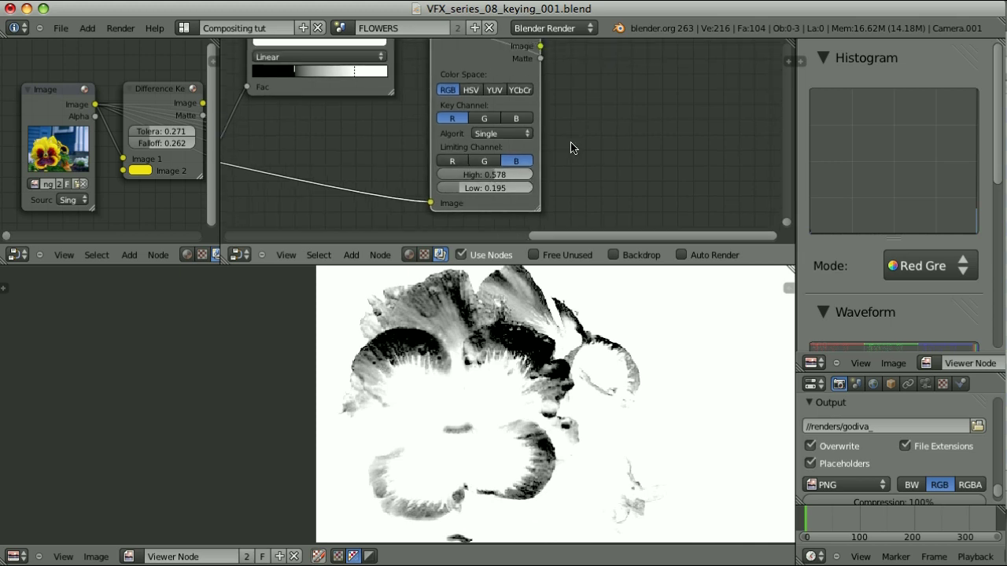
Try the HSV, YUV and YCbCr color spaces, then return the Channel Key to RGB
{"action": "left_click", "coordinate": [471, 90]}
{"action": "left_click", "coordinate": [494, 89]}
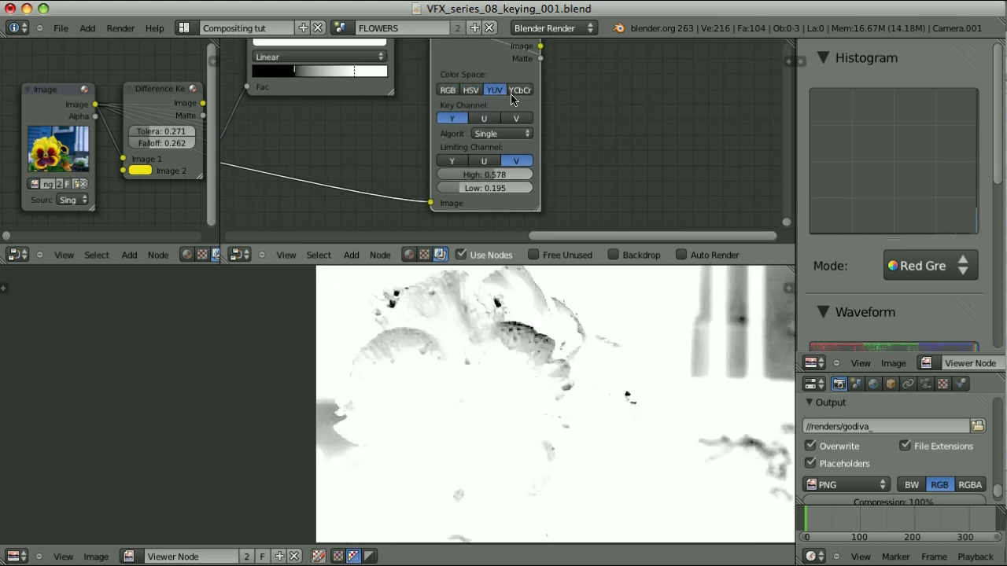
{"action": "left_click", "coordinate": [519, 89]}
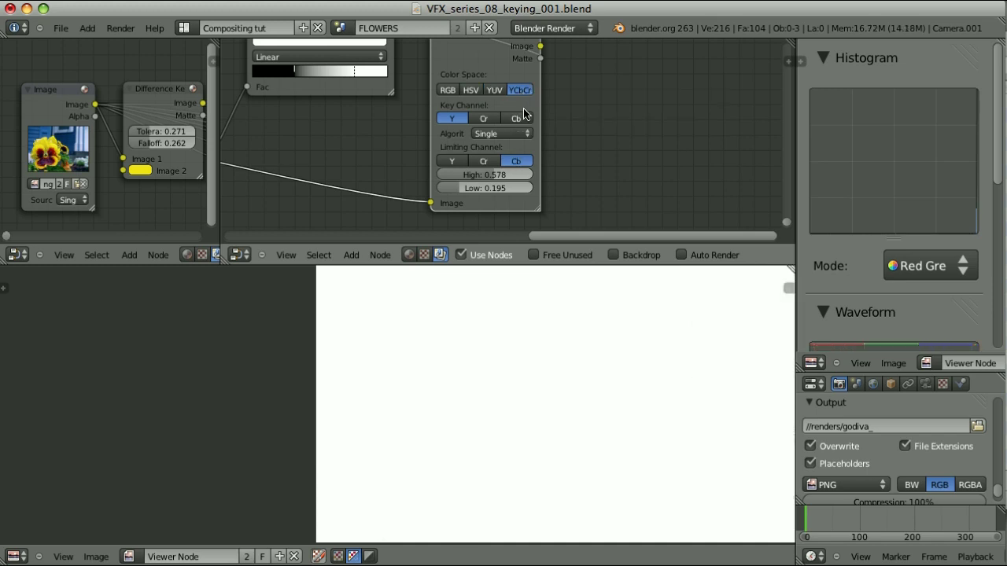
{"action": "left_click", "coordinate": [447, 90]}
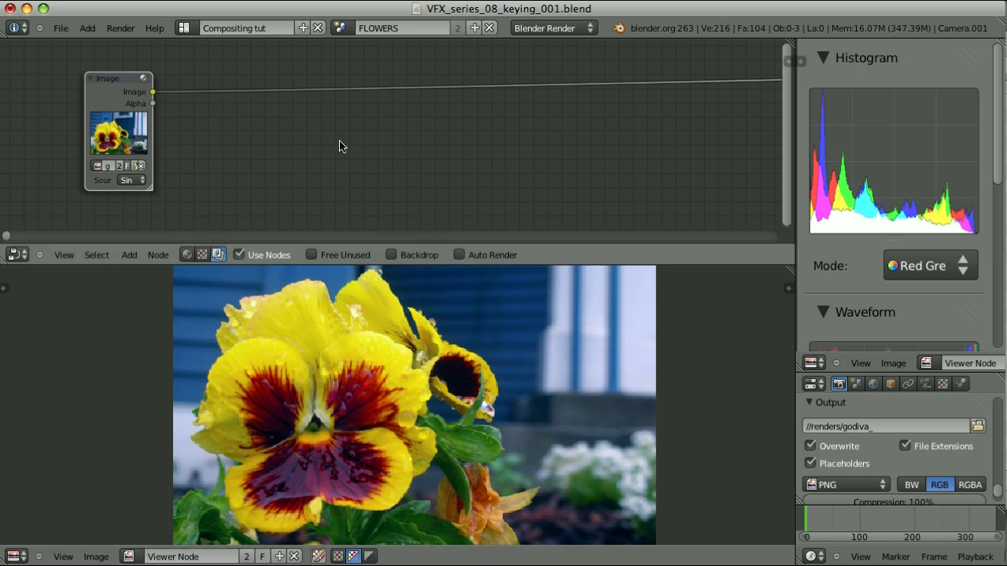
Insert a Distance Key between the image and output, with the yellow petal colour as Key Color
{"action": "key", "text": "shift+a"}
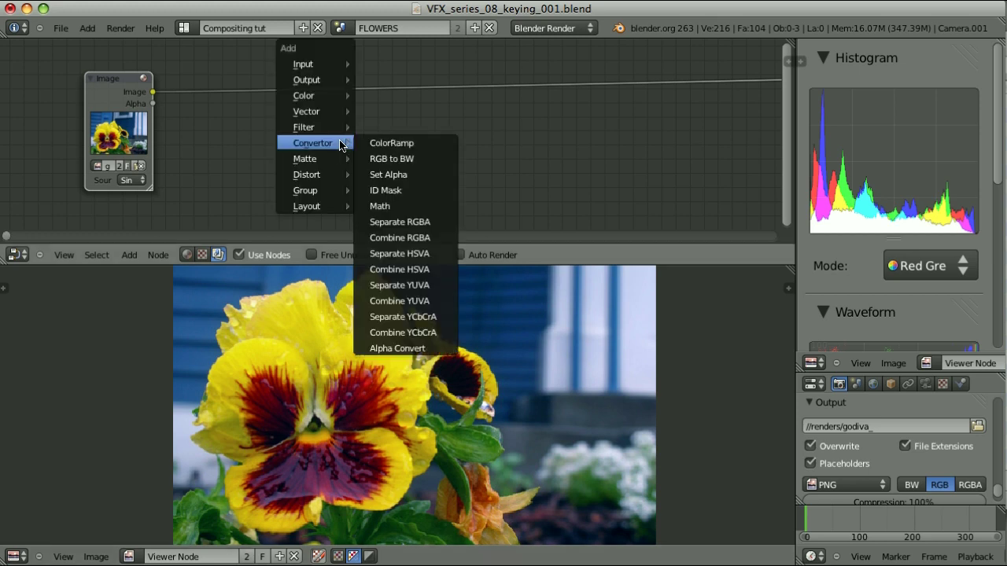
{"action": "left_click", "coordinate": [393, 175]}
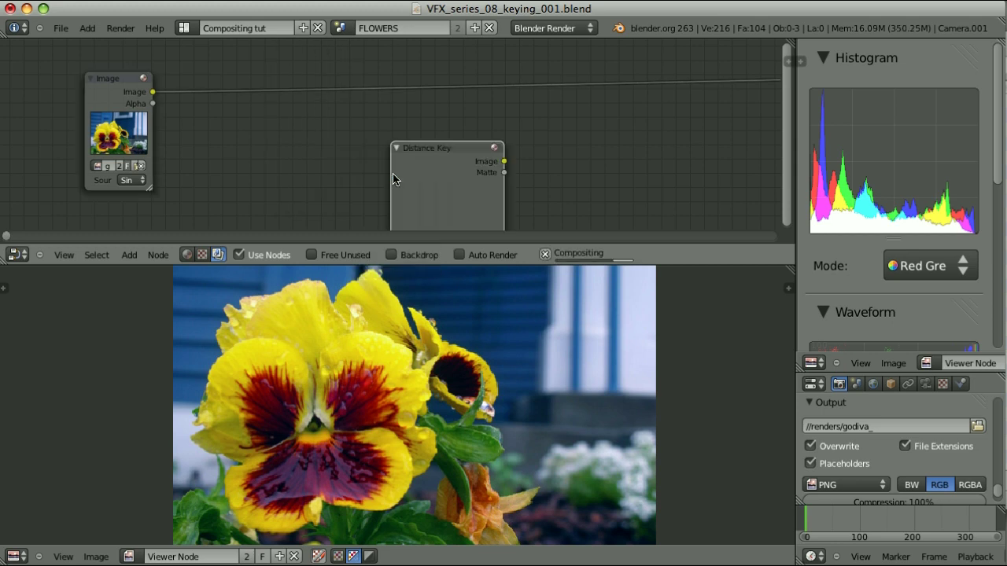
{"action": "left_click_drag", "start_coordinate": [393, 179], "coordinate": [243, 109]}
{"action": "middle_click_drag", "start_coordinate": [305, 138], "coordinate": [303, 119]}
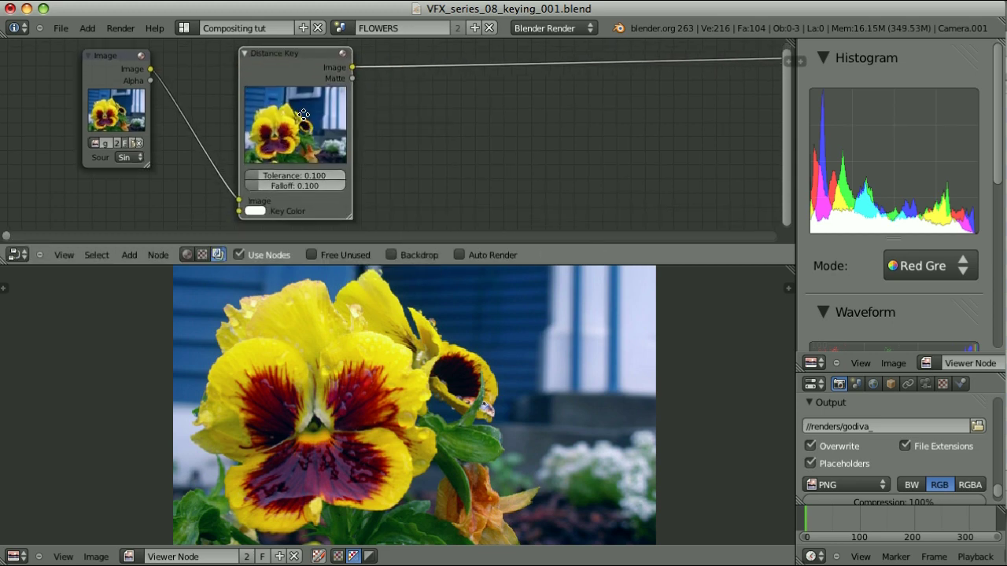
{"action": "left_click", "coordinate": [256, 211]}
{"action": "left_click", "coordinate": [340, 163]}
{"action": "left_click", "coordinate": [367, 343]}
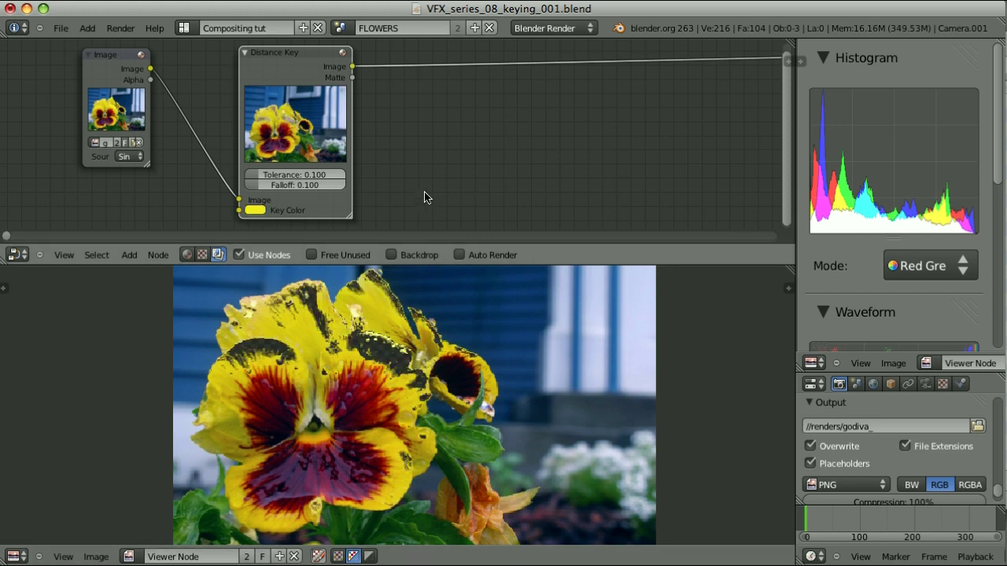
Set the Distance Key to Tolerance 0.357 and Falloff 0.277, checking the alpha matte, then collapse it
{"action": "left_click_drag", "start_coordinate": [263, 173], "coordinate": [324, 178]}
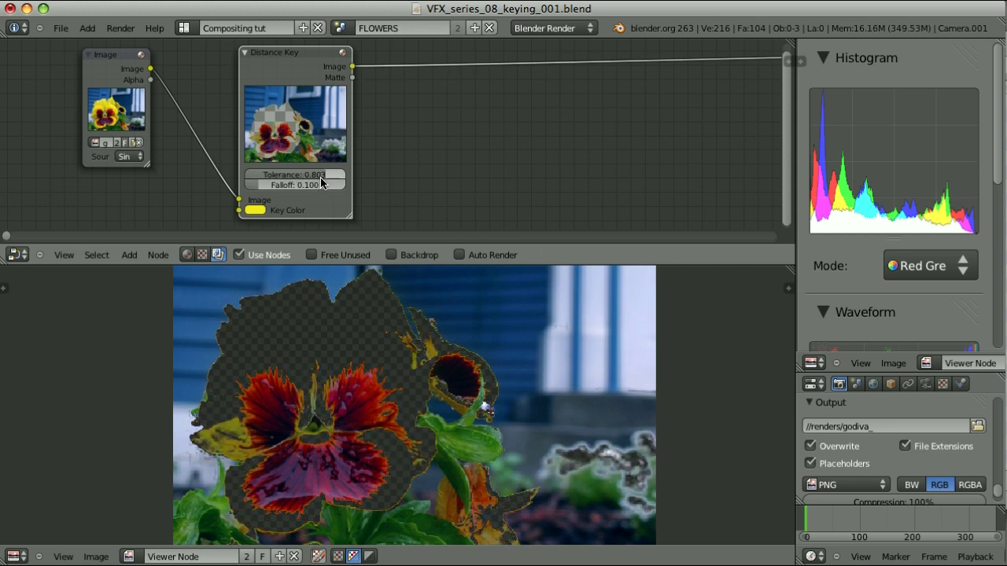
{"action": "left_click", "coordinate": [369, 557]}
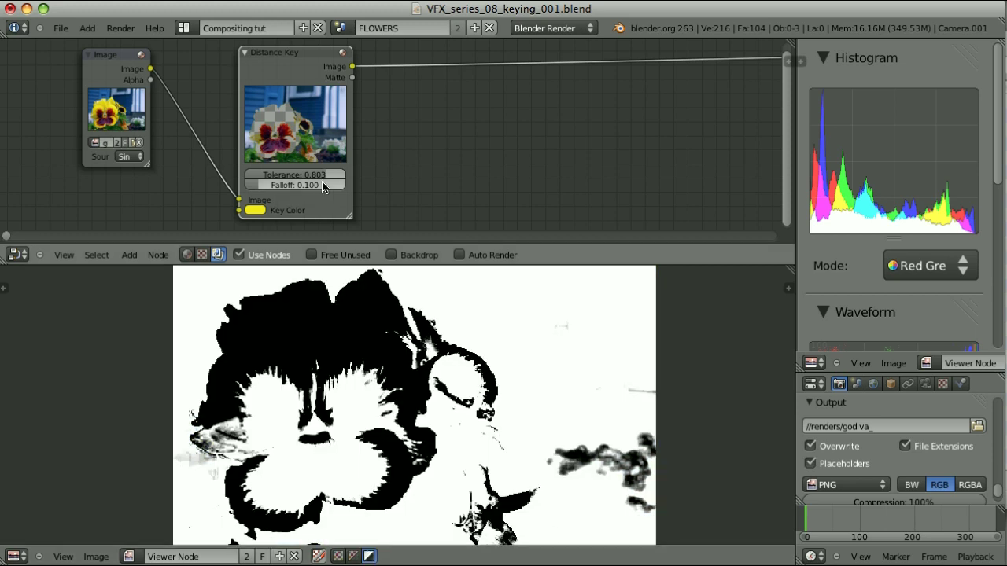
{"action": "left_click_drag", "start_coordinate": [322, 176], "coordinate": [307, 198]}
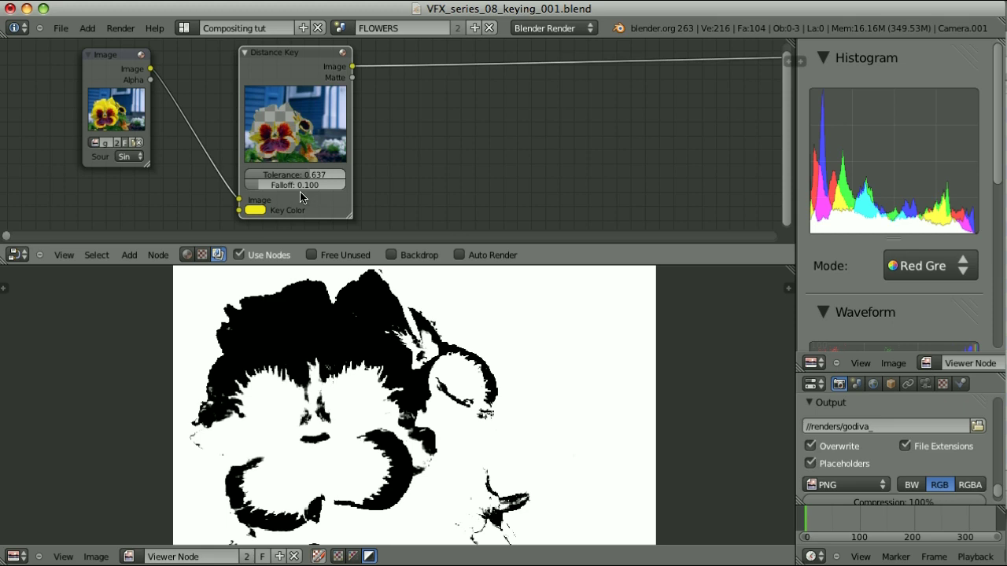
{"action": "left_click_drag", "start_coordinate": [258, 187], "coordinate": [285, 186]}
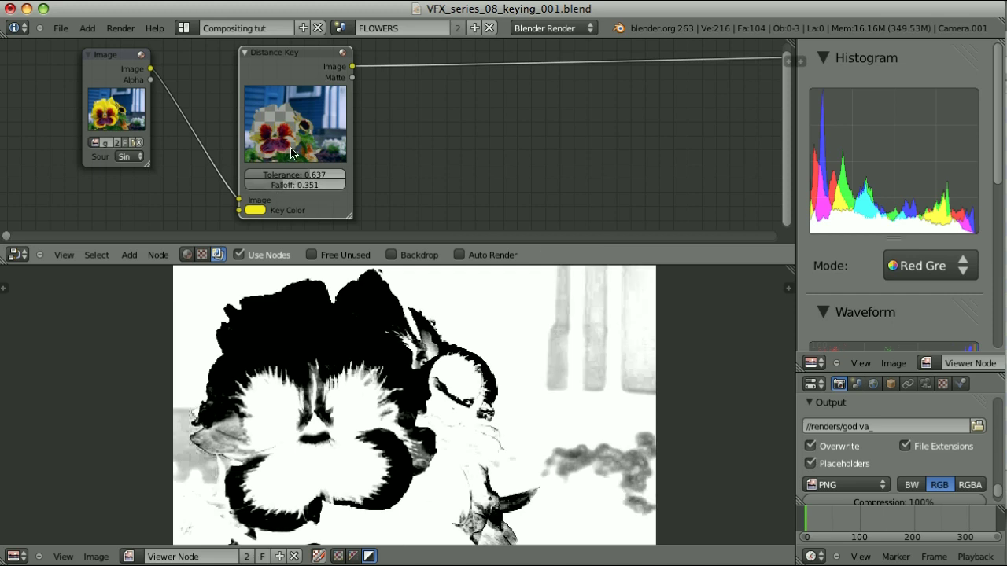
{"action": "mouse_move", "coordinate": [308, 177]}
{"action": "left_mouse_down"}
{"action": "mouse_move", "coordinate": [279, 194]}
{"action": "mouse_move", "coordinate": [268, 186]}
{"action": "mouse_move", "coordinate": [280, 188]}
{"action": "left_mouse_up"}
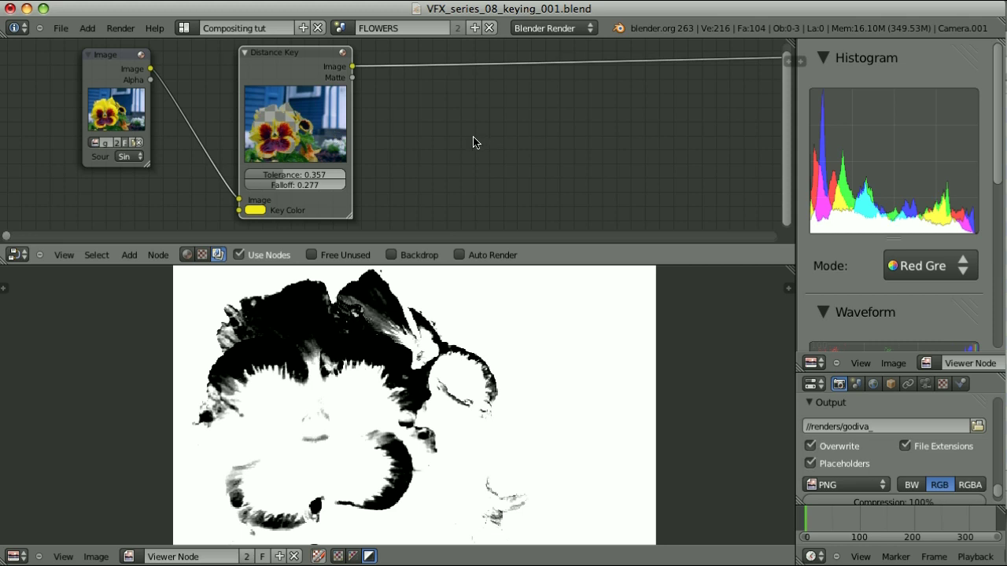
{"action": "key", "text": "h"}
{"action": "key", "text": "shift+a"}
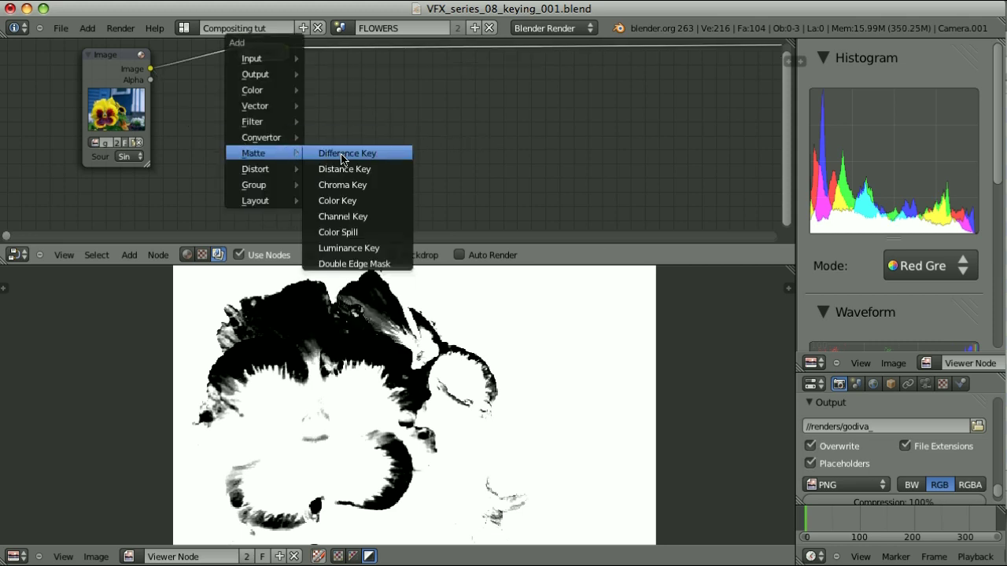
Add a Difference Key fed by the flower image and send its result to the viewer
{"action": "left_click", "coordinate": [327, 154]}
{"action": "left_click", "coordinate": [250, 86]}
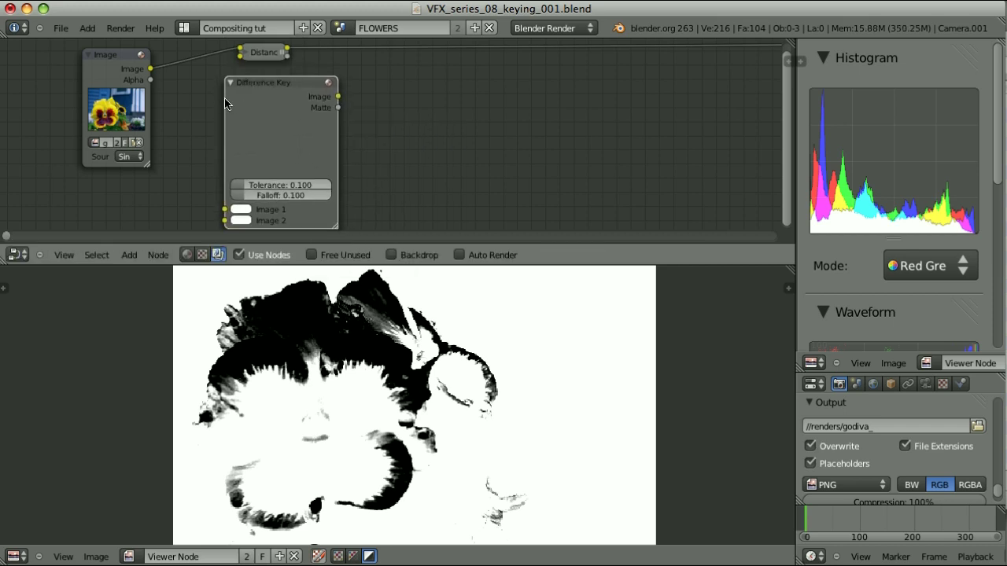
{"action": "key", "text": "h"}
{"action": "key", "text": "f"}
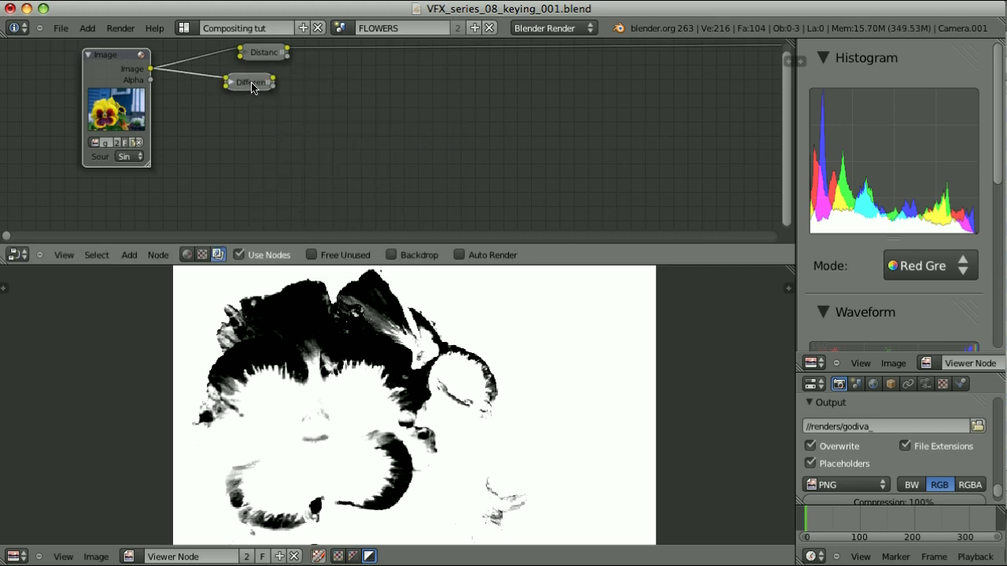
{"action": "left_click", "coordinate": [228, 82]}
{"action": "left_click", "coordinate": [352, 557]}
{"action": "left_click", "coordinate": [273, 94], "text": "ctrl+shift"}
{"action": "scroll", "coordinate": [307, 186], "scroll_direction": "down", "scroll_amount": 2, "text": "shift"}
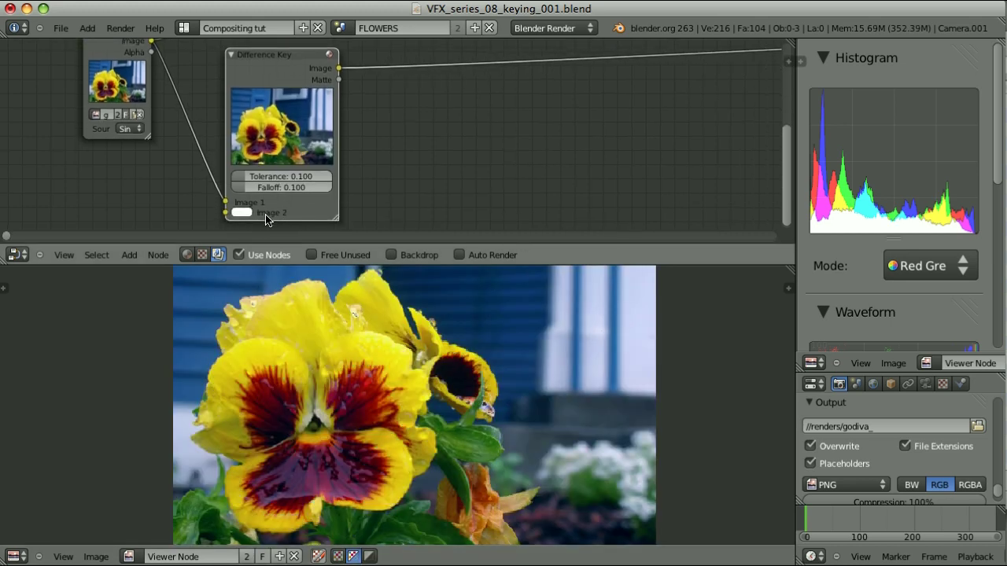
Sample the yellow petals into Image 2 and set Tolerance 0.271 and Falloff 0.111, viewing the alpha matte
{"action": "left_click", "coordinate": [244, 213]}
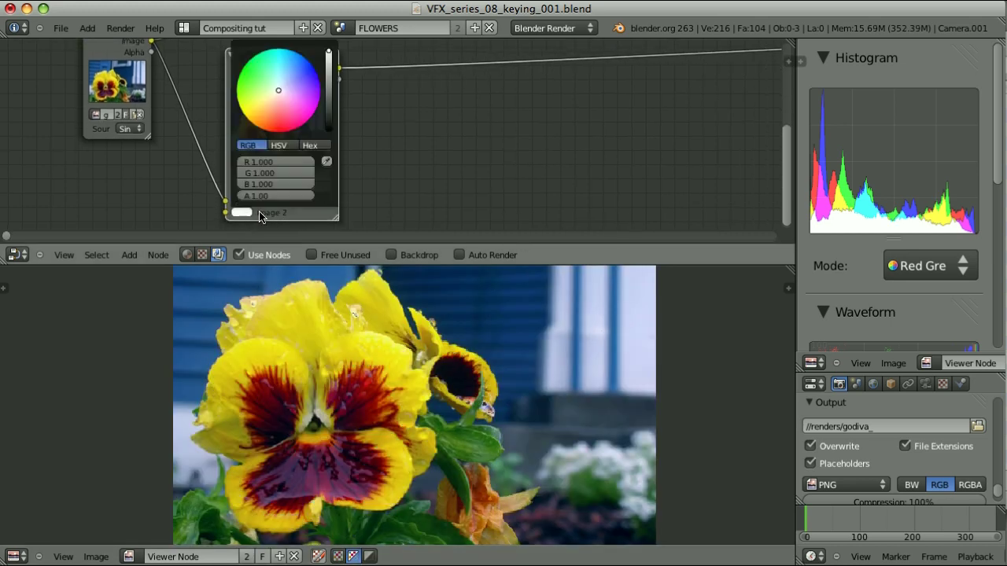
{"action": "left_click", "coordinate": [327, 161]}
{"action": "left_click", "coordinate": [379, 356]}
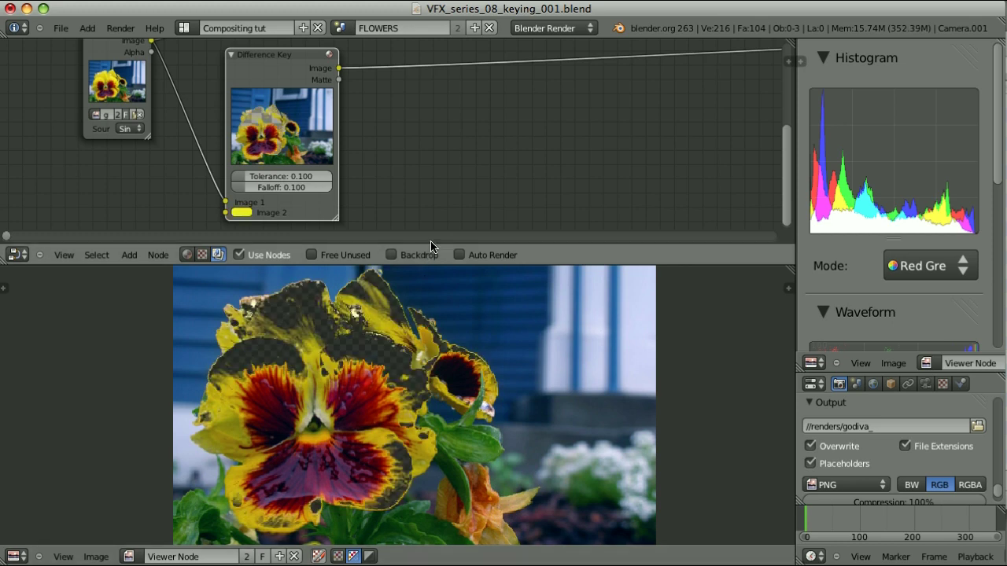
{"action": "left_click", "coordinate": [369, 557]}
{"action": "left_click_drag", "start_coordinate": [252, 182], "coordinate": [269, 173]}
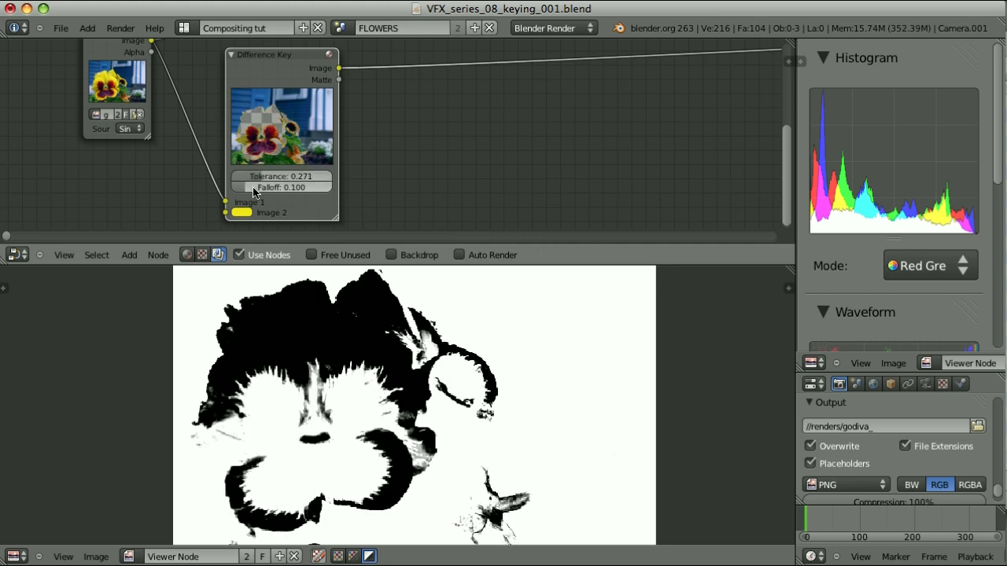
{"action": "left_click_drag", "start_coordinate": [247, 191], "coordinate": [246, 190]}
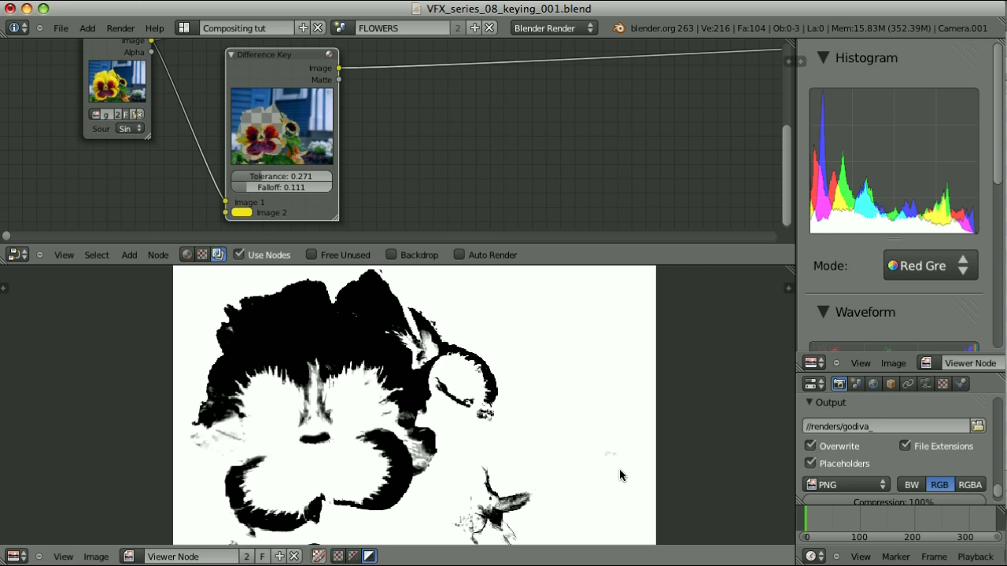
{"action": "scroll", "coordinate": [402, 139], "scroll_direction": "down", "scroll_amount": 2}
{"action": "scroll", "coordinate": [402, 139], "scroll_direction": "down", "scroll_amount": 2}
{"action": "scroll", "coordinate": [378, 147], "scroll_direction": "down", "scroll_amount": 2}
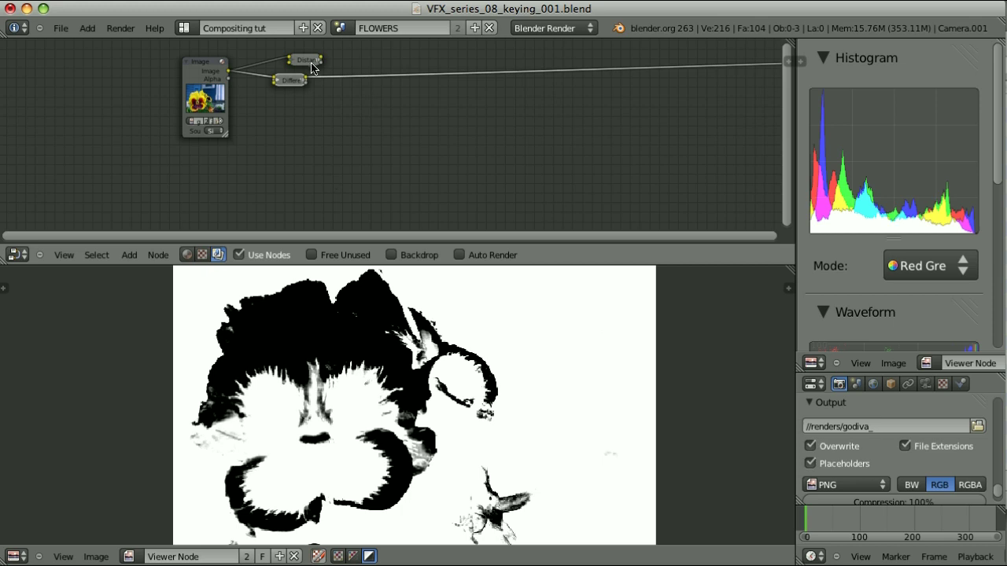
{"action": "mouse_move", "coordinate": [311, 64]}
{"action": "left_mouse_down"}
{"action": "mouse_move", "coordinate": [303, 56]}
{"action": "mouse_move", "coordinate": [302, 71]}
{"action": "left_mouse_up"}
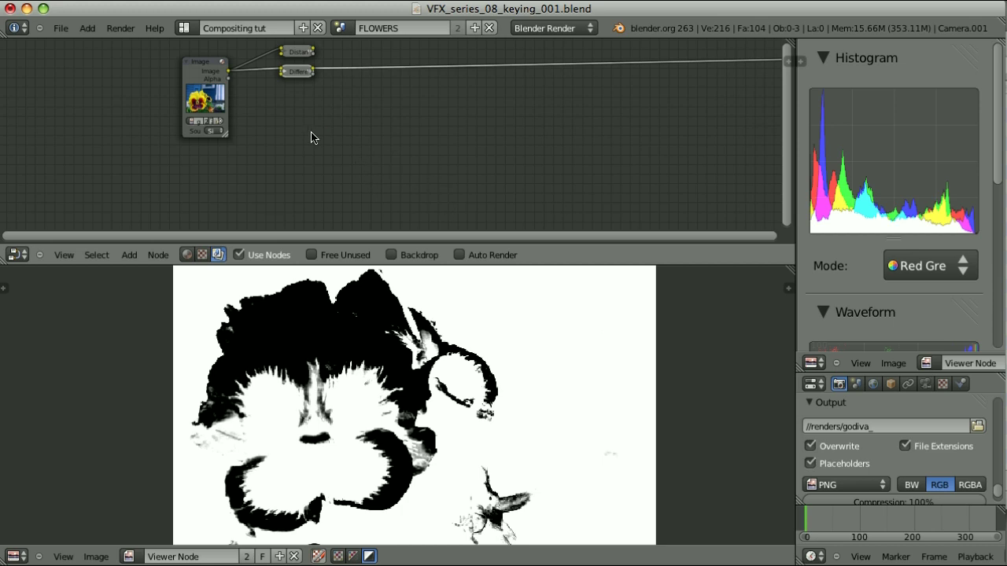
Add a Color Key connected to the flower image and place it beside the image node
{"action": "key", "text": "shift+a"}
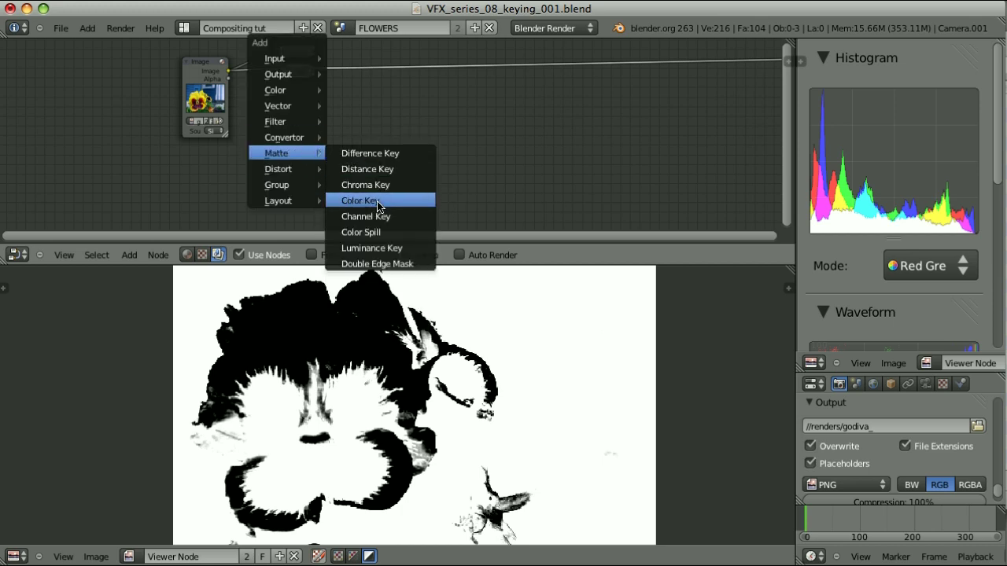
{"action": "left_click", "coordinate": [378, 200]}
{"action": "key", "text": "f"}
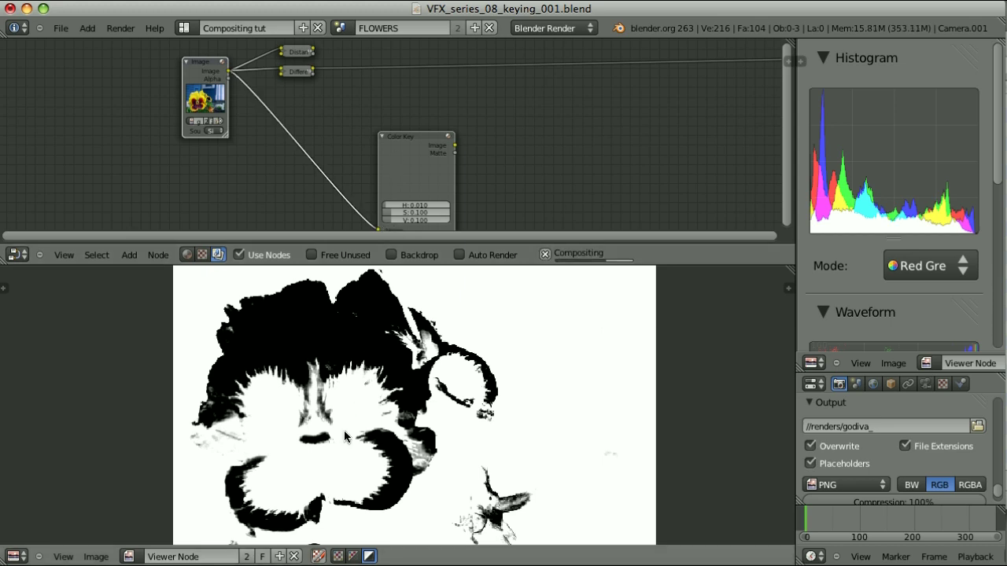
{"action": "left_click", "coordinate": [353, 556]}
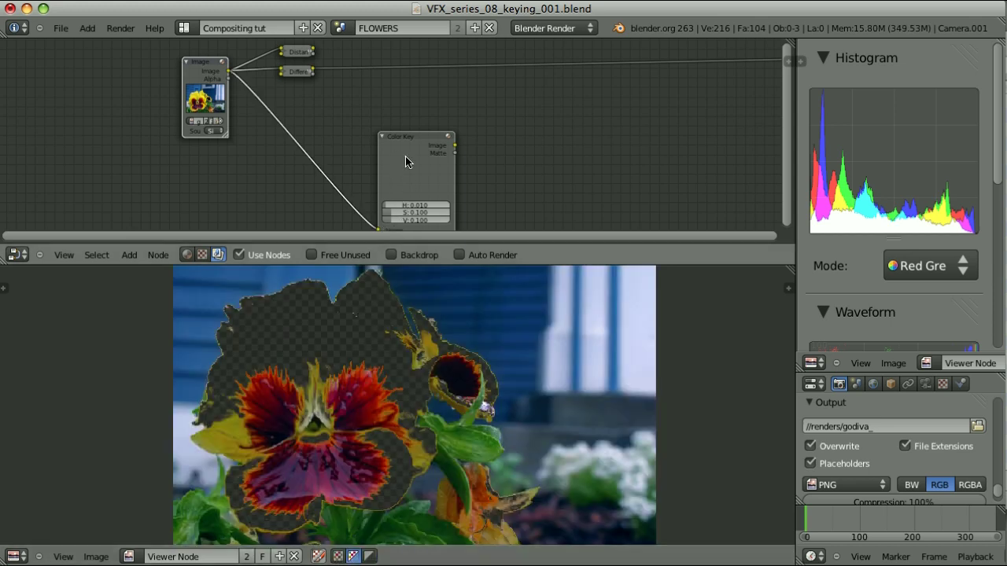
{"action": "left_click_drag", "start_coordinate": [404, 158], "coordinate": [364, 103]}
{"action": "left_click", "coordinate": [339, 556]}
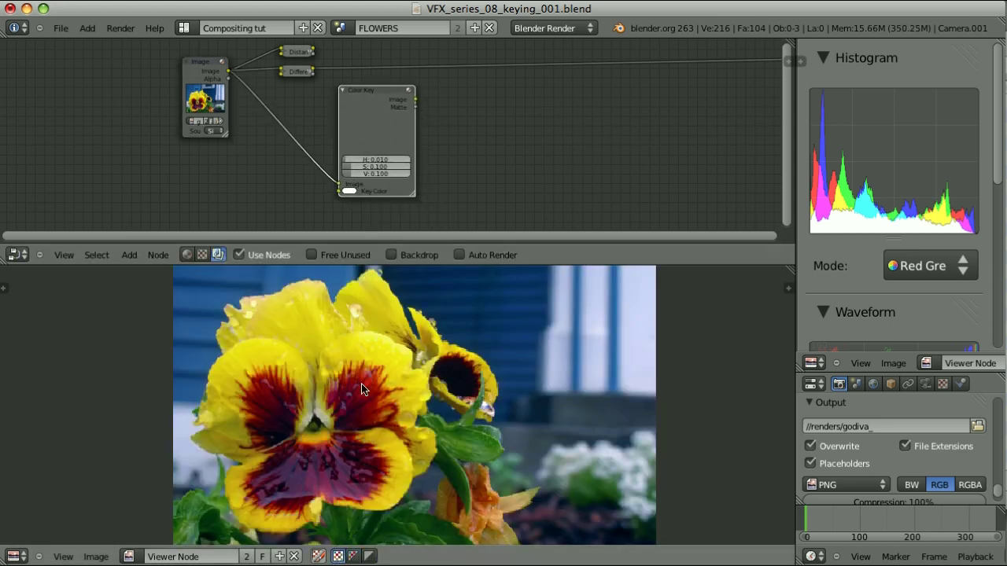
Key the yellow petals and set H 0.541, S 0.529, V 0.483, checking the matte in the viewer
{"action": "left_click", "coordinate": [349, 191]}
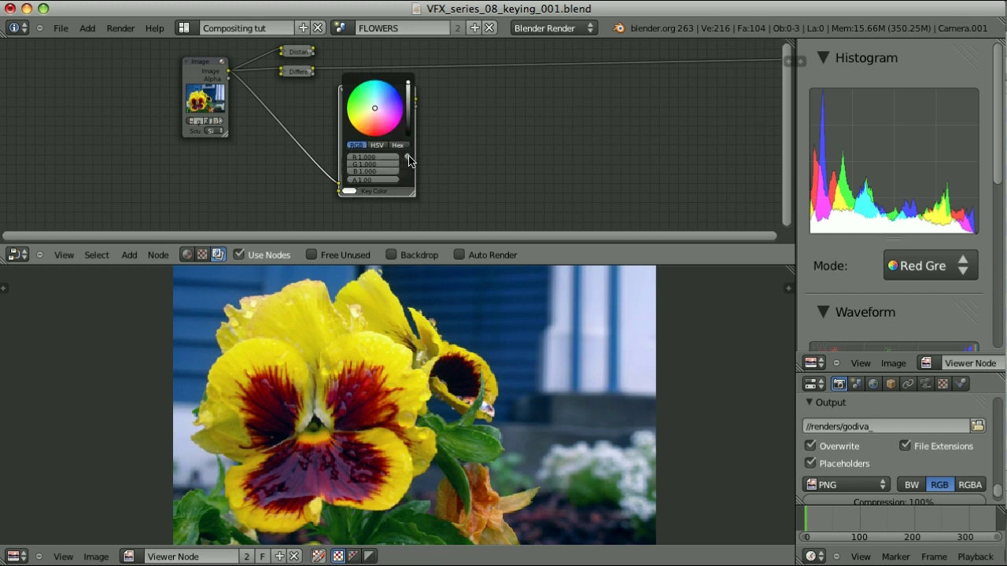
{"action": "left_click", "coordinate": [407, 158]}
{"action": "left_click", "coordinate": [376, 346]}
{"action": "left_click", "coordinate": [392, 114], "text": "ctrl+shift"}
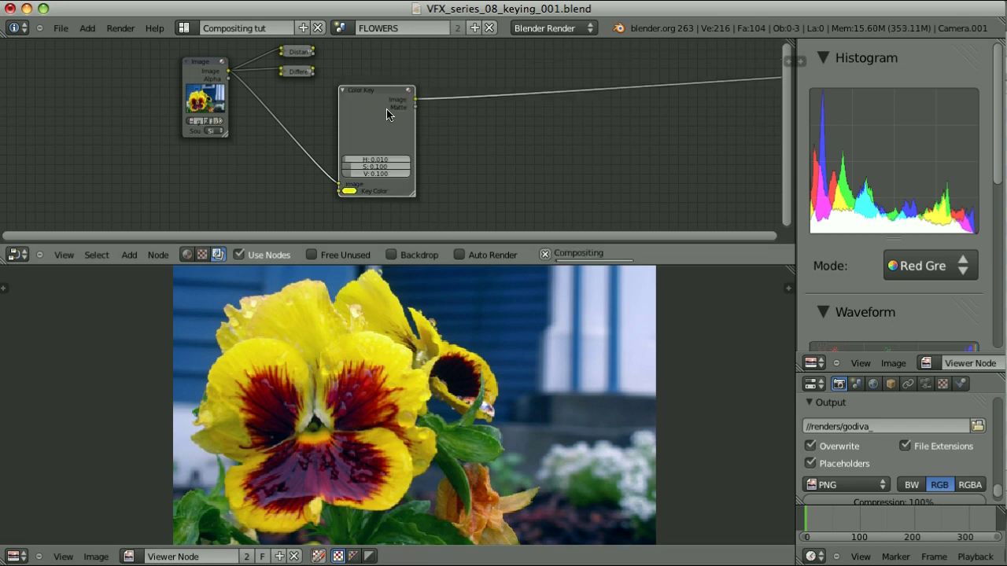
{"action": "left_click", "coordinate": [354, 556]}
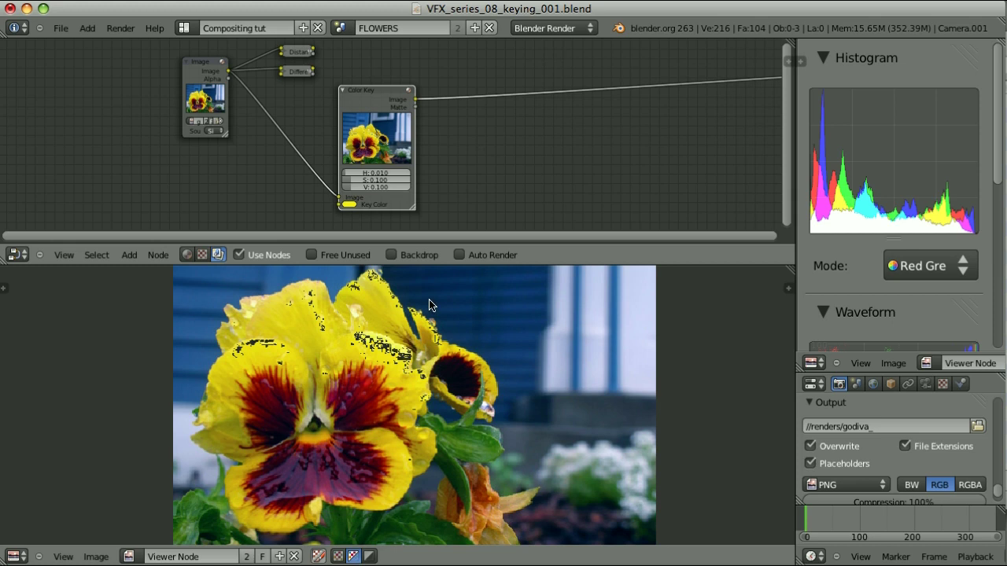
{"action": "scroll", "coordinate": [434, 165], "scroll_direction": "up", "scroll_amount": 2}
{"action": "scroll", "coordinate": [393, 161], "scroll_direction": "up", "scroll_amount": 2}
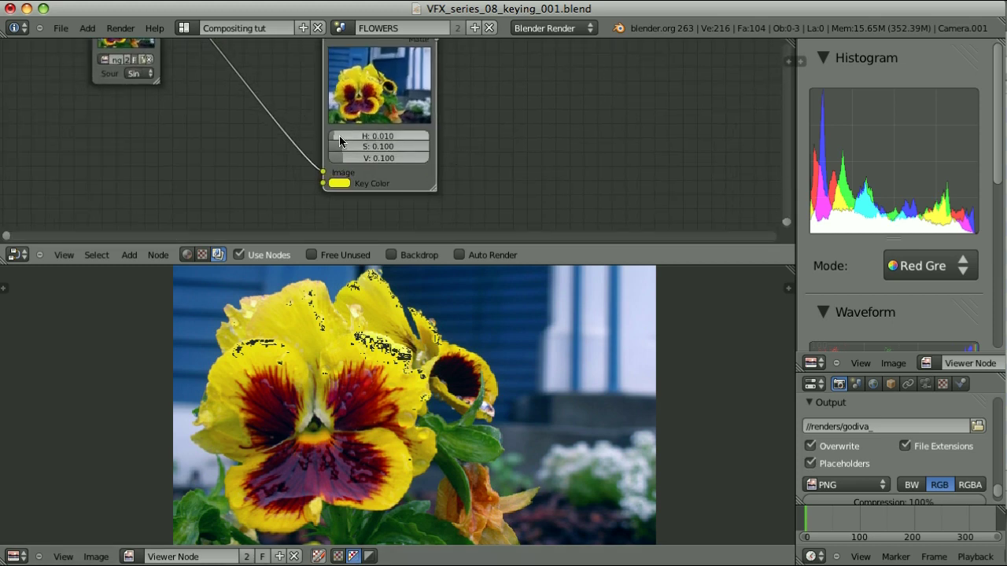
{"action": "mouse_move", "coordinate": [337, 134]}
{"action": "left_mouse_down"}
{"action": "mouse_move", "coordinate": [366, 133]}
{"action": "mouse_move", "coordinate": [347, 143]}
{"action": "mouse_move", "coordinate": [358, 139]}
{"action": "mouse_move", "coordinate": [386, 162]}
{"action": "left_mouse_up"}
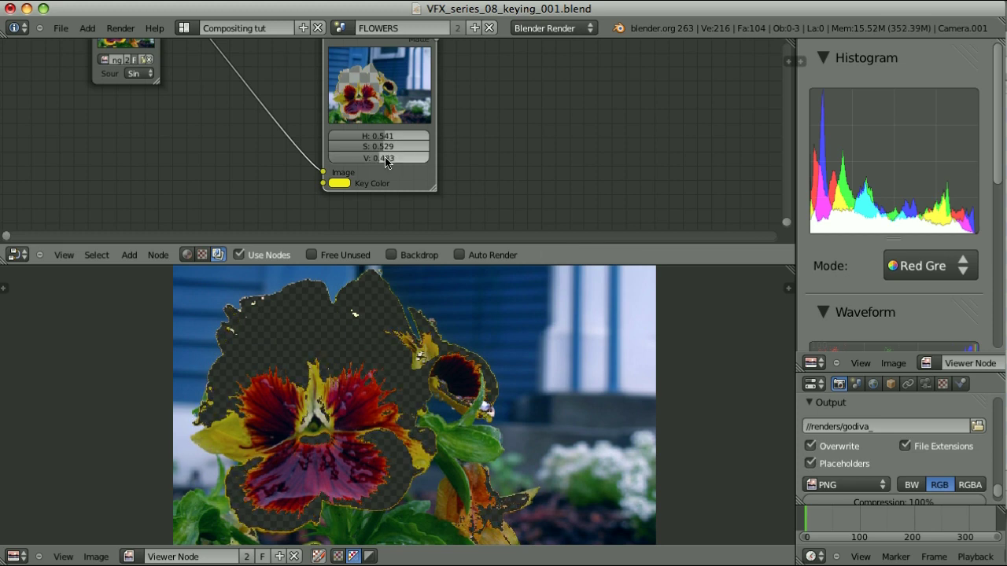
{"action": "left_click", "coordinate": [369, 556]}
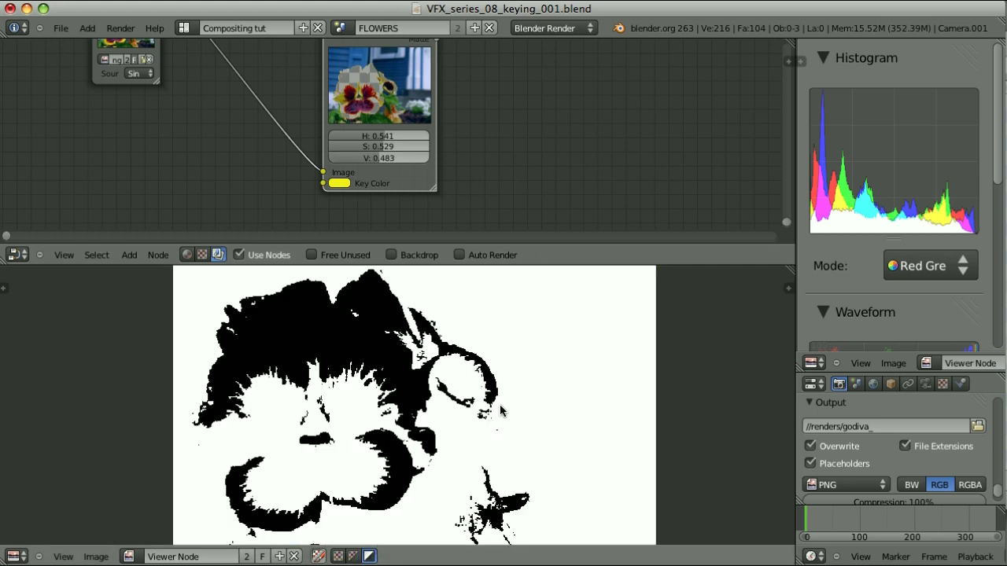
{"action": "mouse_move", "coordinate": [488, 148]}
{"action": "middle_mouse_down"}
{"action": "mouse_move", "coordinate": [456, 144]}
{"action": "mouse_move", "coordinate": [427, 159]}
{"action": "middle_mouse_up"}
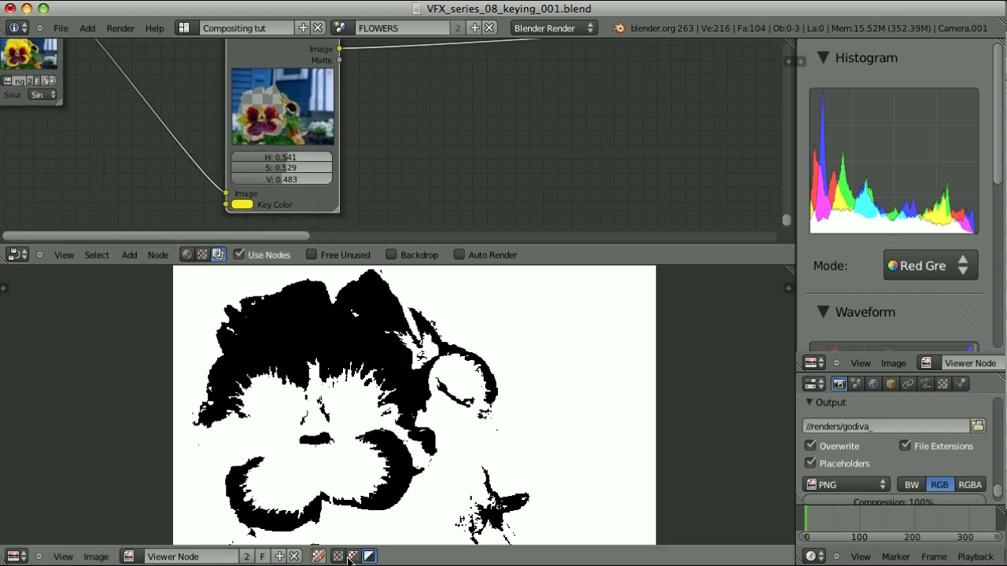
{"action": "left_click", "coordinate": [353, 556]}
Add a Fast Gaussian Blur node fed by the Color Key matte and preview it
{"action": "key", "text": "shift+a"}
{"action": "mouse_move", "coordinate": [377, 121]}
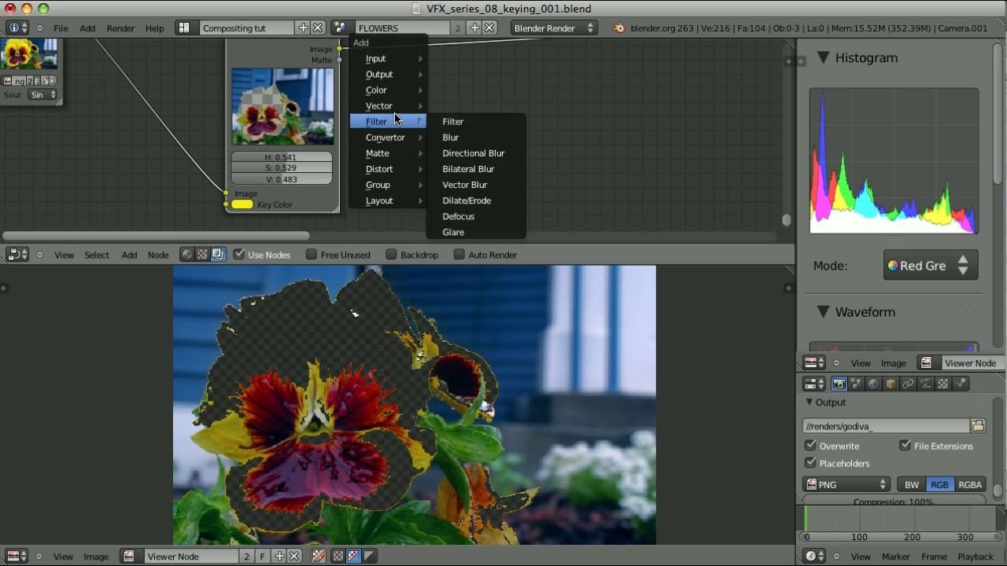
{"action": "left_click", "coordinate": [475, 137]}
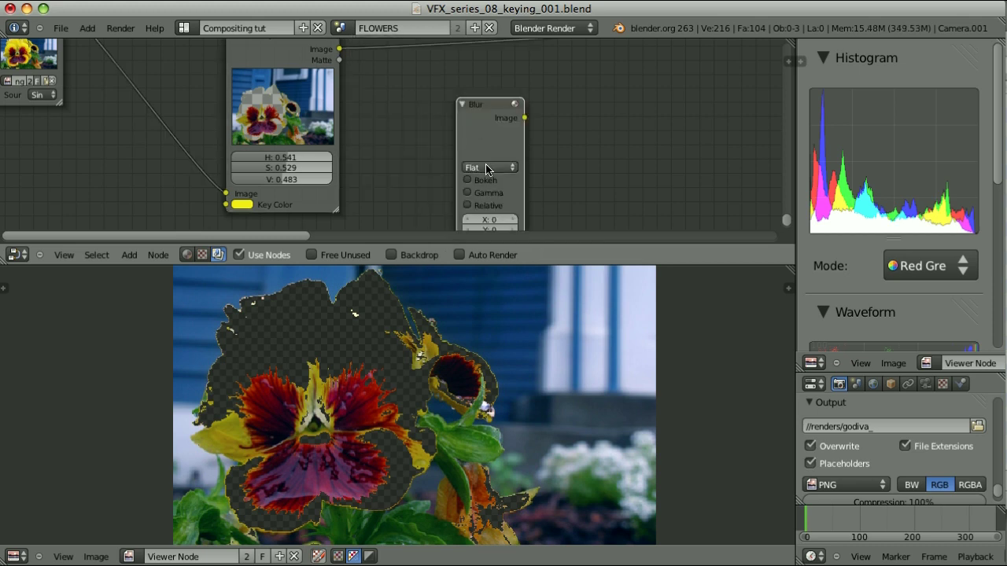
{"action": "left_click", "coordinate": [478, 166]}
{"action": "left_click", "coordinate": [488, 107]}
{"action": "left_click_drag", "start_coordinate": [490, 117], "coordinate": [468, 81]}
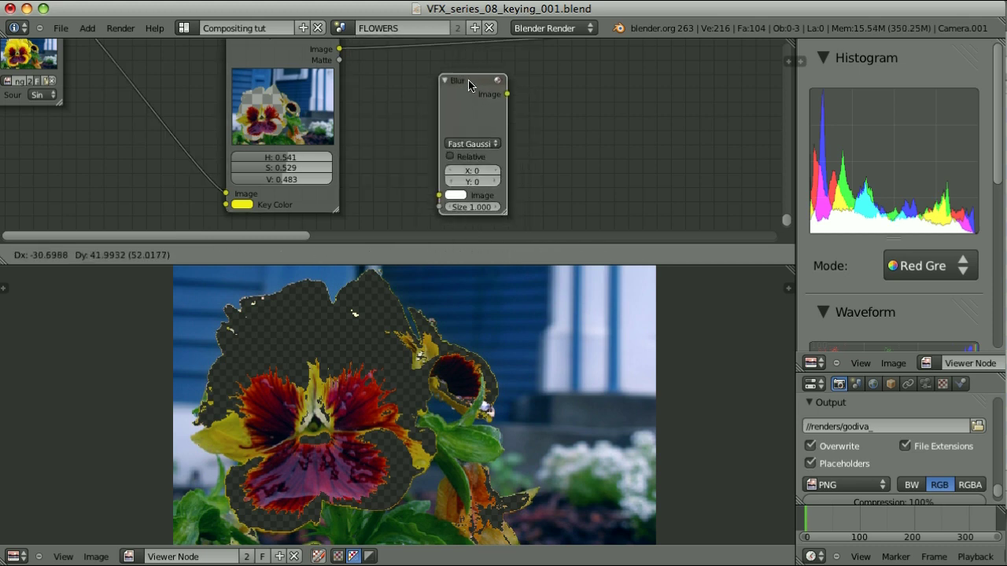
{"action": "left_click_drag", "start_coordinate": [339, 60], "coordinate": [435, 184]}
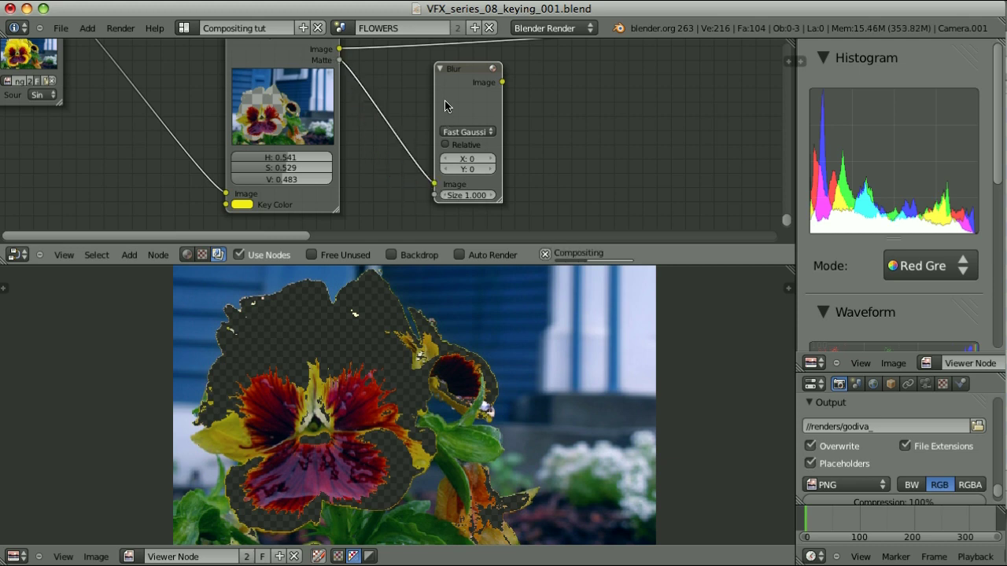
{"action": "left_click", "coordinate": [485, 93], "text": "ctrl+shift"}
Set the blur size to X 5 and Y 5, then rearrange the Blur and Color Key nodes
{"action": "left_click", "coordinate": [473, 171]}
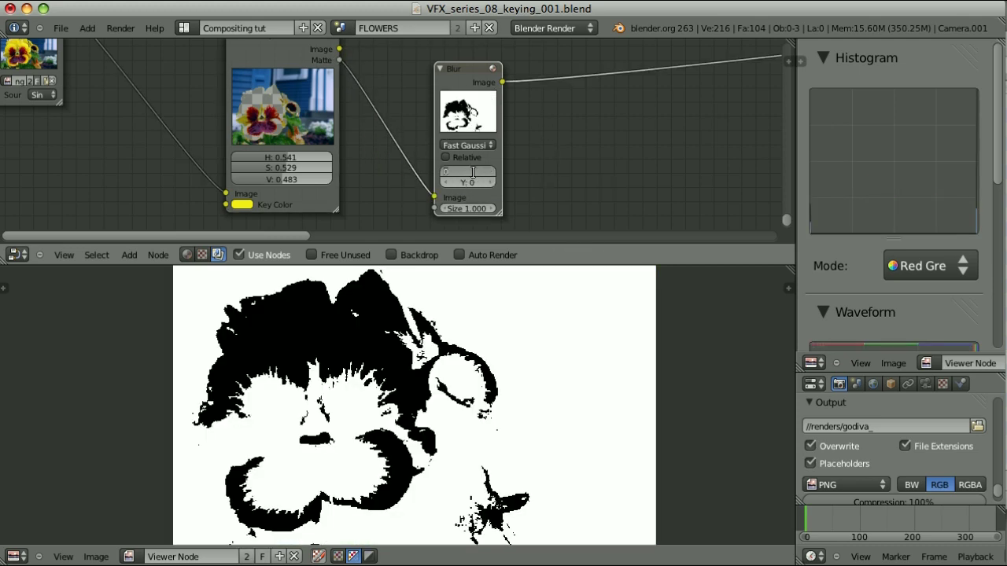
{"action": "type", "text": "5"}
{"action": "key", "text": "Tab"}
{"action": "type", "text": "5"}
{"action": "key", "text": "Return"}
{"action": "left_click", "coordinate": [323, 210], "text": "ctrl+shift"}
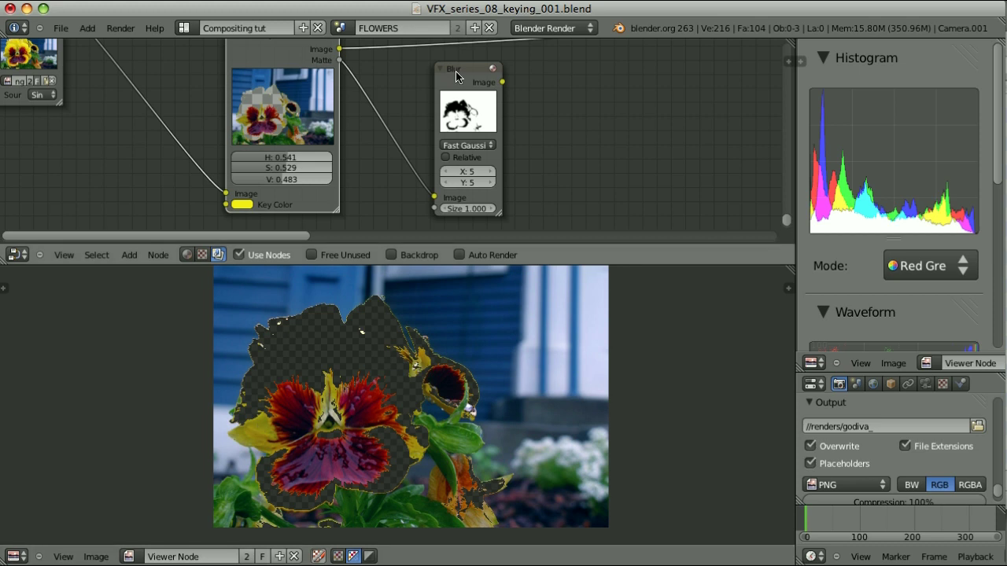
{"action": "left_click_drag", "start_coordinate": [456, 76], "coordinate": [637, 71]}
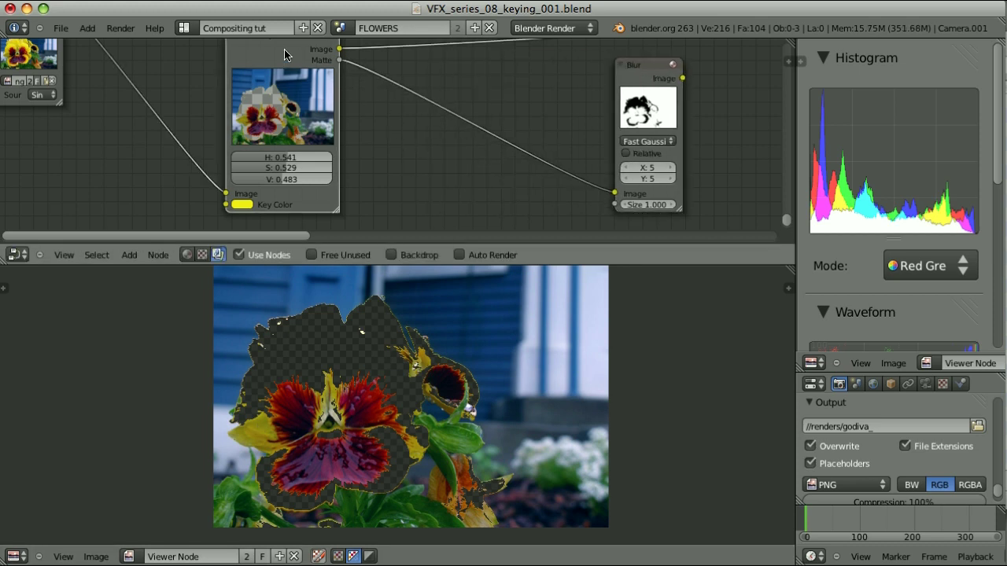
{"action": "left_click_drag", "start_coordinate": [285, 56], "coordinate": [208, 63]}
Duplicate the Color Key, chain it after the first, and sample a new key colour from the flower
{"action": "key", "text": "shift+d"}
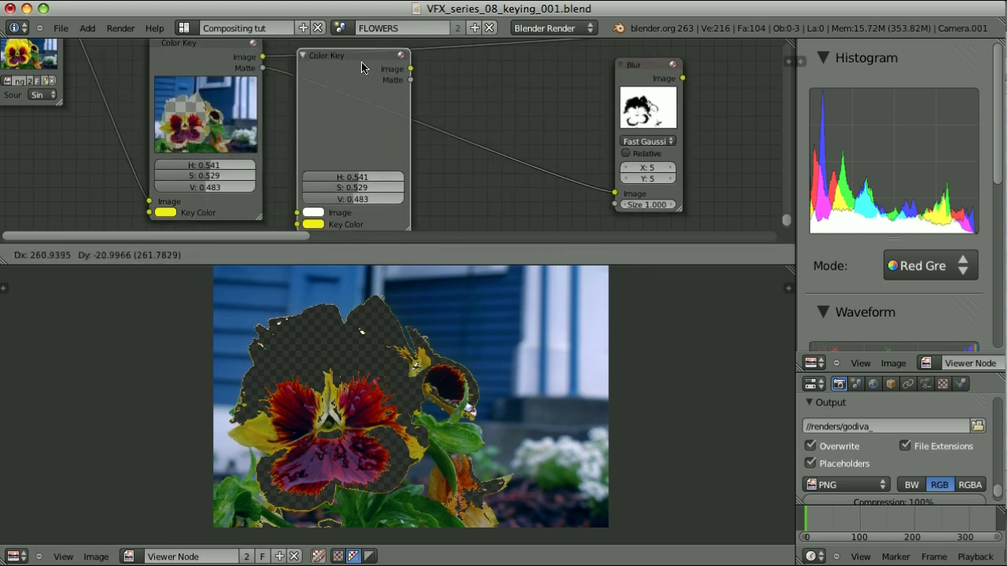
{"action": "left_click", "coordinate": [366, 75]}
{"action": "left_click", "coordinate": [235, 66], "text": "shift"}
{"action": "key", "text": "f"}
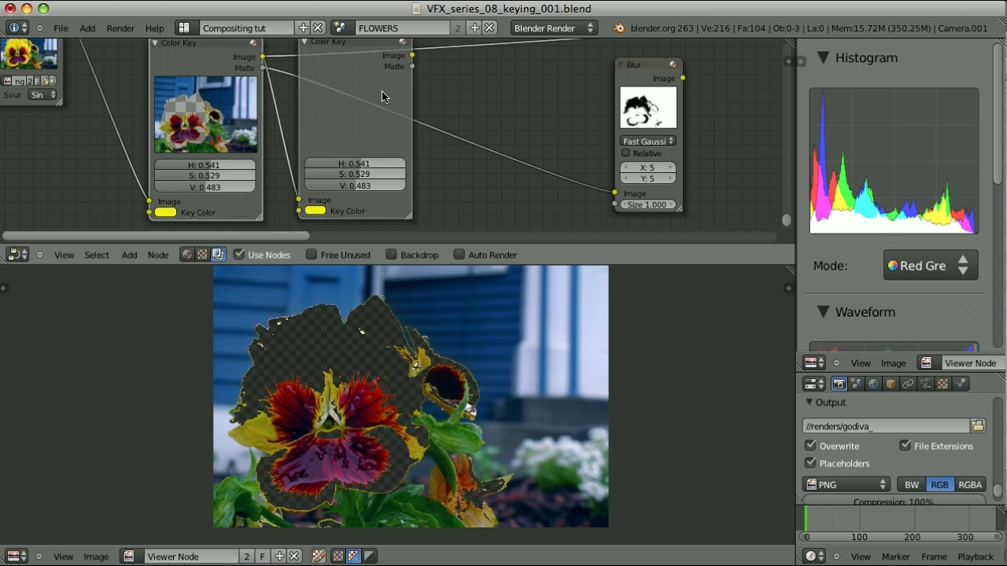
{"action": "left_click", "coordinate": [315, 211]}
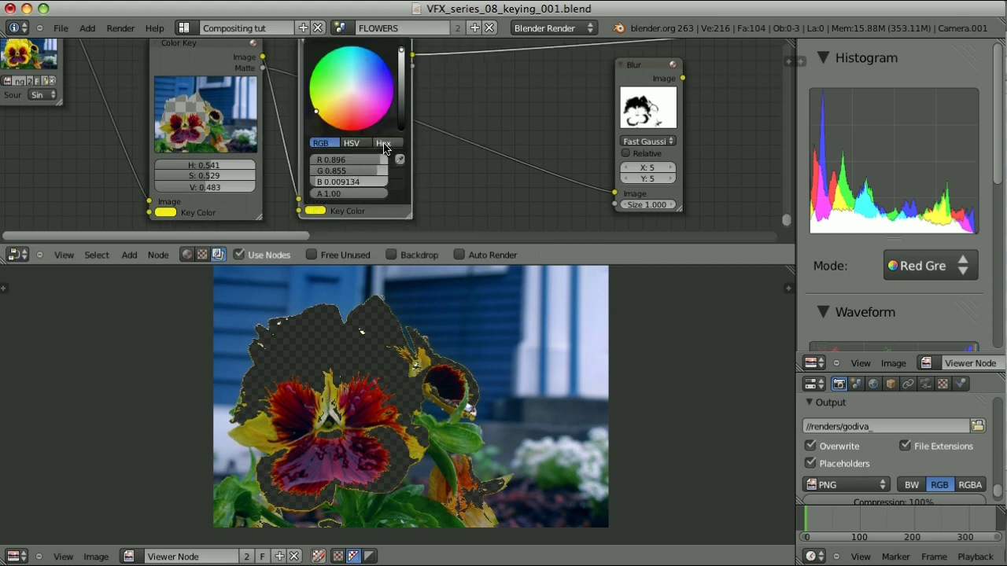
{"action": "left_click", "coordinate": [399, 162]}
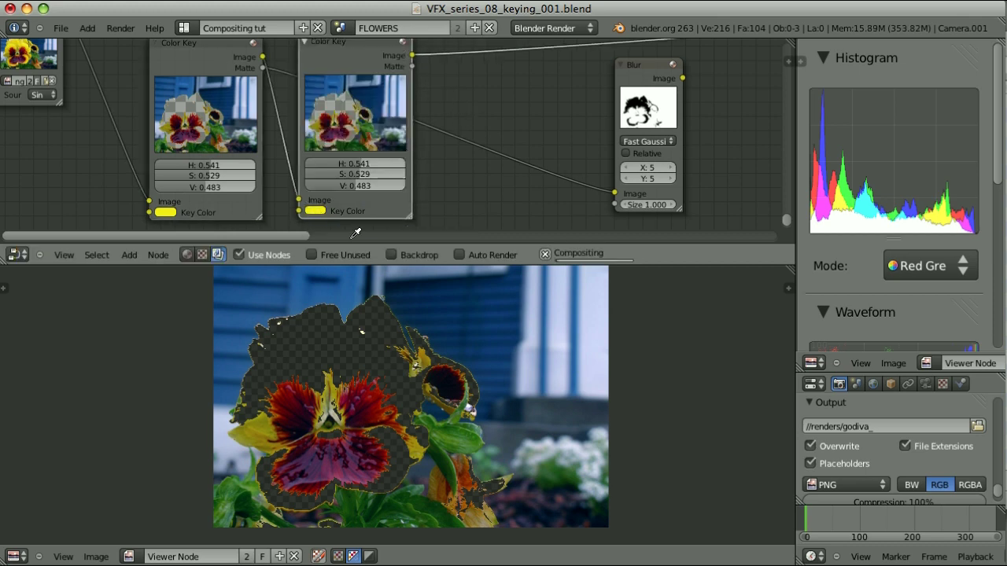
{"action": "left_click", "coordinate": [265, 418]}
Tune the second Color Key to H 0.216 and S 0.231 and connect its matte to the Blur
{"action": "mouse_move", "coordinate": [340, 176]}
{"action": "left_mouse_down"}
{"action": "mouse_move", "coordinate": [318, 174]}
{"action": "mouse_move", "coordinate": [319, 185]}
{"action": "left_mouse_up"}
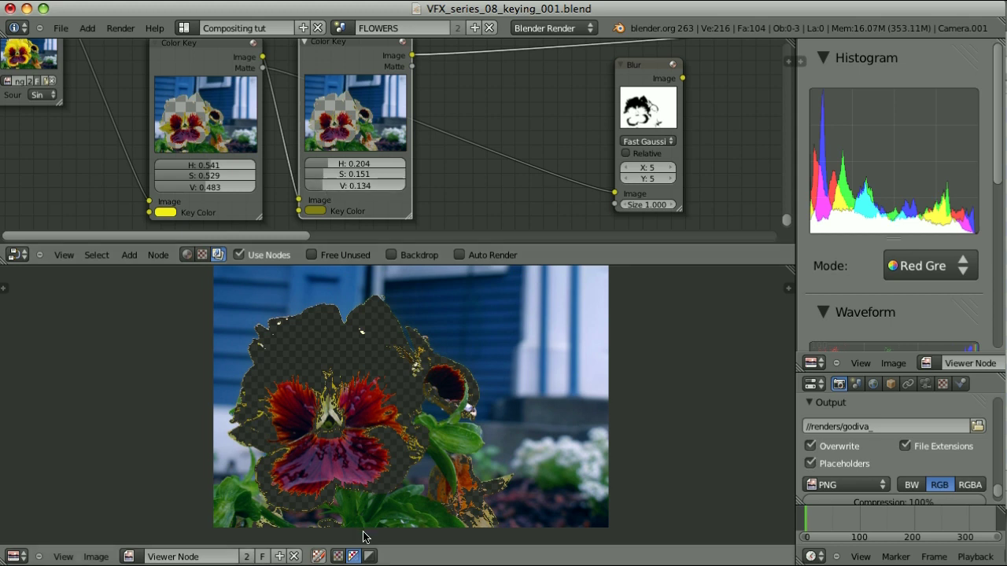
{"action": "left_click", "coordinate": [369, 557]}
{"action": "left_click_drag", "start_coordinate": [325, 174], "coordinate": [329, 175]}
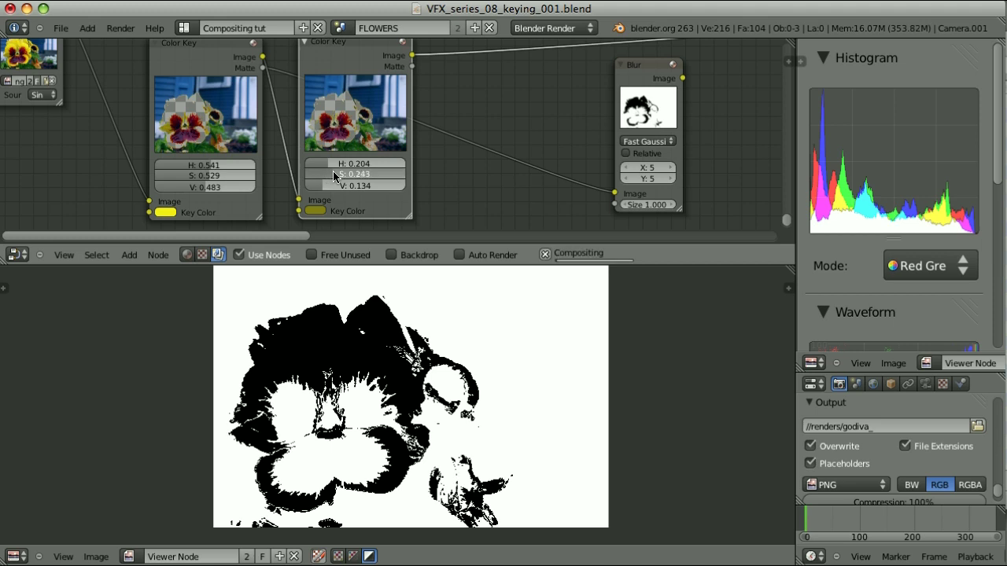
{"action": "left_click_drag", "start_coordinate": [333, 173], "coordinate": [327, 174]}
{"action": "left_click", "coordinate": [338, 556]}
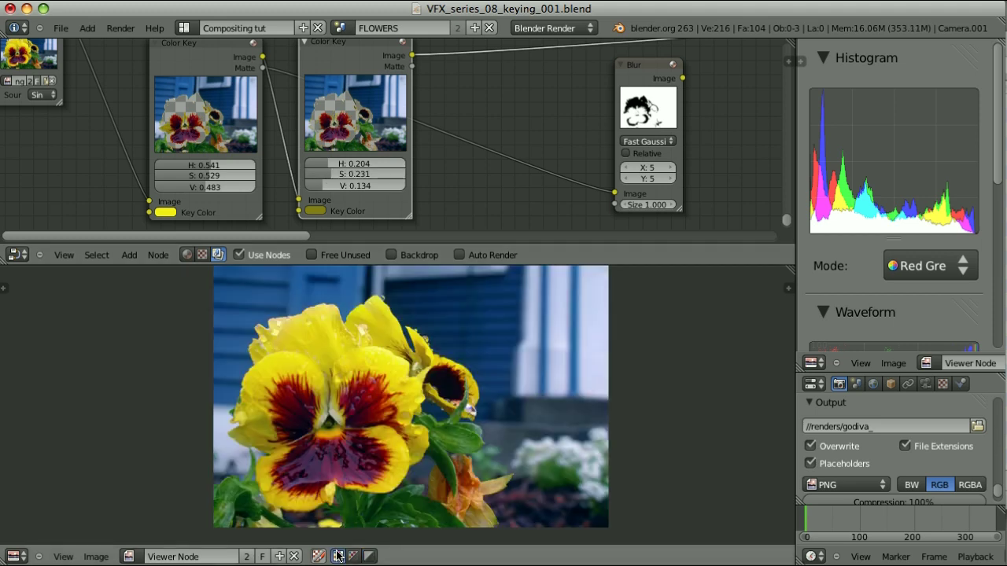
{"action": "left_click", "coordinate": [369, 556]}
{"action": "left_click_drag", "start_coordinate": [323, 163], "coordinate": [325, 161]}
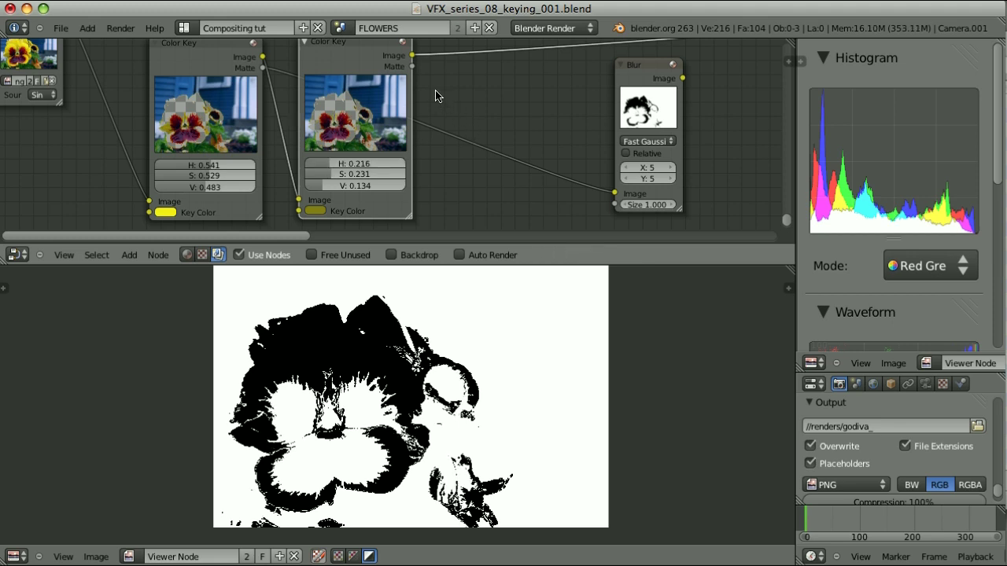
{"action": "left_click_drag", "start_coordinate": [412, 67], "coordinate": [614, 194]}
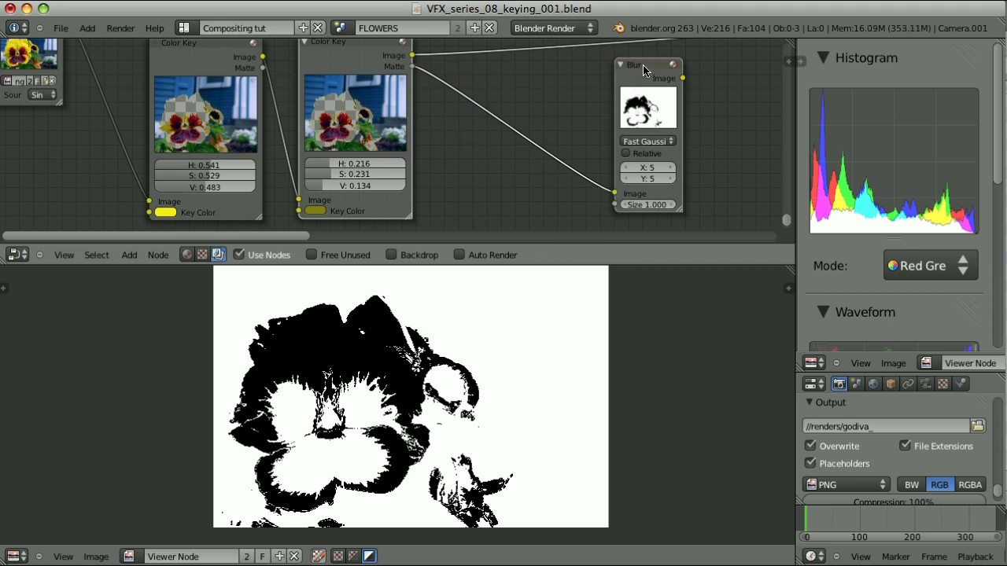
Show the Blur output as an alpha matte in the viewer and move Blur beside the Color Keys
{"action": "left_click", "coordinate": [645, 74], "text": "ctrl+shift"}
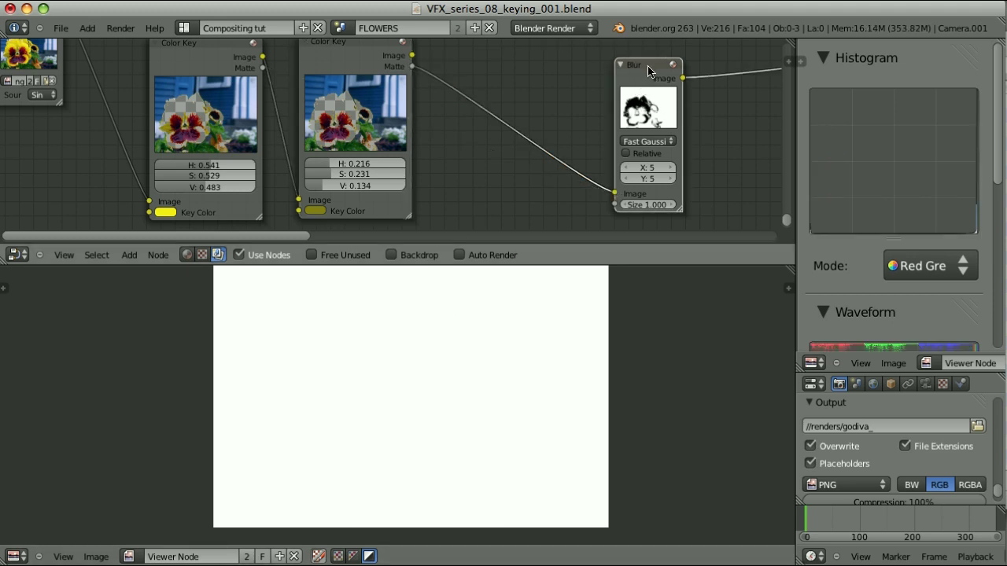
{"action": "left_click", "coordinate": [337, 556]}
{"action": "scroll", "coordinate": [474, 159], "scroll_direction": "down", "scroll_amount": 2}
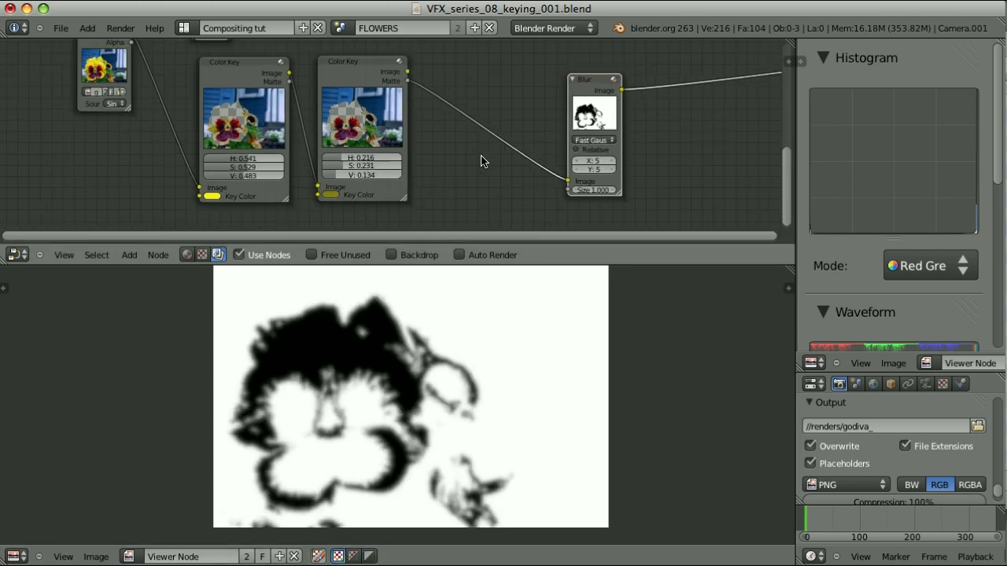
{"action": "scroll", "coordinate": [478, 161], "scroll_direction": "down", "scroll_amount": 1}
{"action": "left_click_drag", "start_coordinate": [565, 102], "coordinate": [438, 78]}
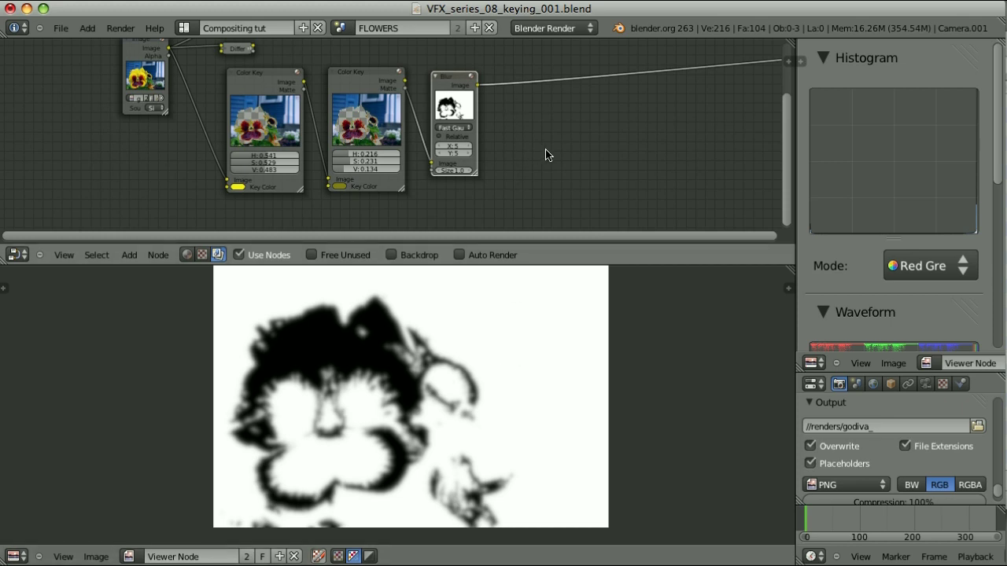
{"action": "left_click_drag", "start_coordinate": [213, 90], "coordinate": [598, 190]}
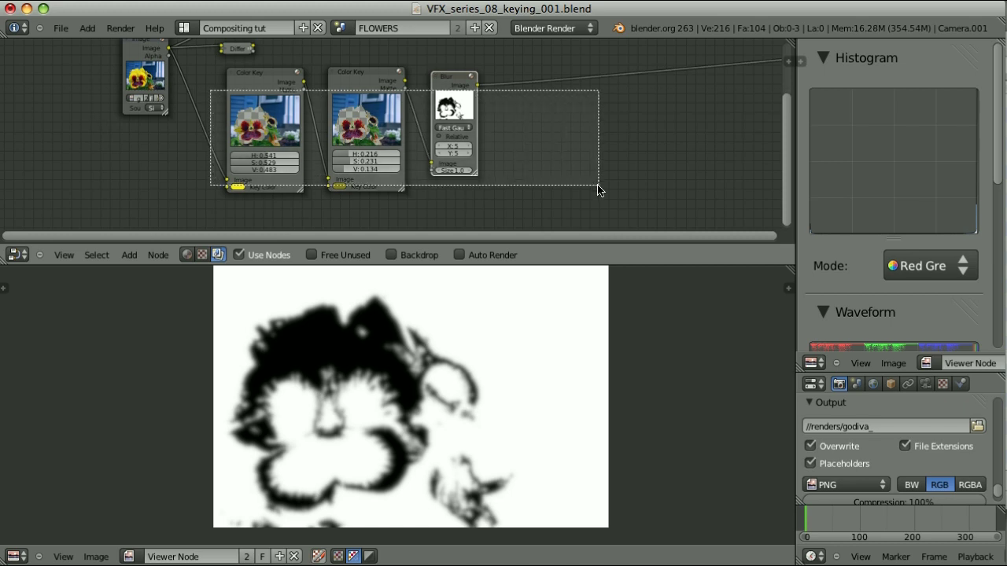
Collapse the selected Color Key and Blur nodes and scale them closer together
{"action": "key", "text": "h"}
{"action": "key", "text": "s"}
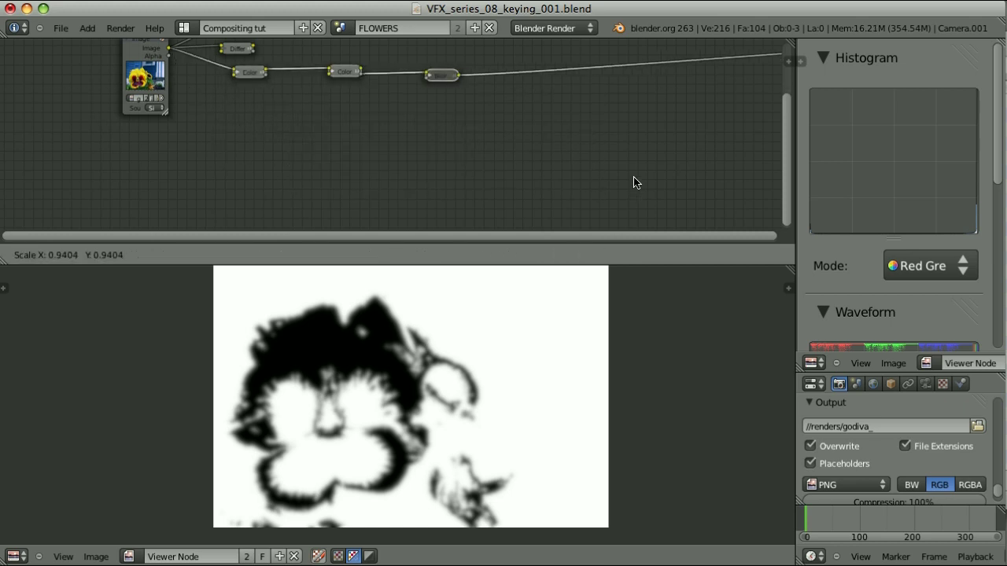
{"action": "left_click", "coordinate": [367, 119]}
{"action": "middle_click_drag", "start_coordinate": [367, 119], "coordinate": [394, 209]}
Delete the leftover Difference matte nodes and move the collapsed keying chain up and left
{"action": "key", "text": "a"}
{"action": "key", "text": "b"}
{"action": "left_click_drag", "start_coordinate": [245, 168], "coordinate": [337, 60]}
{"action": "key", "text": "x"}
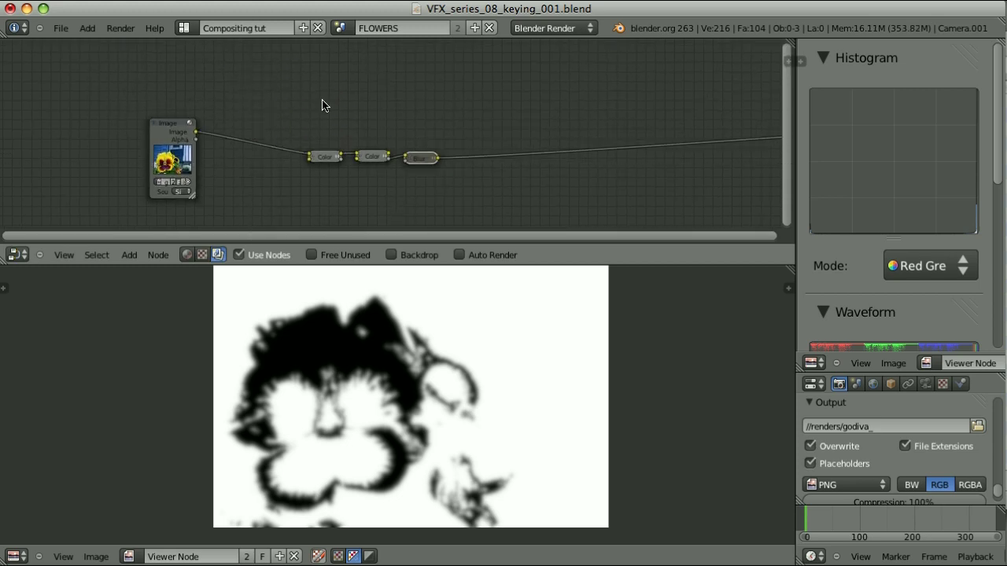
{"action": "left_click_drag", "start_coordinate": [311, 109], "coordinate": [399, 188]}
{"action": "key", "text": "g"}
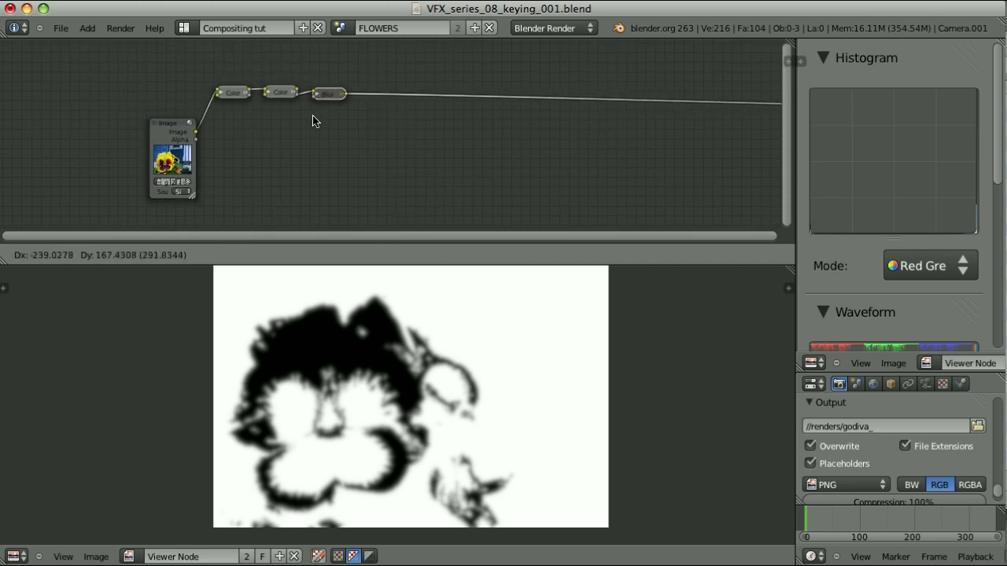
{"action": "left_click", "coordinate": [326, 118]}
Add a Mix node fed by the flower image, shown in the viewer, with the Blur output as Fac
{"action": "key", "text": "shift+a"}
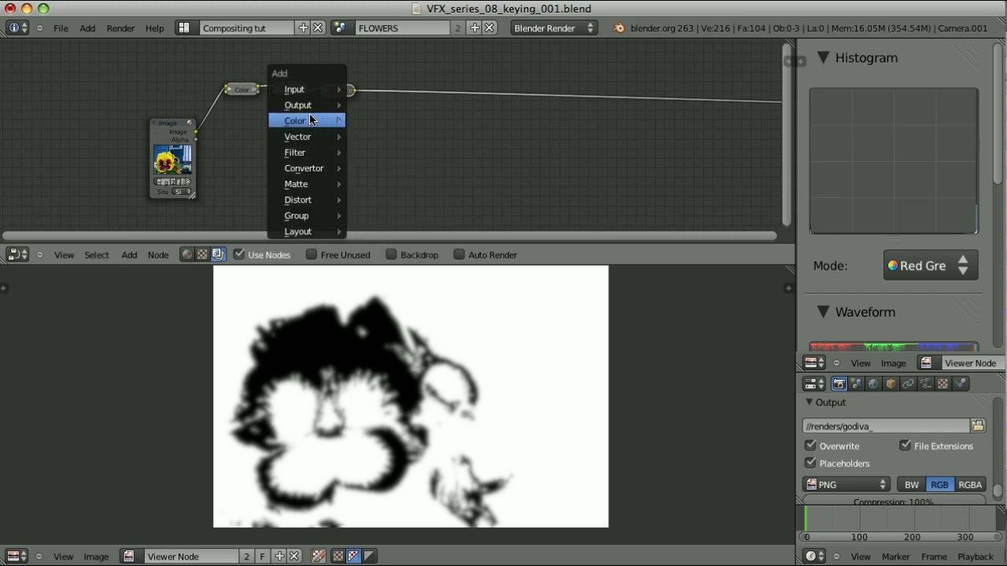
{"action": "left_click", "coordinate": [381, 135]}
{"action": "left_click", "coordinate": [418, 143]}
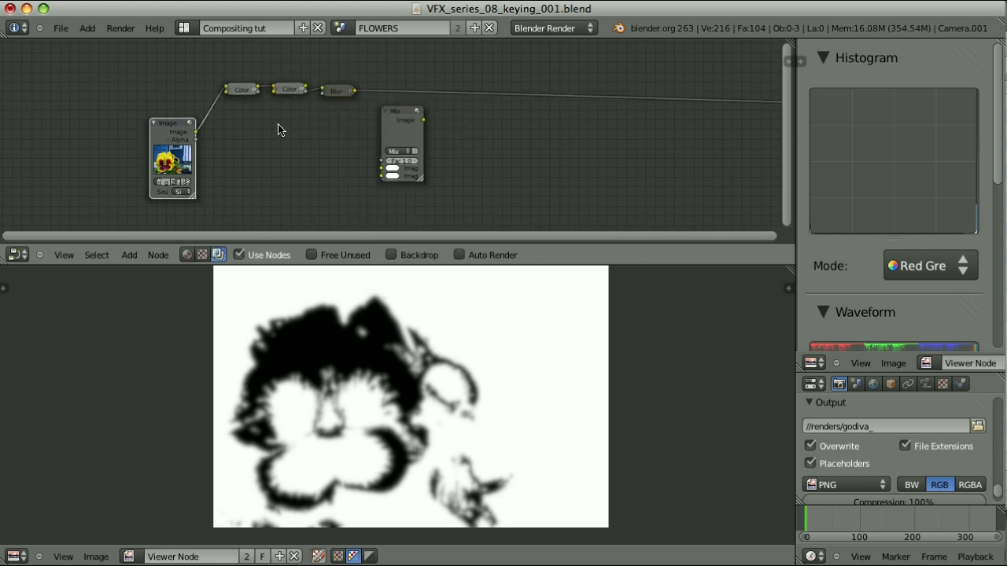
{"action": "right_click", "coordinate": [394, 121]}
{"action": "key", "text": "f"}
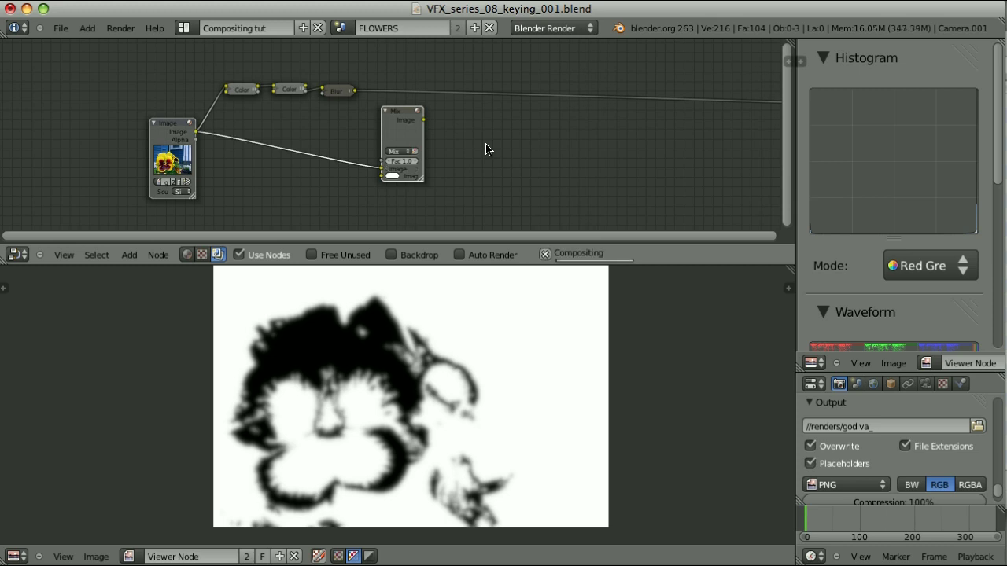
{"action": "scroll", "coordinate": [483, 161], "scroll_direction": "up", "scroll_amount": 2}
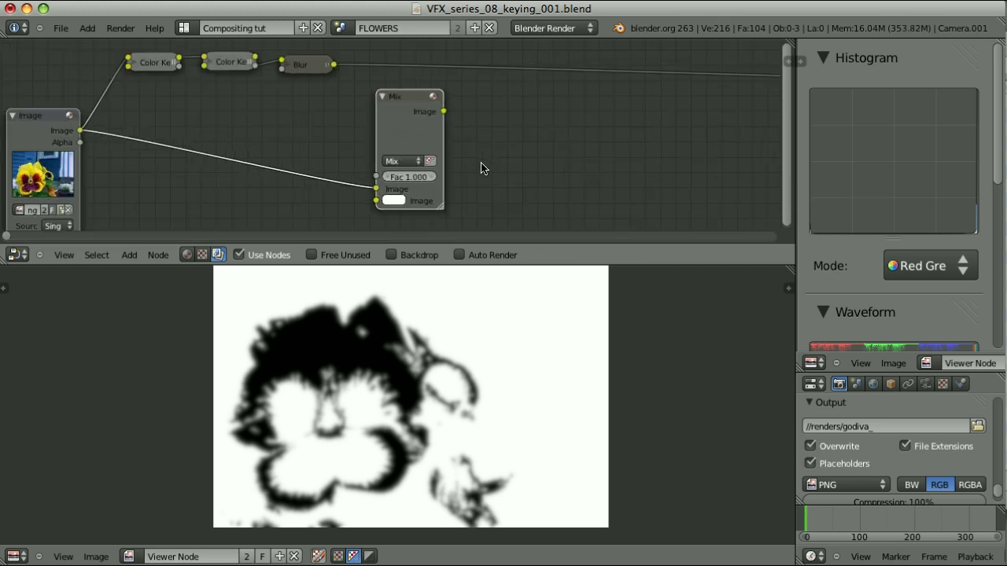
{"action": "left_click", "coordinate": [413, 111], "text": "ctrl+shift"}
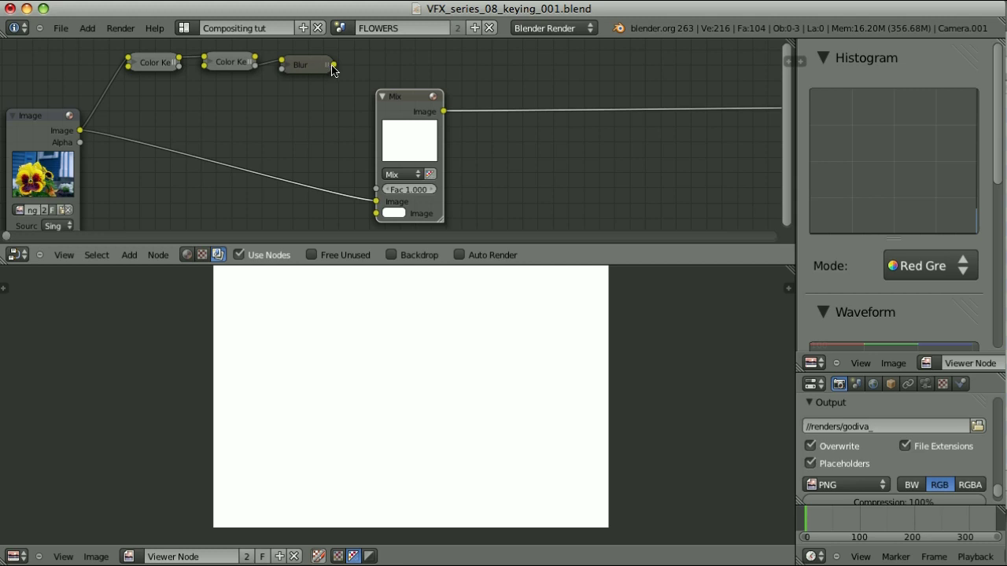
{"action": "left_click_drag", "start_coordinate": [333, 66], "coordinate": [376, 190]}
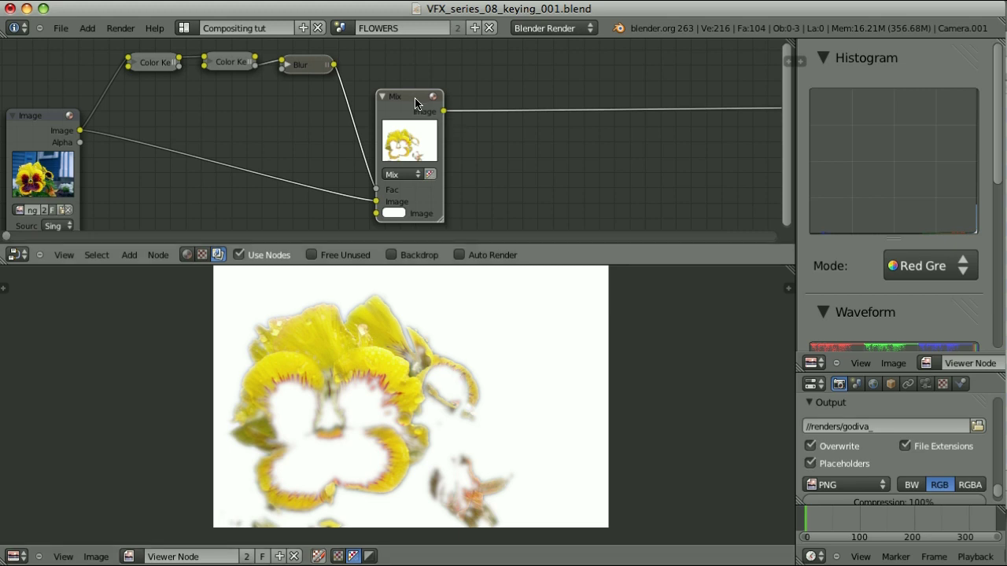
Move the Mix node right, then try an Invert node on the Blur–Mix link and remove it
{"action": "left_click_drag", "start_coordinate": [409, 101], "coordinate": [514, 107]}
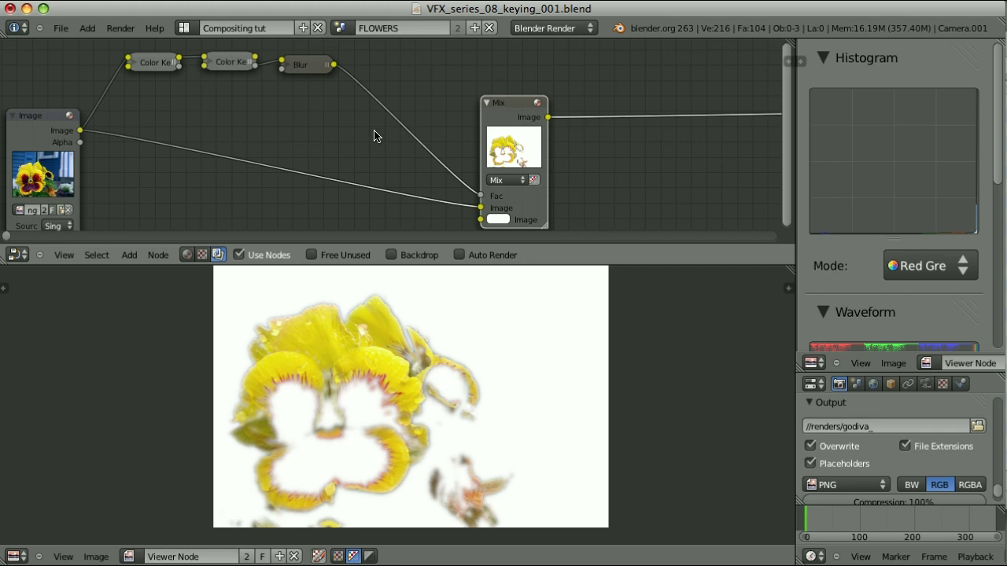
{"action": "key", "text": "shift+a"}
{"action": "left_click", "coordinate": [442, 210]}
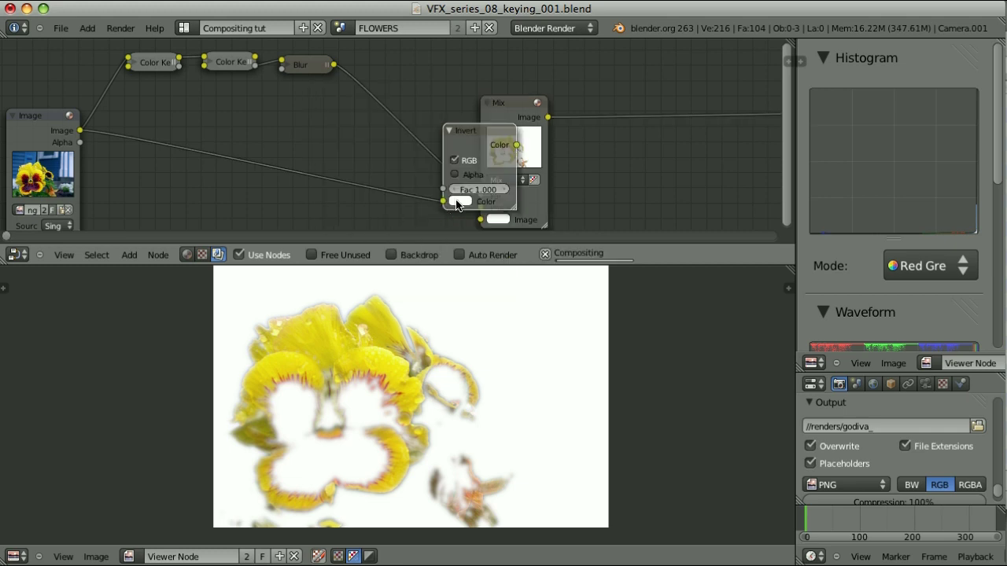
{"action": "left_click", "coordinate": [384, 74]}
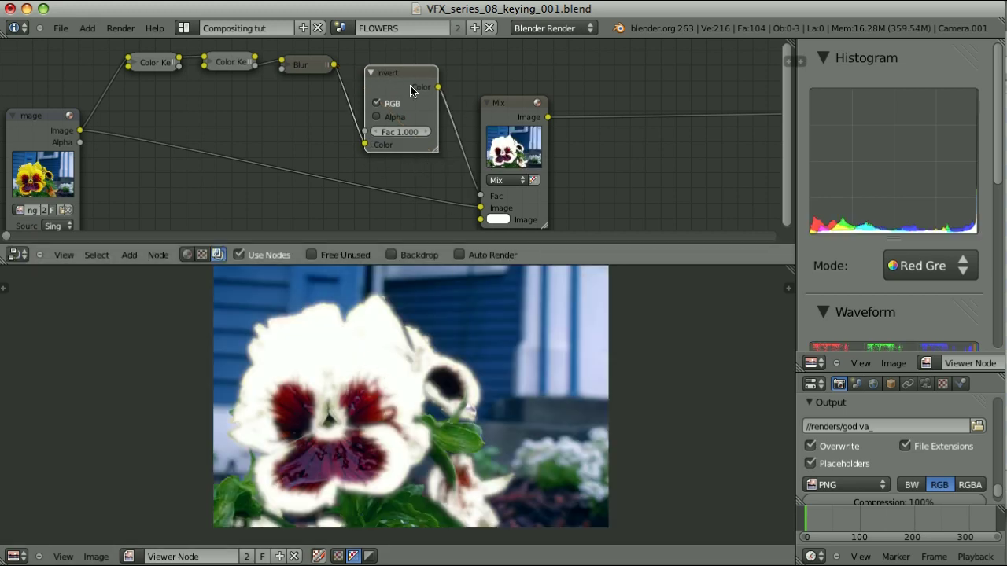
{"action": "key", "text": "ctrl+x"}
Try a reversed ColorRamp on the Blur–Mix link, then delete it
{"action": "key", "text": "shift+a"}
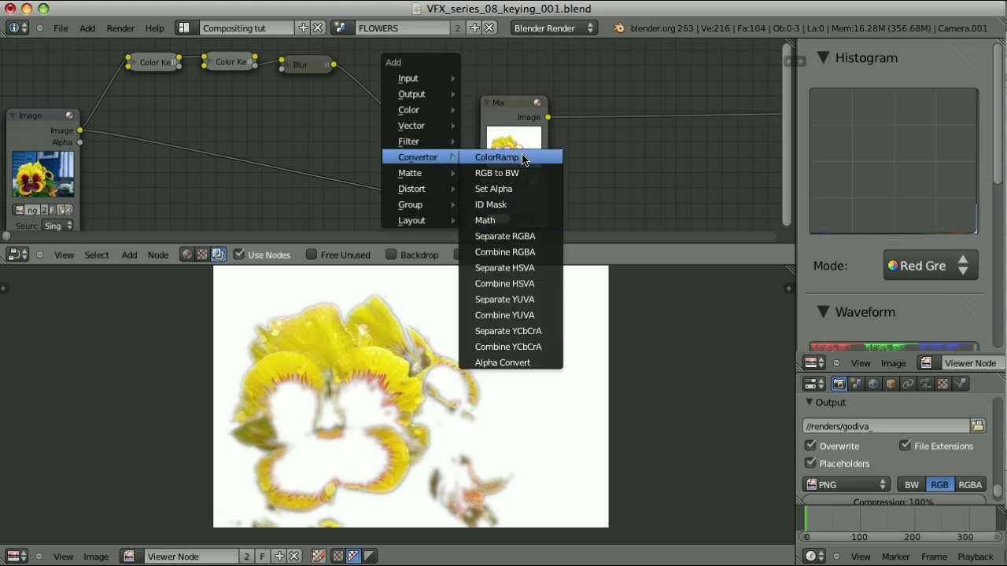
{"action": "left_click", "coordinate": [503, 157]}
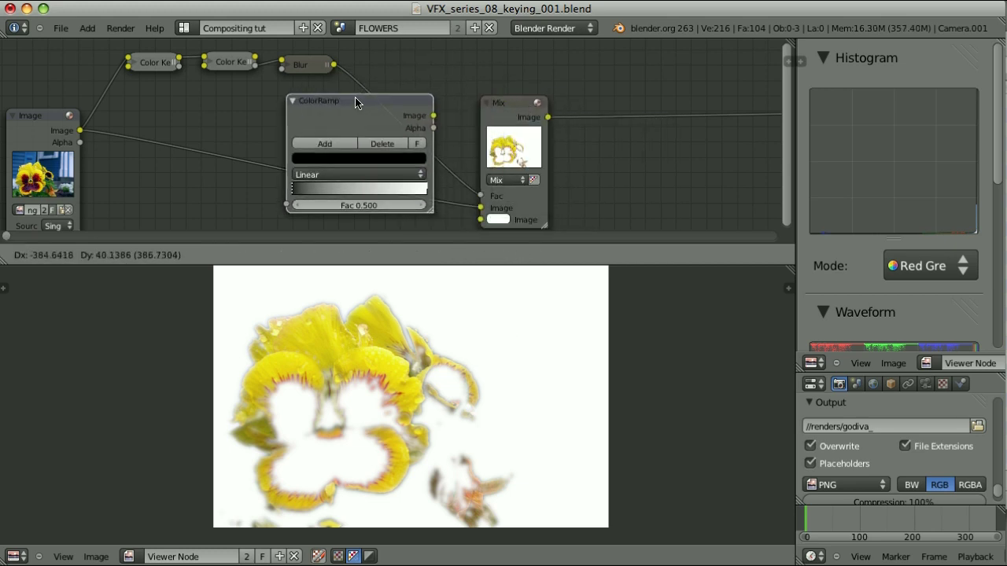
{"action": "left_click", "coordinate": [519, 100]}
{"action": "left_click", "coordinate": [519, 97]}
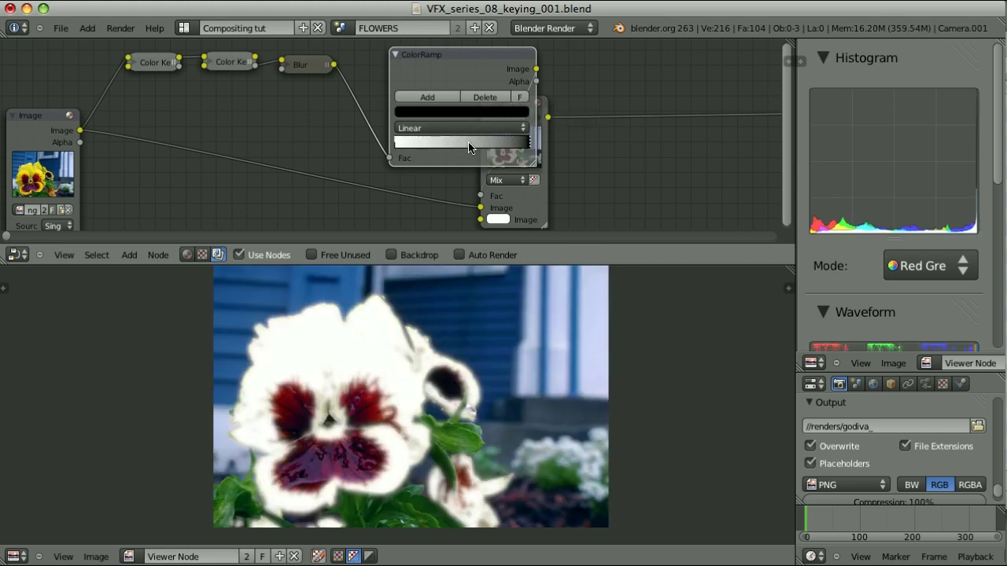
{"action": "left_click_drag", "start_coordinate": [432, 72], "coordinate": [359, 112]}
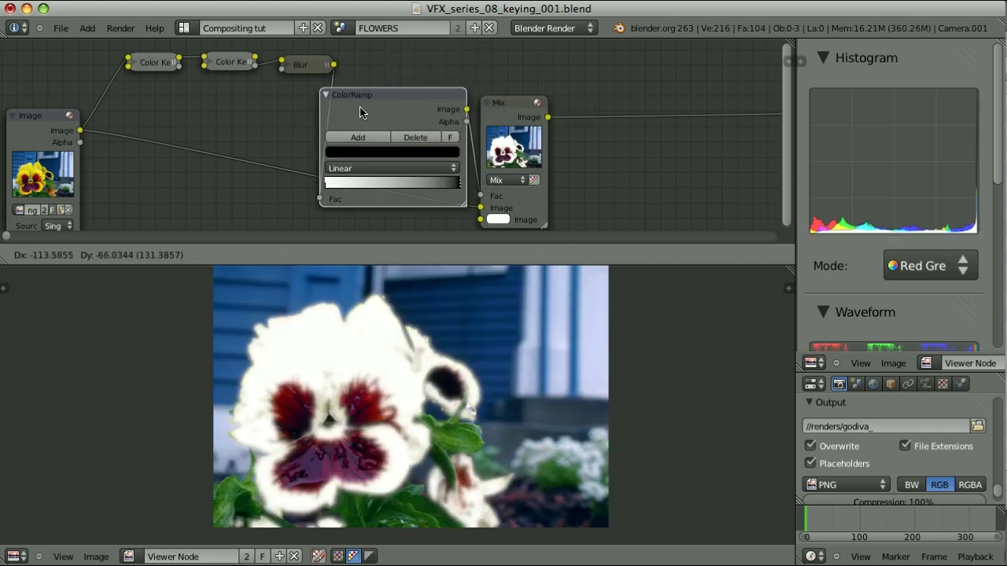
{"action": "key", "text": "x"}
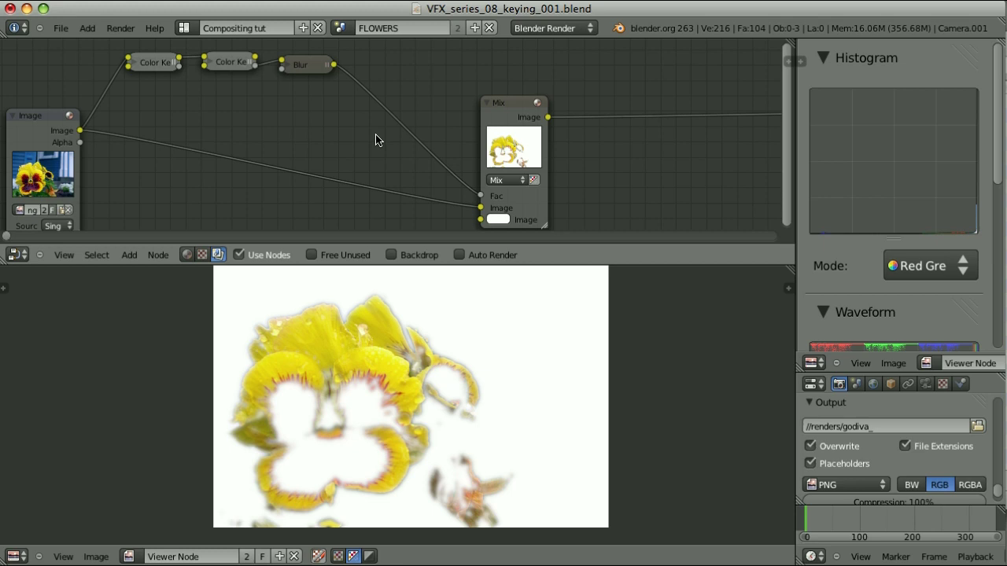
{"action": "key", "text": "shift+a"}
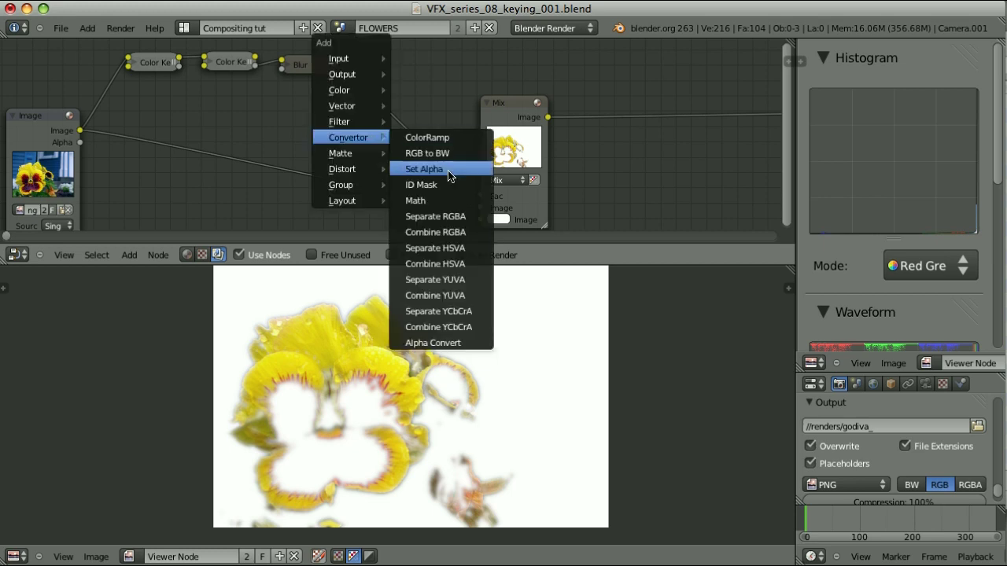
Try a Math Subtract node (first value 1) feeding the Mix factor, then delete it
{"action": "left_click", "coordinate": [421, 197]}
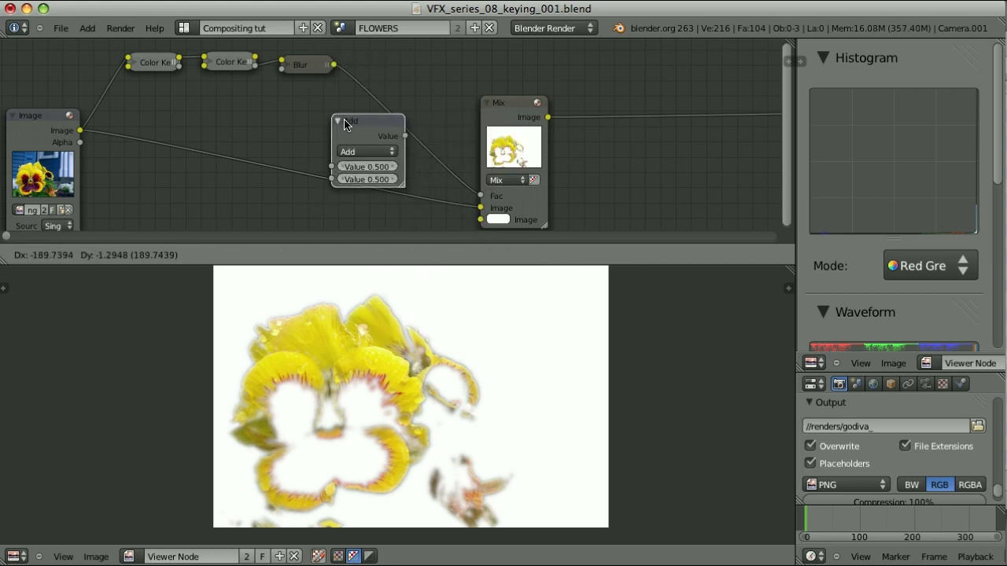
{"action": "left_click", "coordinate": [414, 55]}
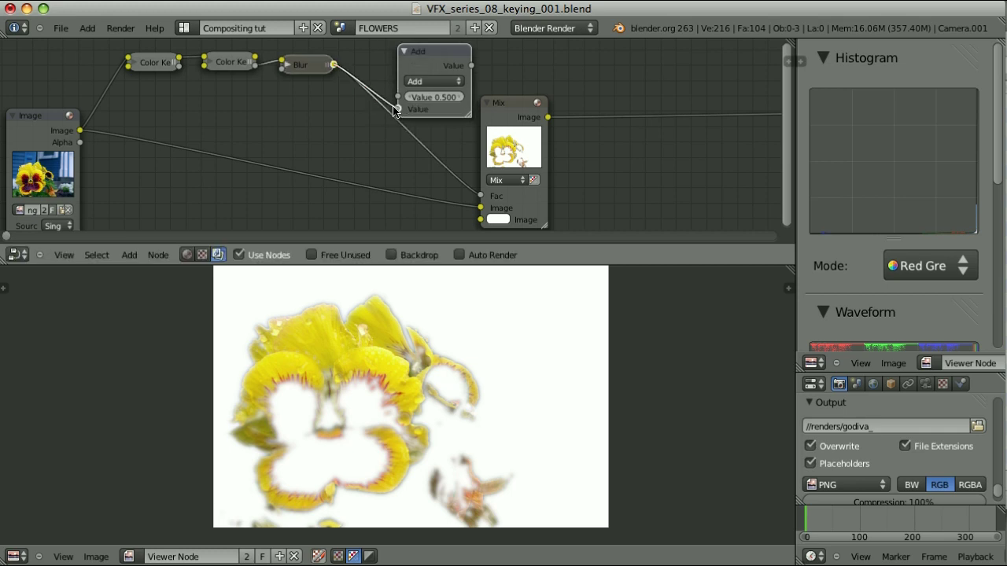
{"action": "left_click_drag", "start_coordinate": [406, 87], "coordinate": [365, 120]}
{"action": "left_click", "coordinate": [387, 134]}
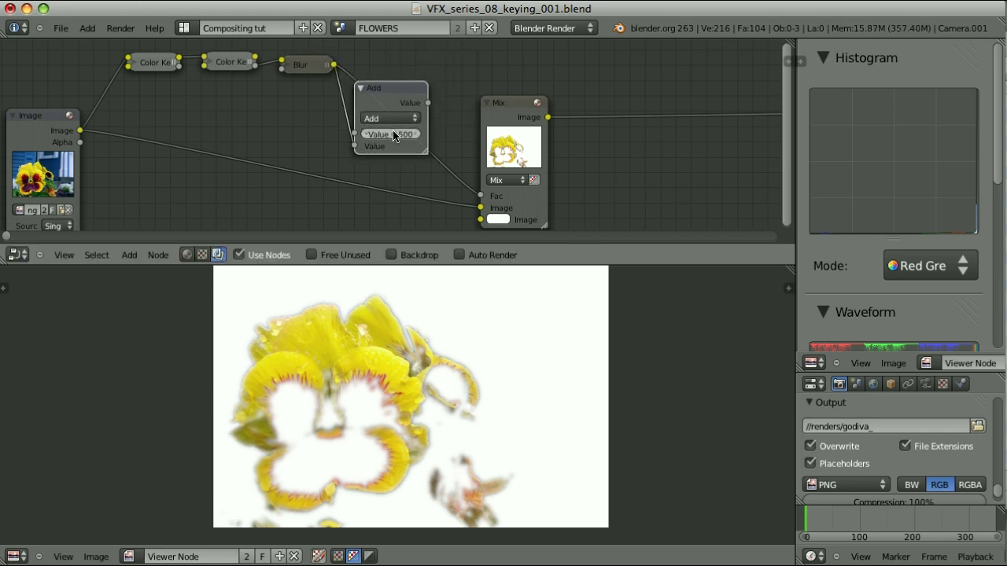
{"action": "type", "text": "1"}
{"action": "key", "text": "Return"}
{"action": "left_click", "coordinate": [388, 118]}
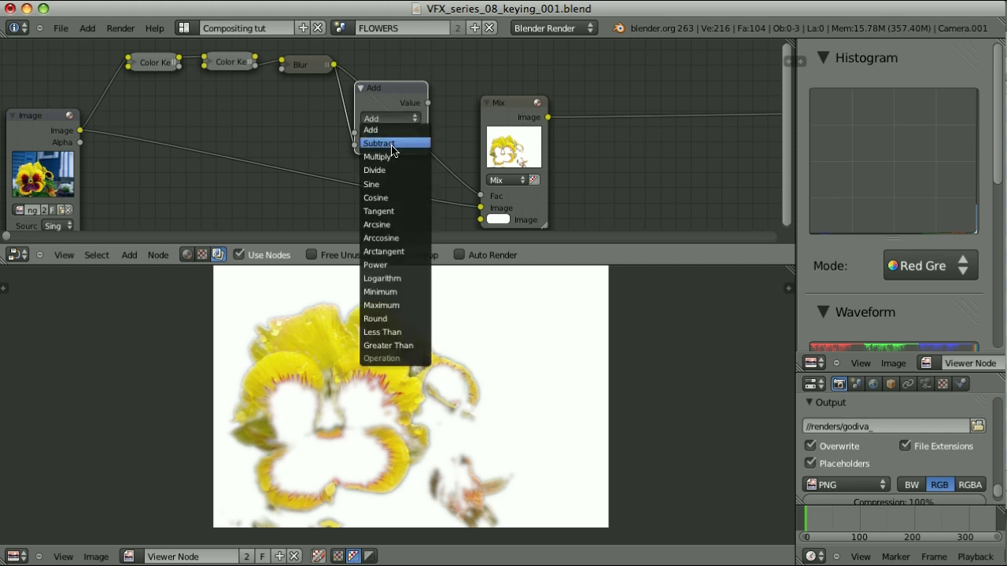
{"action": "left_click", "coordinate": [398, 141]}
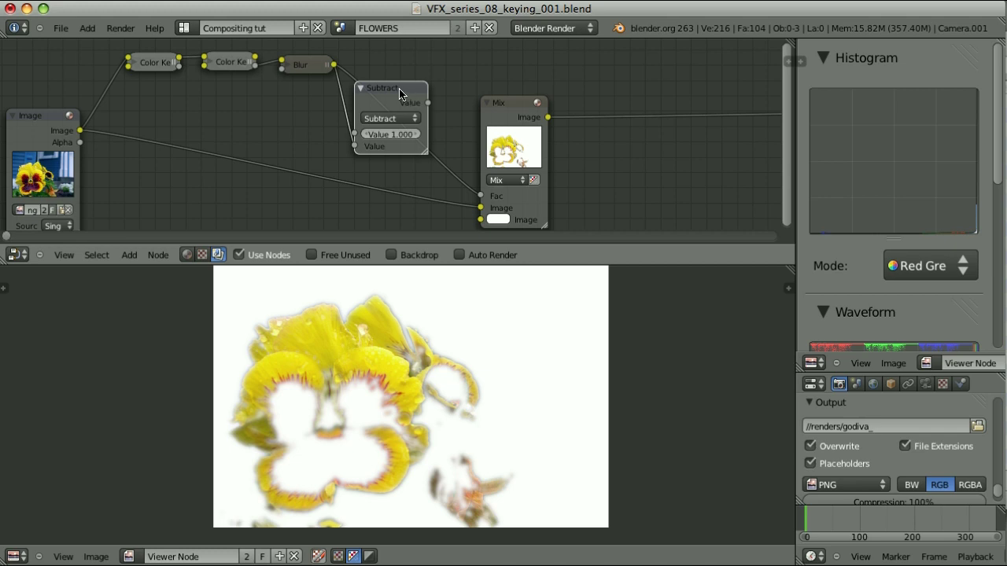
{"action": "left_click_drag", "start_coordinate": [427, 103], "coordinate": [480, 195]}
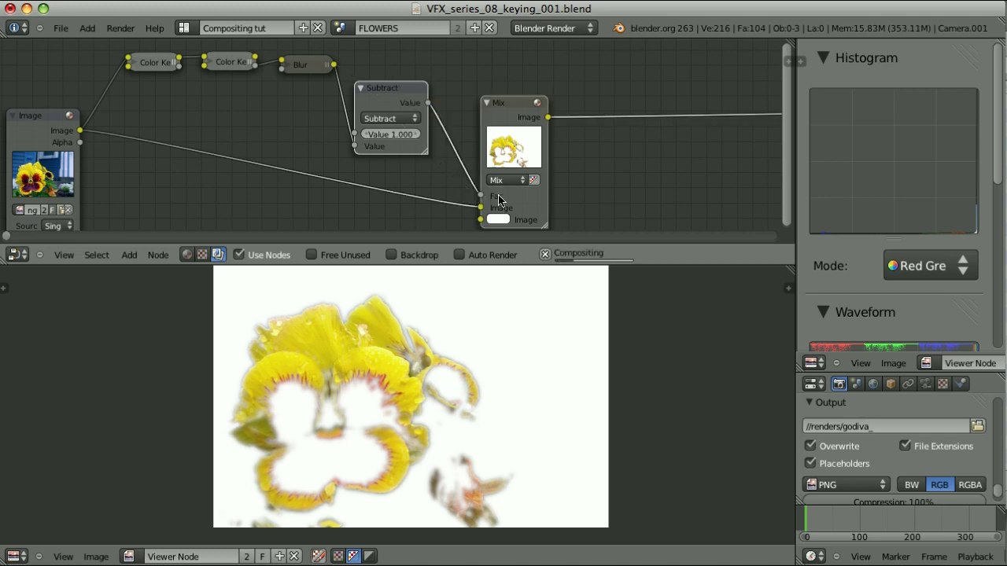
{"action": "key", "text": "ctrl+x"}
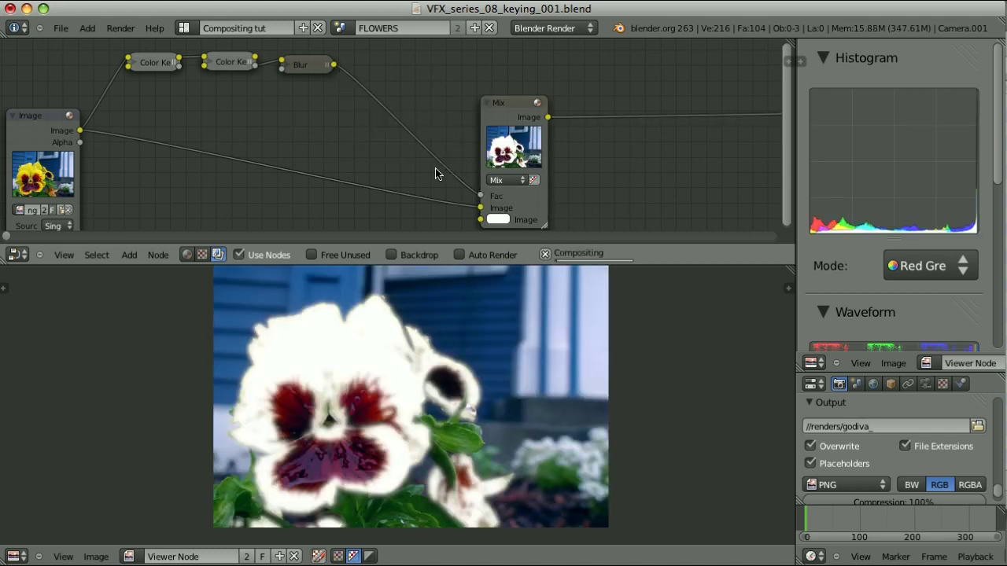
Insert an RGB Curves node with an inverted curve on the Blur–Mix link, then delete it
{"action": "key", "text": "shift+a"}
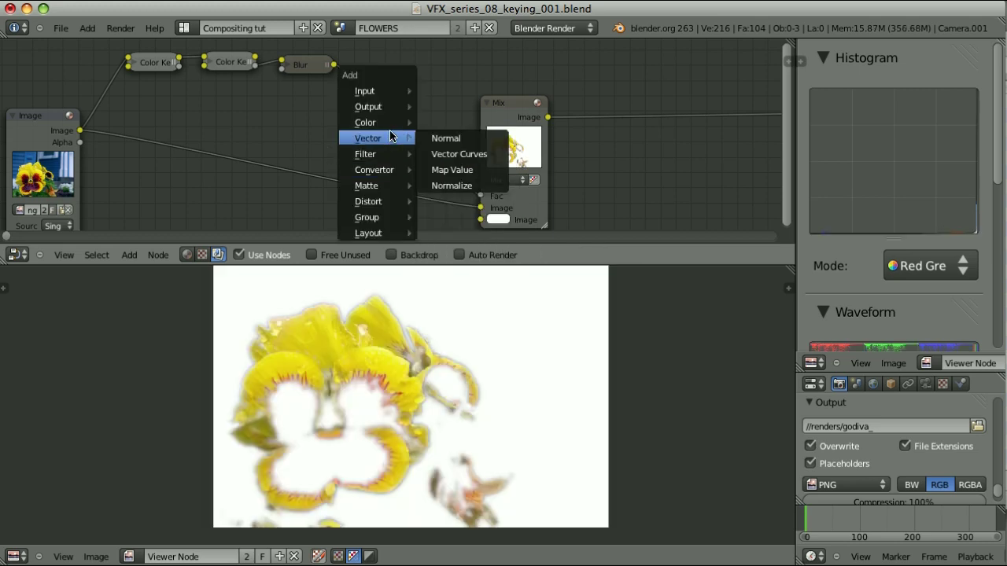
{"action": "left_click", "coordinate": [473, 130]}
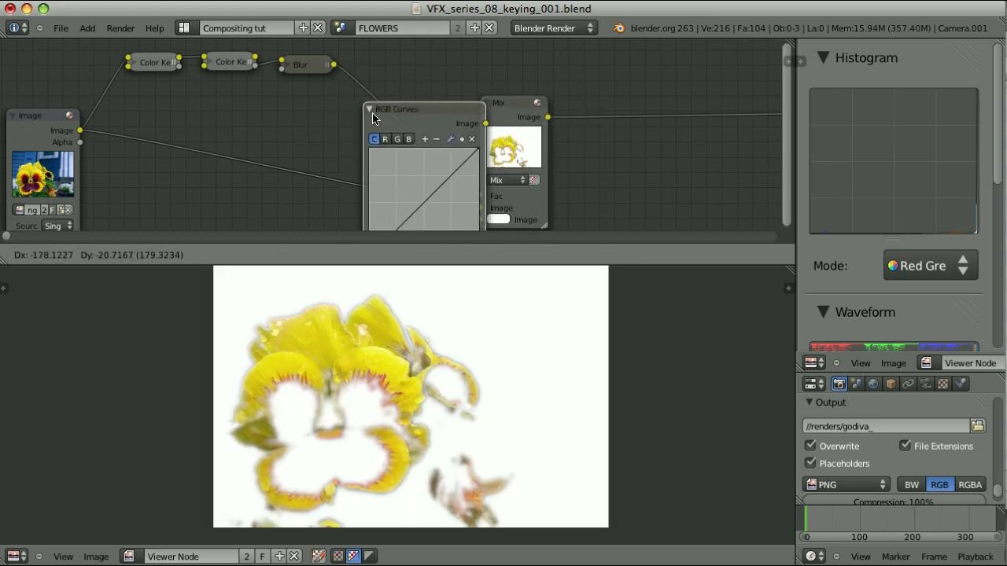
{"action": "left_click", "coordinate": [403, 32]}
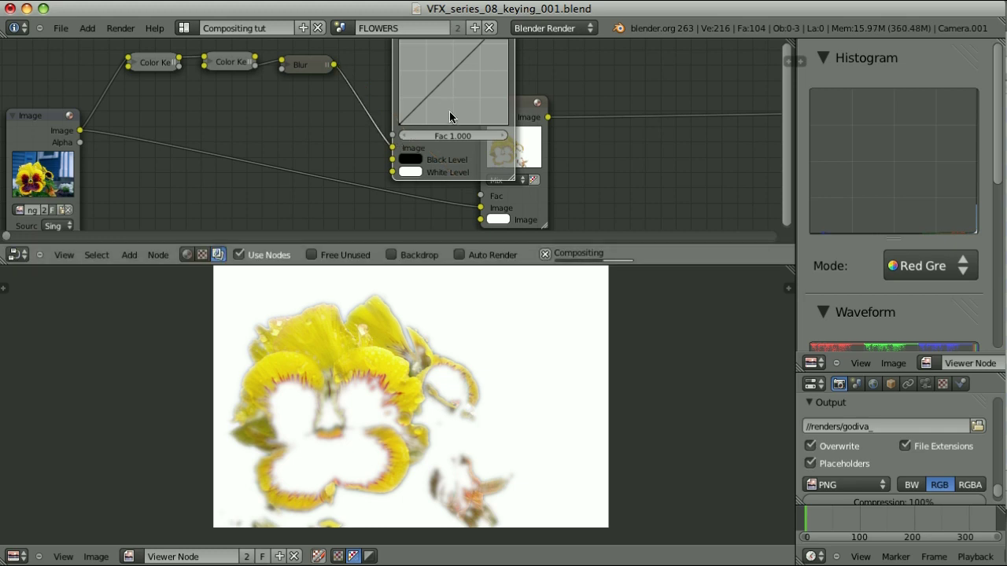
{"action": "left_click_drag", "start_coordinate": [492, 79], "coordinate": [416, 155]}
{"action": "left_click", "coordinate": [417, 153]}
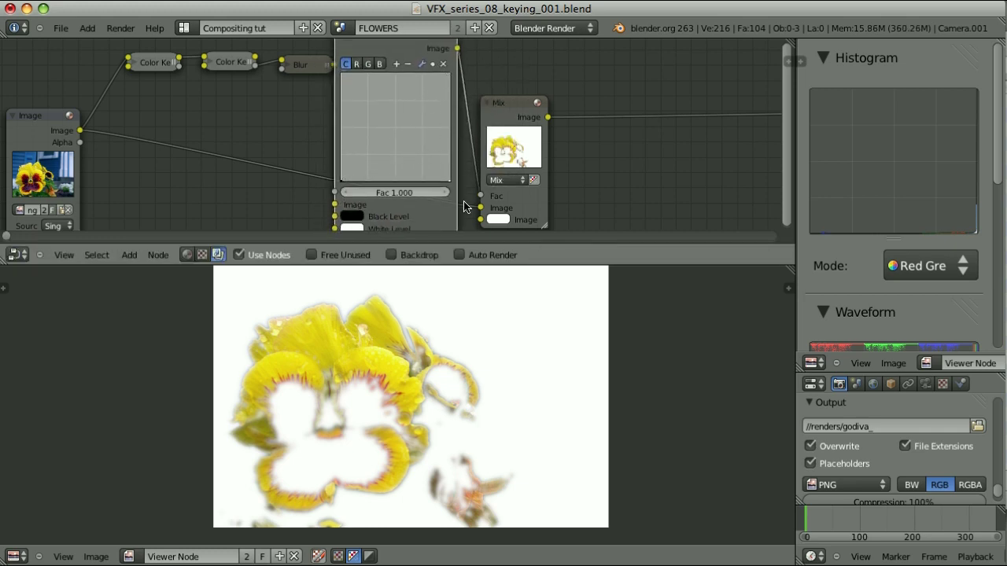
{"action": "left_click_drag", "start_coordinate": [342, 182], "coordinate": [341, 76]}
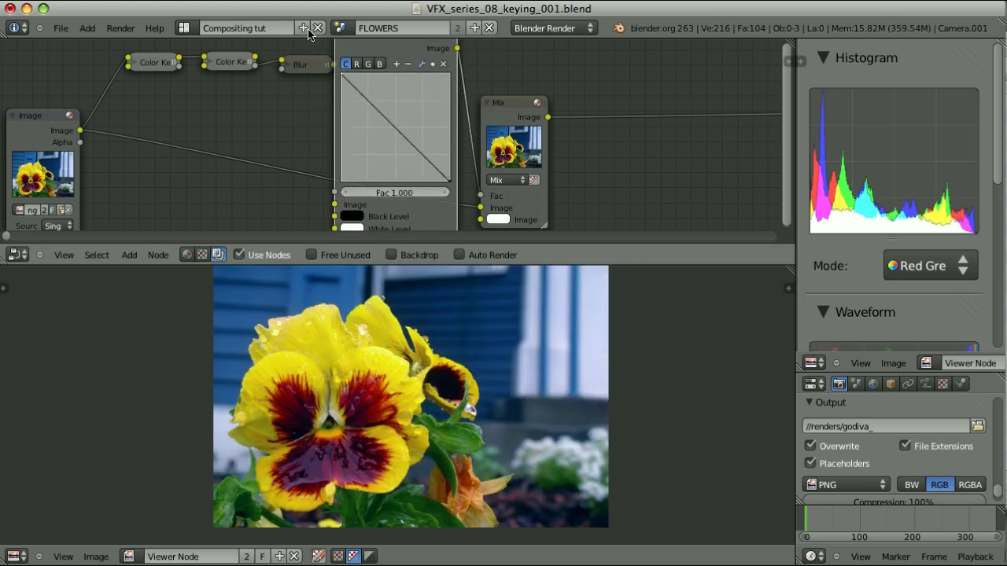
{"action": "key", "text": "ctrl+x"}
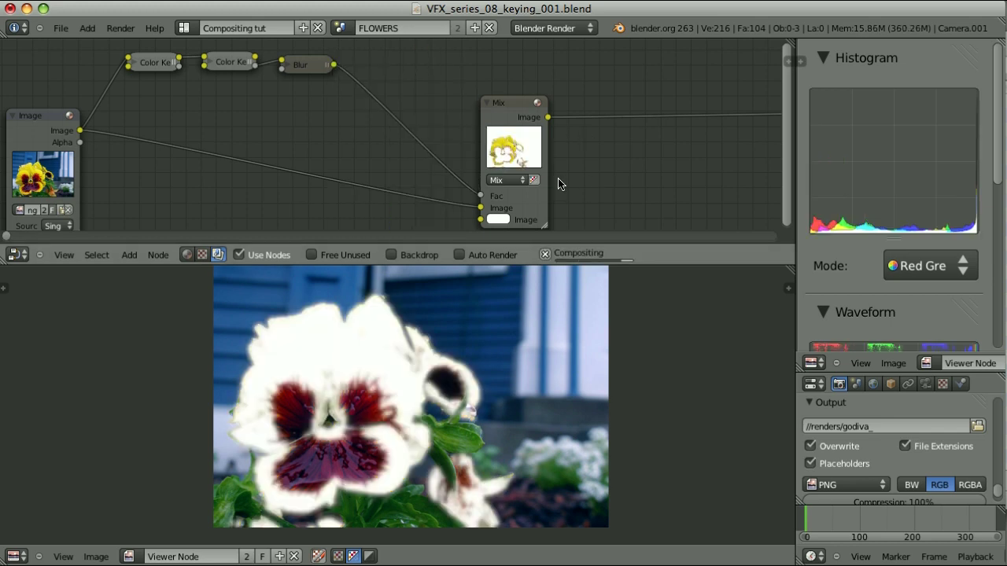
{"action": "key", "text": "shift+a"}
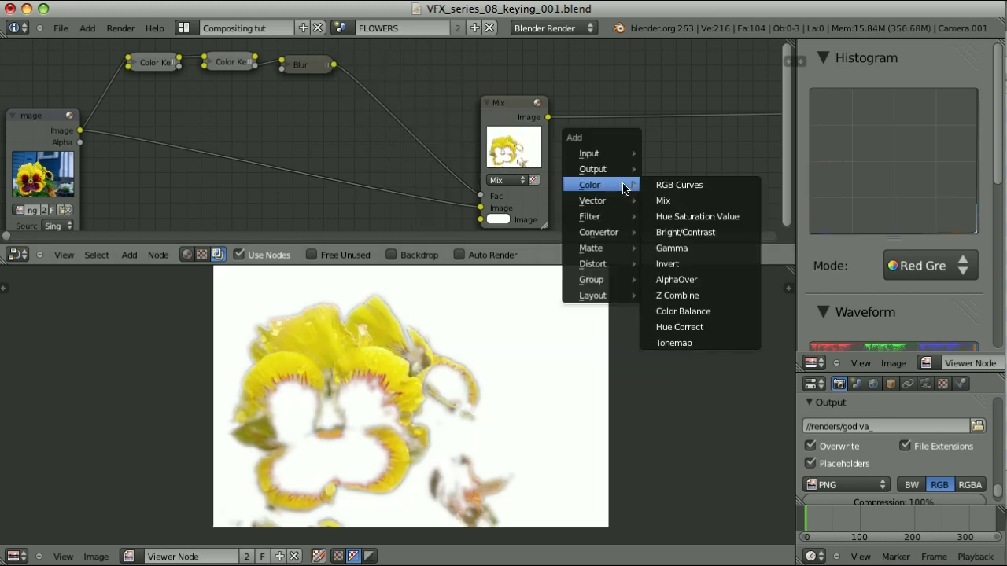
Insert a collapsed Invert node between Blur and the Mix factor
{"action": "left_click", "coordinate": [667, 263]}
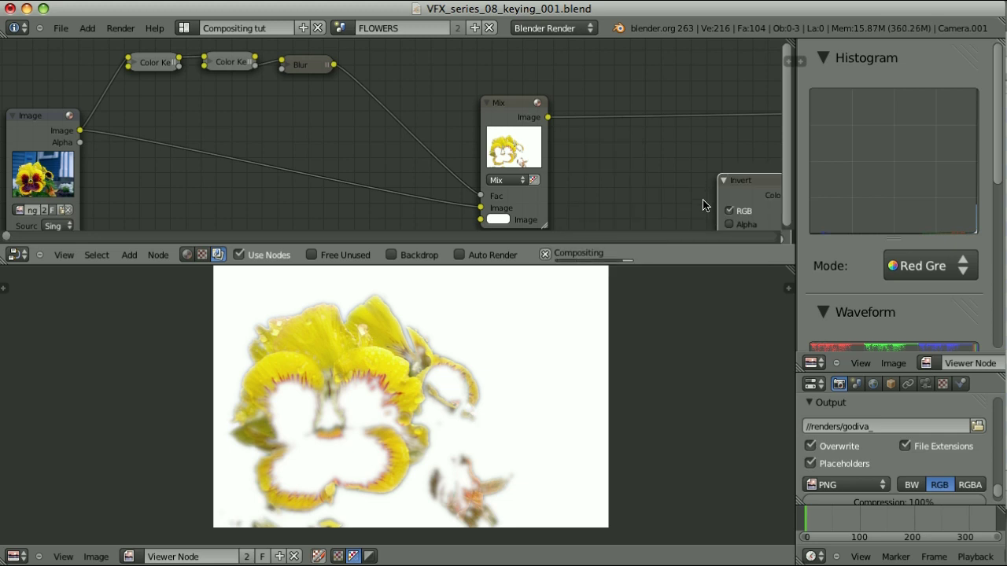
{"action": "left_click", "coordinate": [347, 97]}
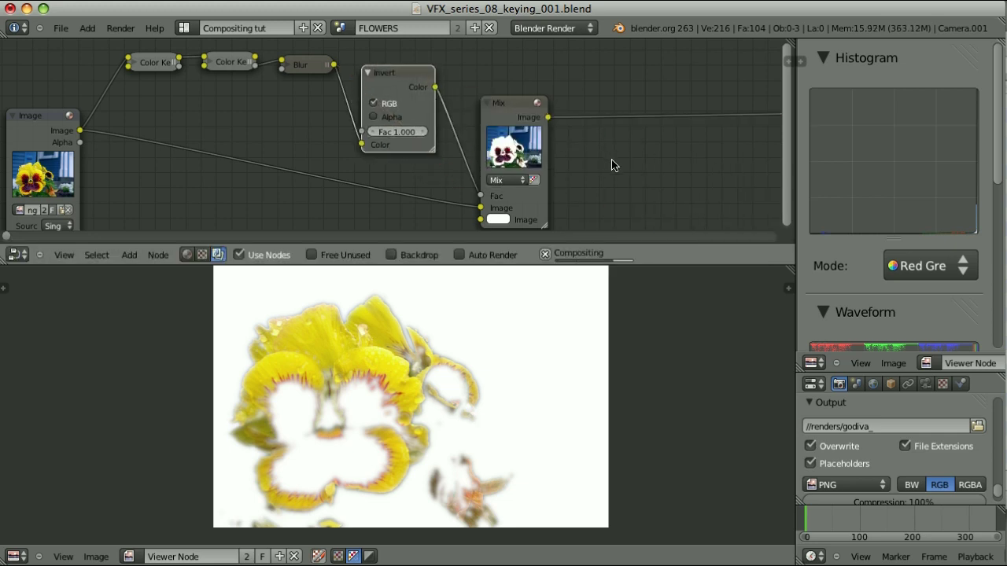
{"action": "key", "text": "h"}
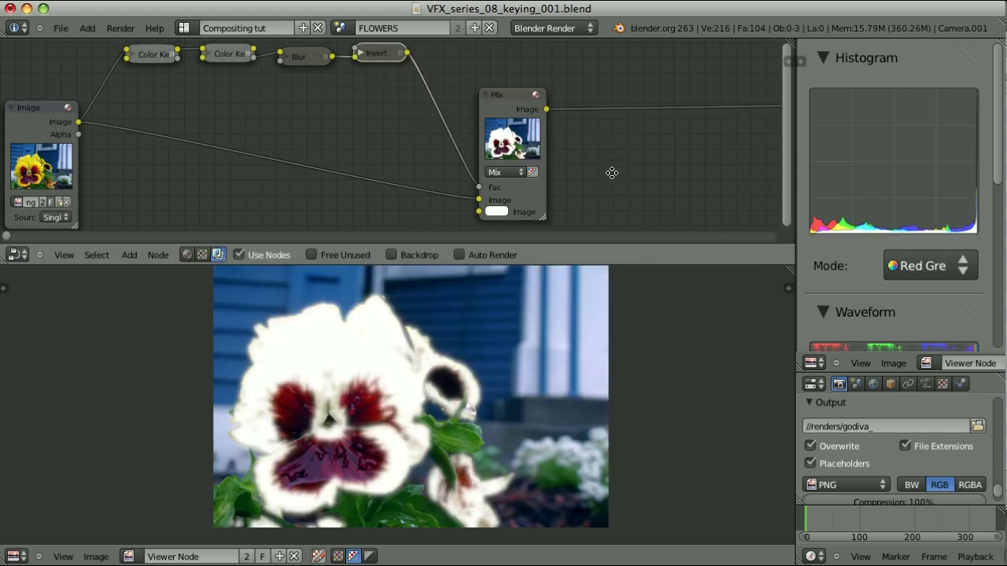
{"action": "middle_click_drag", "start_coordinate": [610, 182], "coordinate": [609, 160]}
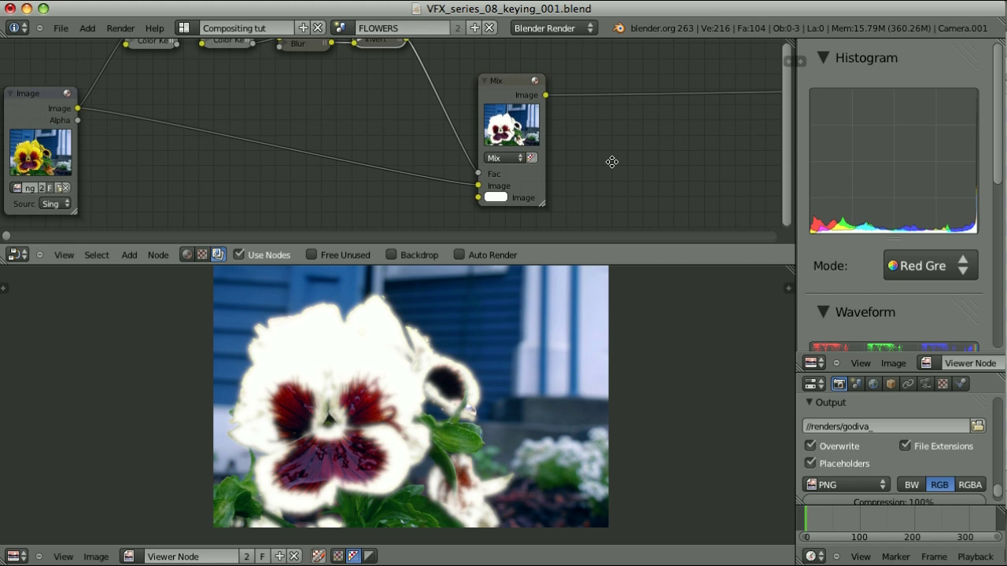
Change the Mix colour from white to green and preview the Invert output
{"action": "left_click", "coordinate": [494, 198]}
{"action": "left_click_drag", "start_coordinate": [518, 236], "coordinate": [490, 227]}
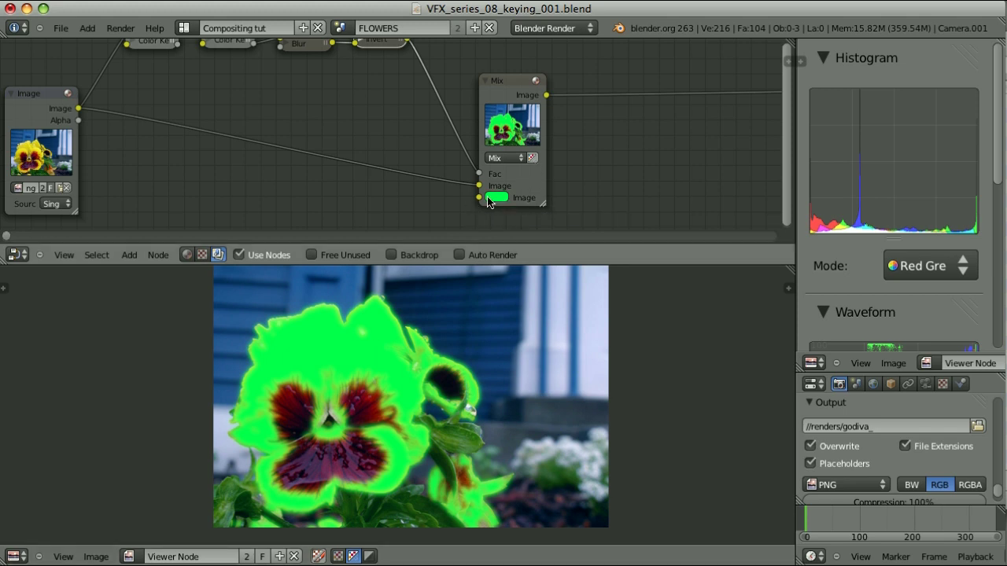
{"action": "middle_click_drag", "start_coordinate": [382, 41], "coordinate": [383, 73]}
{"action": "left_click", "coordinate": [383, 73], "text": "ctrl+shift"}
Lower the Mix factor to 0.690, reconnect Invert to Fac, and preview the inverted matte
{"action": "left_click", "coordinate": [497, 122], "text": "ctrl+shift"}
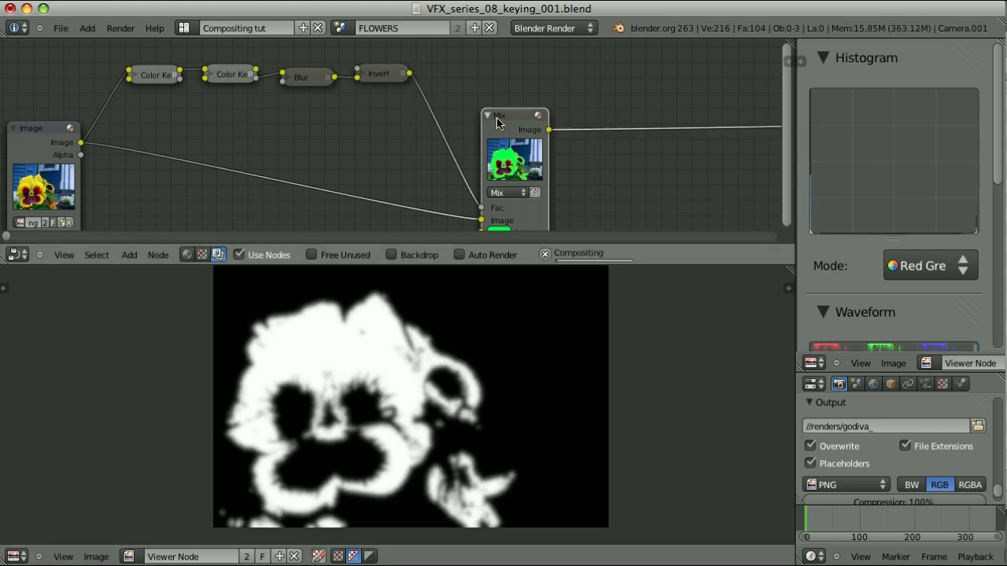
{"action": "middle_click_drag", "start_coordinate": [588, 180], "coordinate": [603, 150]}
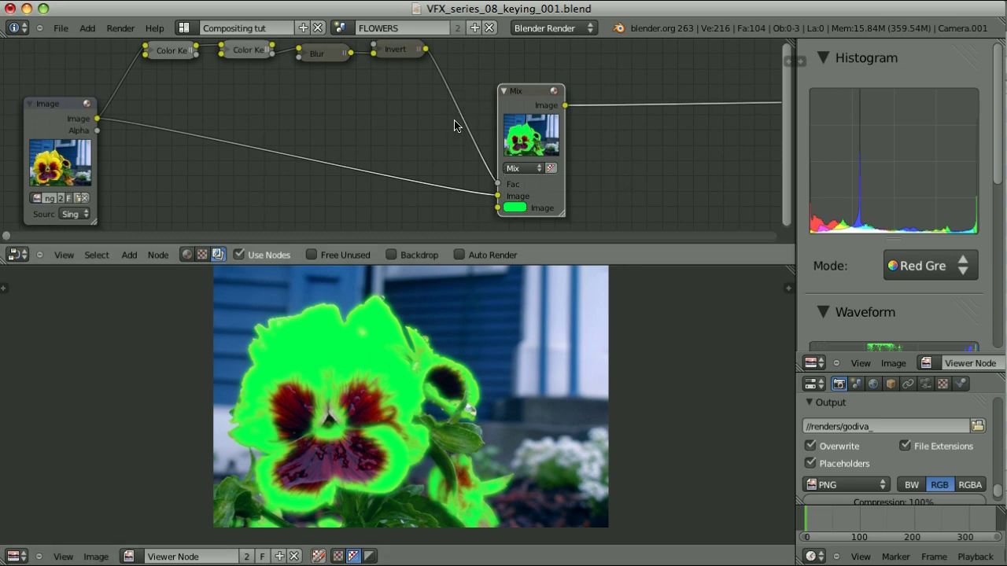
{"action": "left_click_drag", "start_coordinate": [499, 185], "coordinate": [472, 181]}
{"action": "left_click_drag", "start_coordinate": [538, 186], "coordinate": [551, 196]}
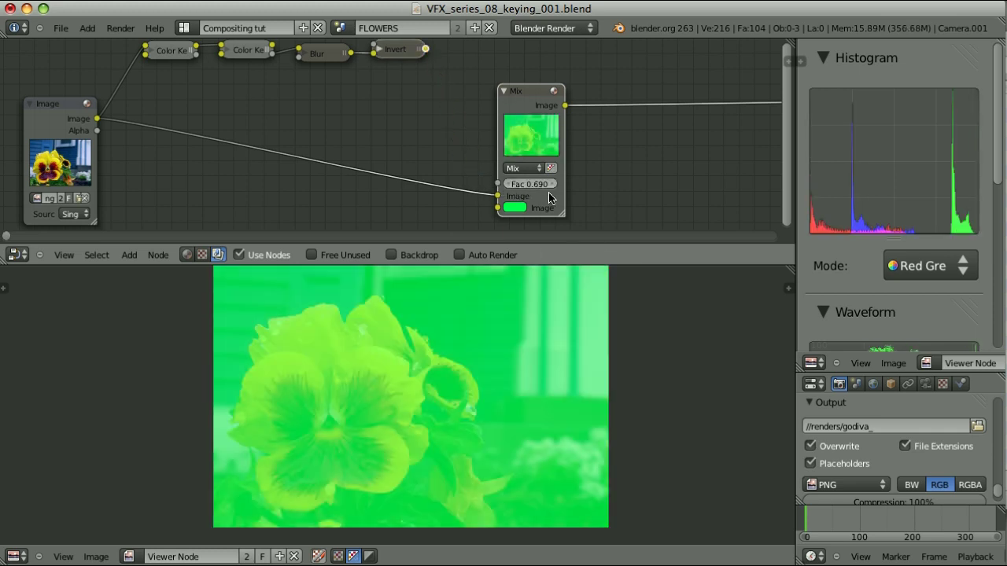
{"action": "mouse_move", "coordinate": [425, 48]}
{"action": "left_mouse_down"}
{"action": "mouse_move", "coordinate": [475, 179]}
{"action": "mouse_move", "coordinate": [497, 184]}
{"action": "left_mouse_up"}
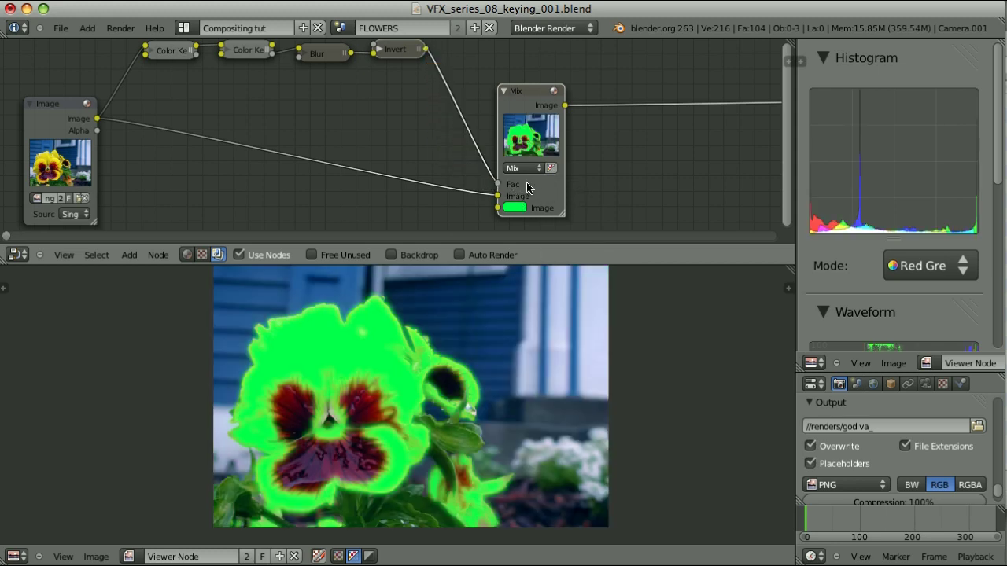
{"action": "left_click", "coordinate": [408, 54], "text": "ctrl+shift"}
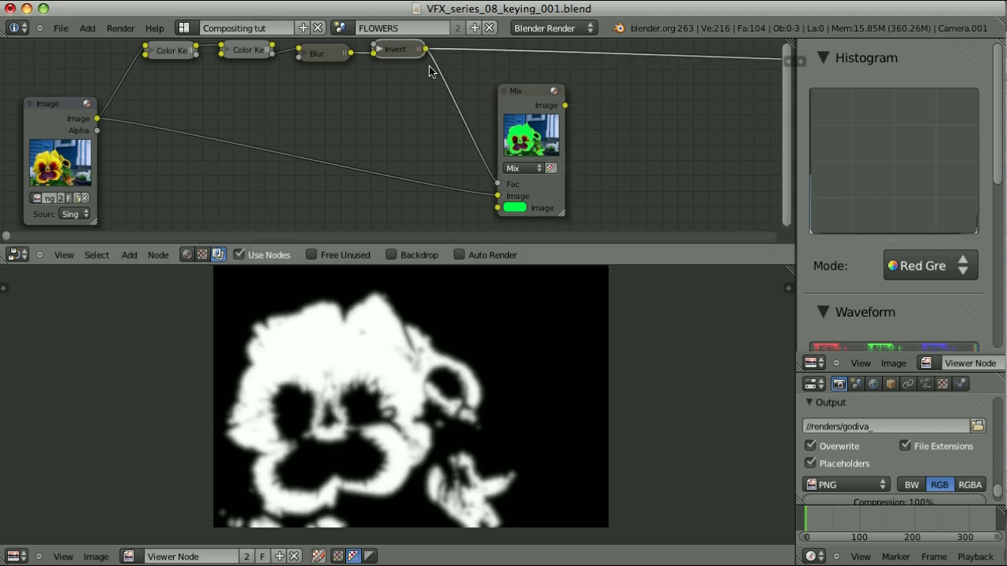
{"action": "left_click_drag", "start_coordinate": [522, 93], "coordinate": [576, 103]}
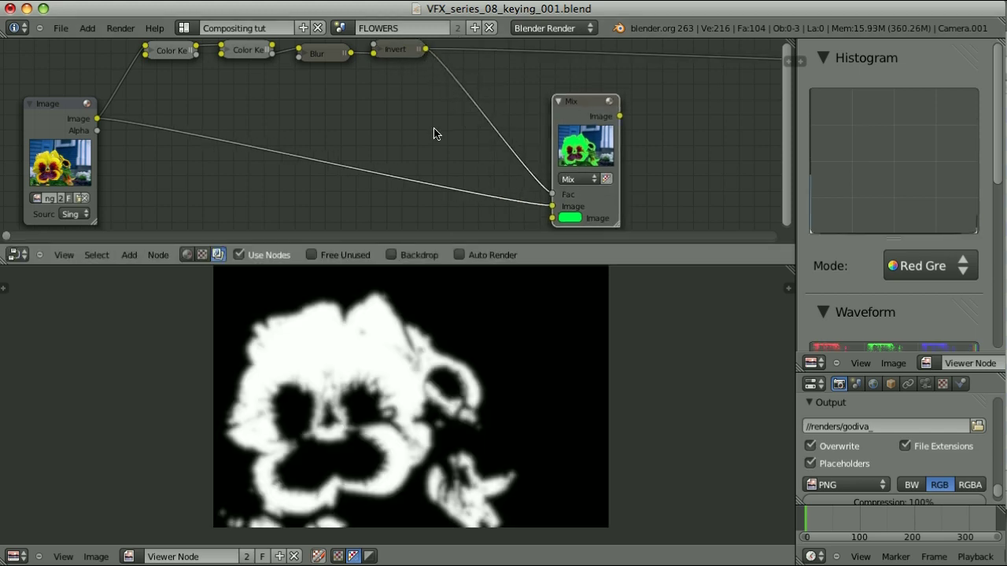
{"action": "key", "text": "shift+a"}
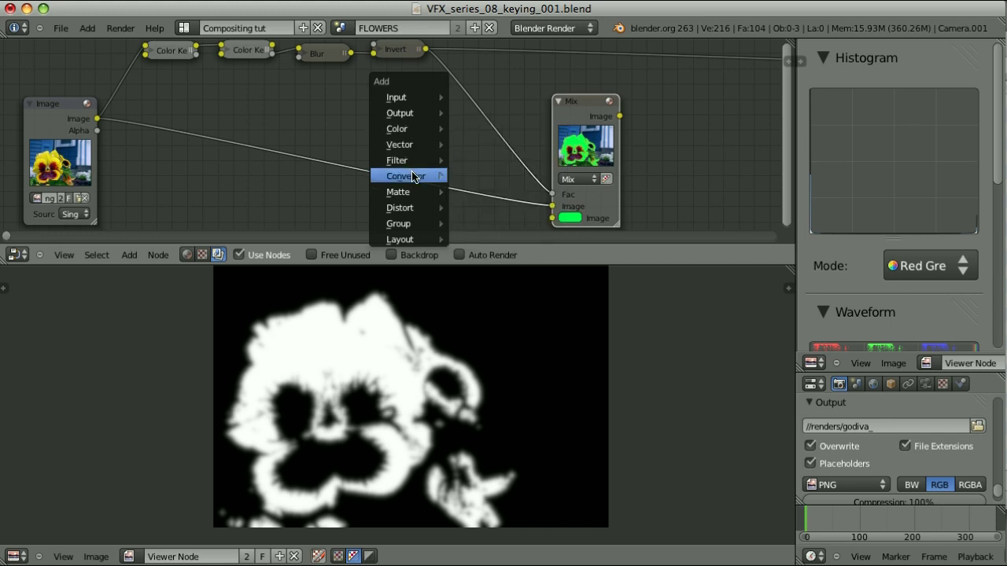
Insert a Multiply Math node with value 1 between Invert and the Mix factor
{"action": "left_click", "coordinate": [511, 239]}
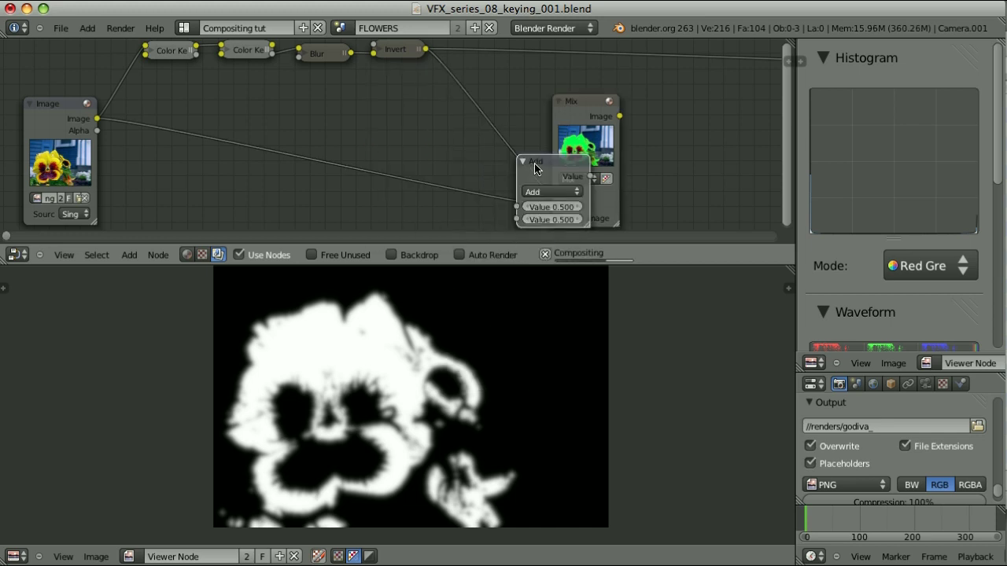
{"action": "left_click", "coordinate": [456, 85]}
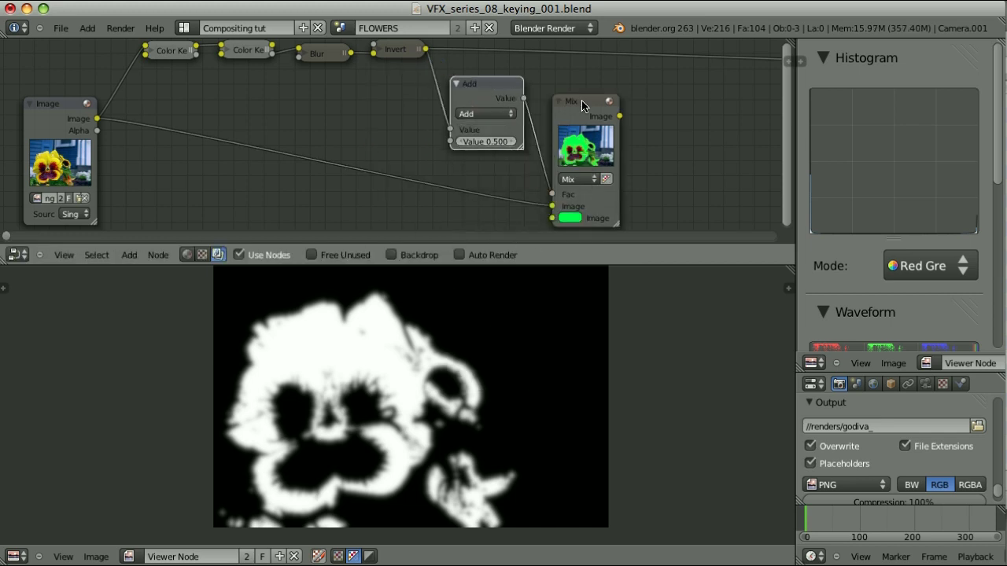
{"action": "scroll", "coordinate": [670, 185], "scroll_direction": "up", "scroll_amount": 1}
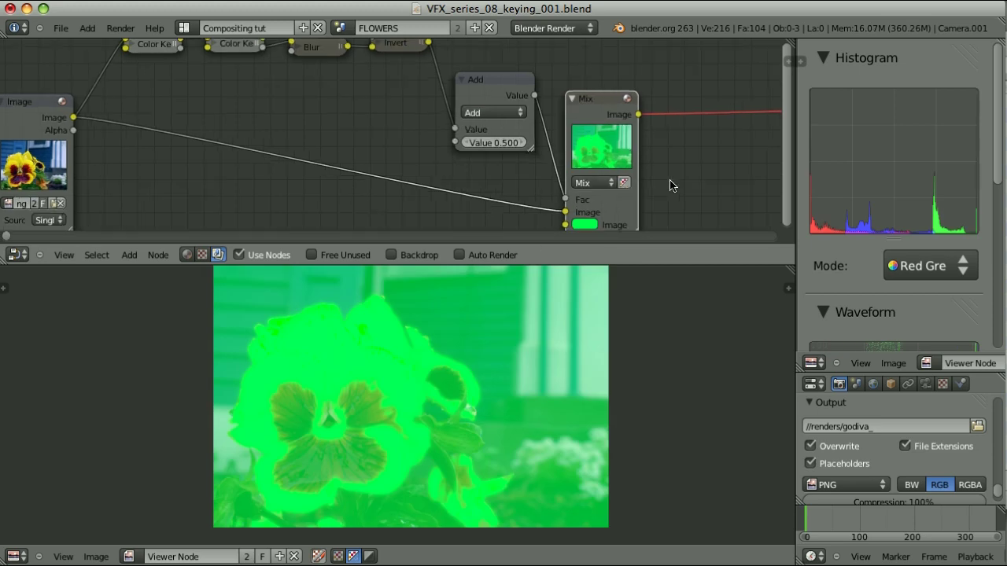
{"action": "left_click", "coordinate": [498, 114]}
{"action": "left_click", "coordinate": [494, 153]}
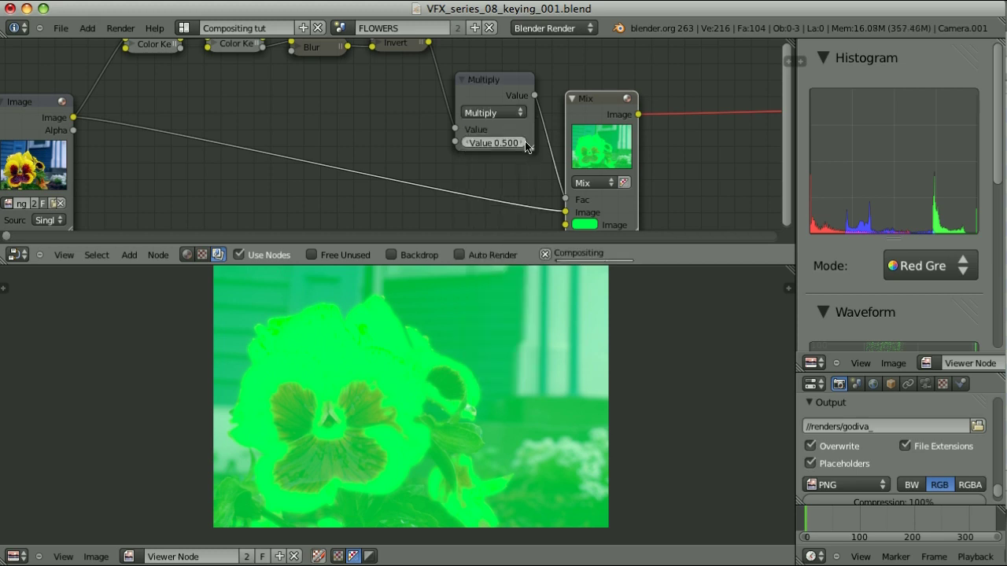
{"action": "type", "text": "1"}
{"action": "key", "text": "Return"}
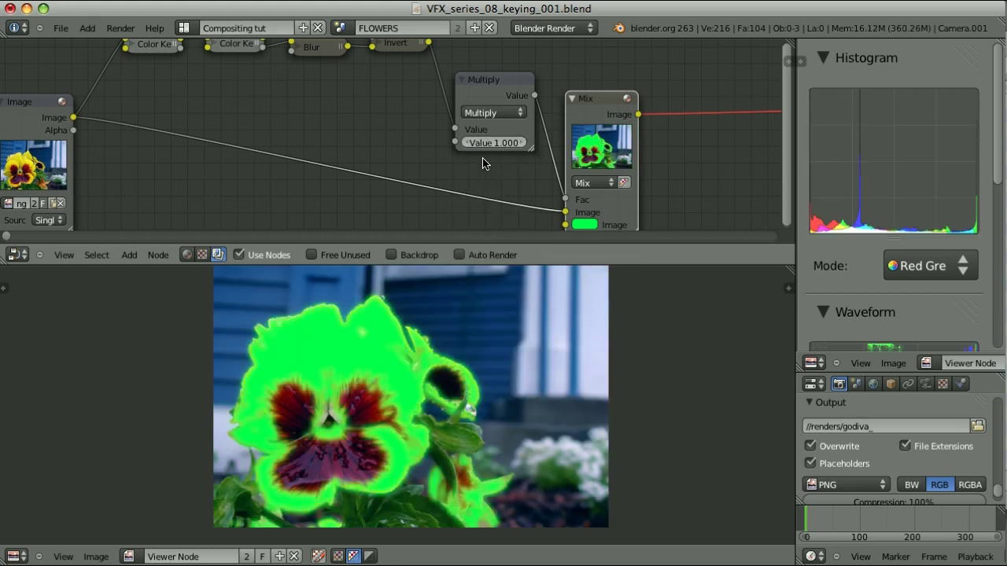
Test Multiply values around 9.47 and 0.19, then reset it to 1.000
{"action": "left_click_drag", "start_coordinate": [505, 148], "coordinate": [493, 150]}
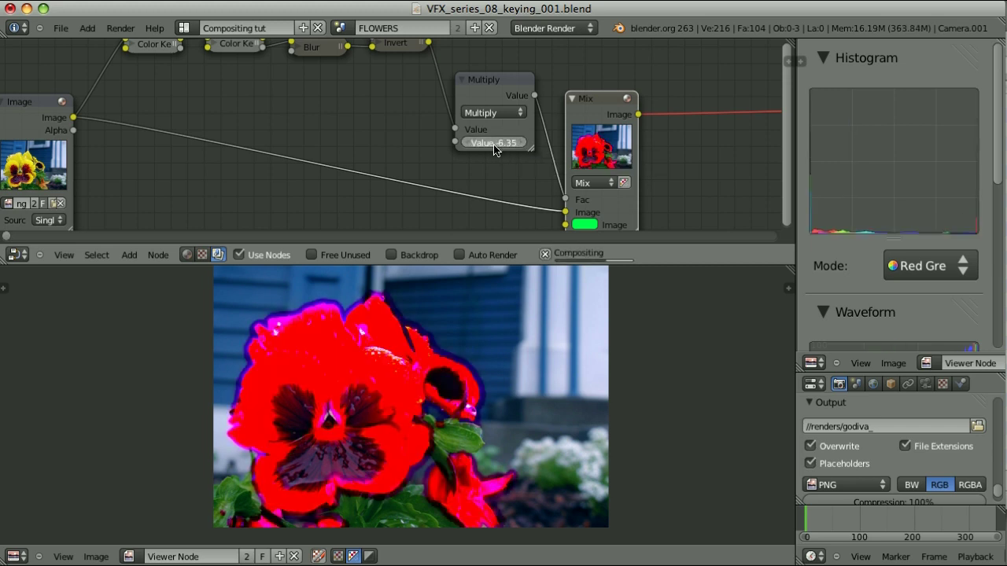
{"action": "left_click_drag", "start_coordinate": [493, 150], "coordinate": [508, 149]}
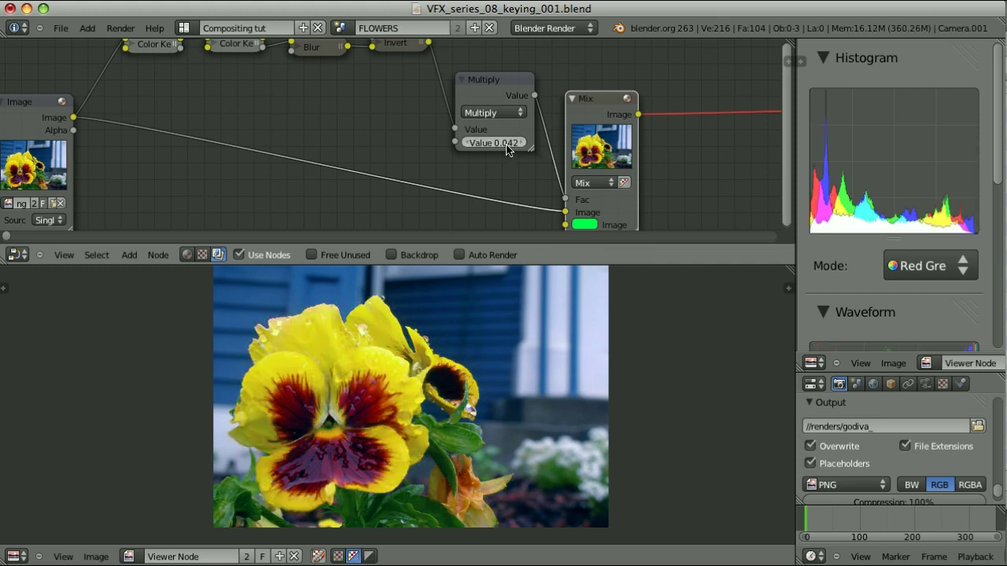
{"action": "left_click", "coordinate": [503, 141]}
{"action": "type", "text": "1"}
{"action": "key", "text": "Return"}
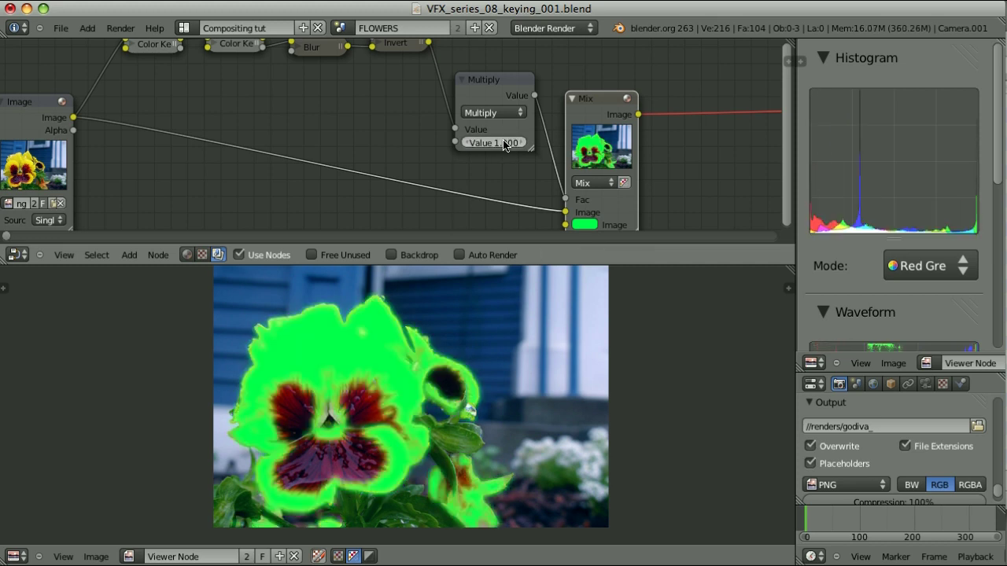
{"action": "middle_click_drag", "start_coordinate": [681, 197], "coordinate": [614, 180]}
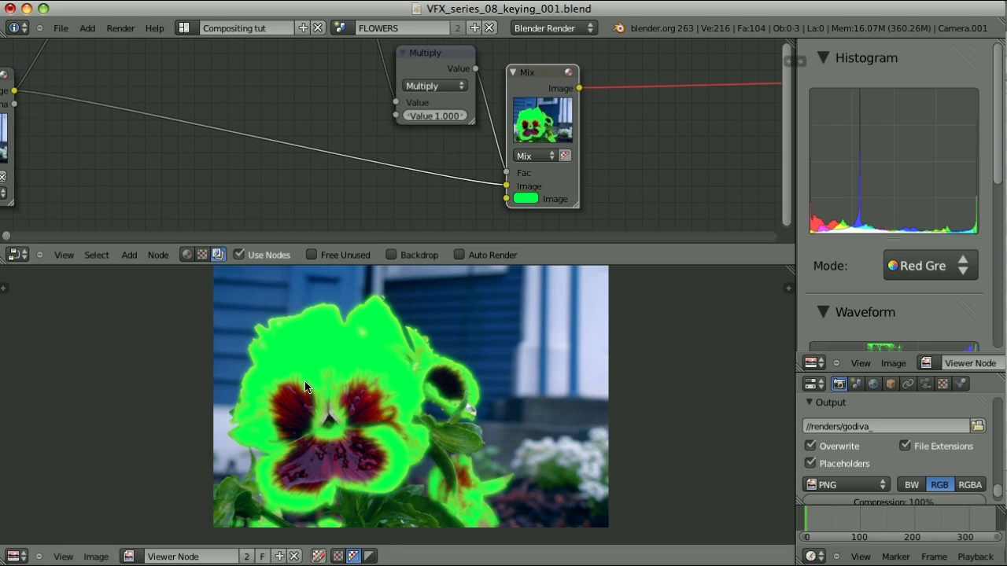
{"action": "left_click", "coordinate": [539, 160]}
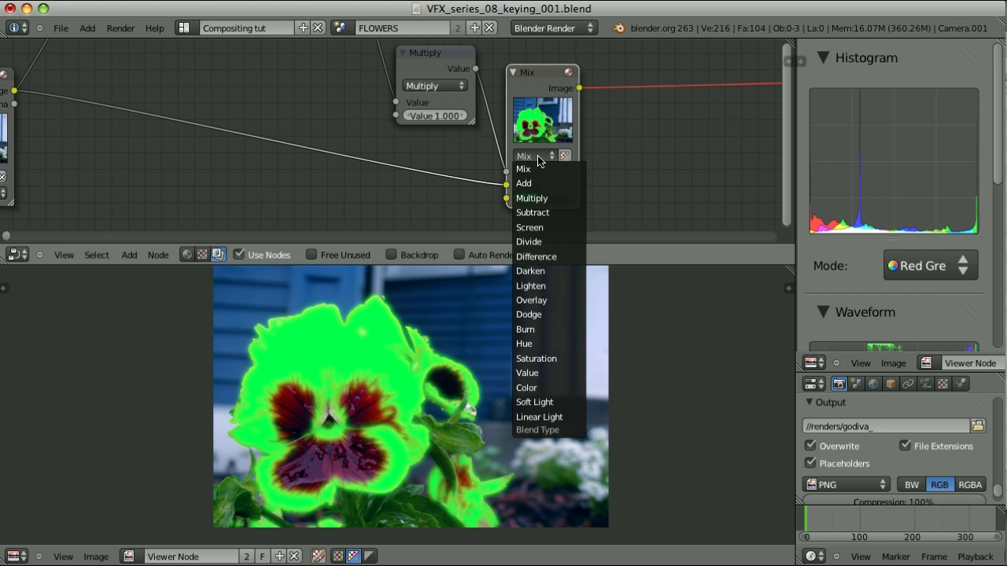
Switch the Mix blend type to Color and zoom out the node editor
{"action": "left_click", "coordinate": [536, 390]}
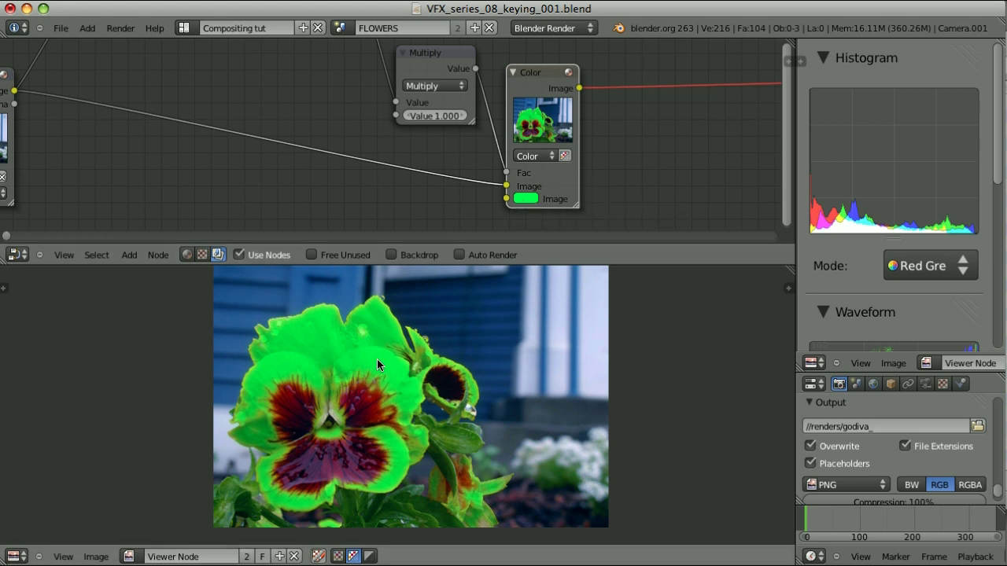
{"action": "scroll", "coordinate": [349, 141], "scroll_direction": "down", "scroll_amount": 1}
{"action": "scroll", "coordinate": [349, 141], "scroll_direction": "down", "scroll_amount": 1}
{"action": "scroll", "coordinate": [519, 140], "scroll_direction": "down", "scroll_amount": 1}
{"action": "scroll", "coordinate": [520, 139], "scroll_direction": "down", "scroll_amount": 1}
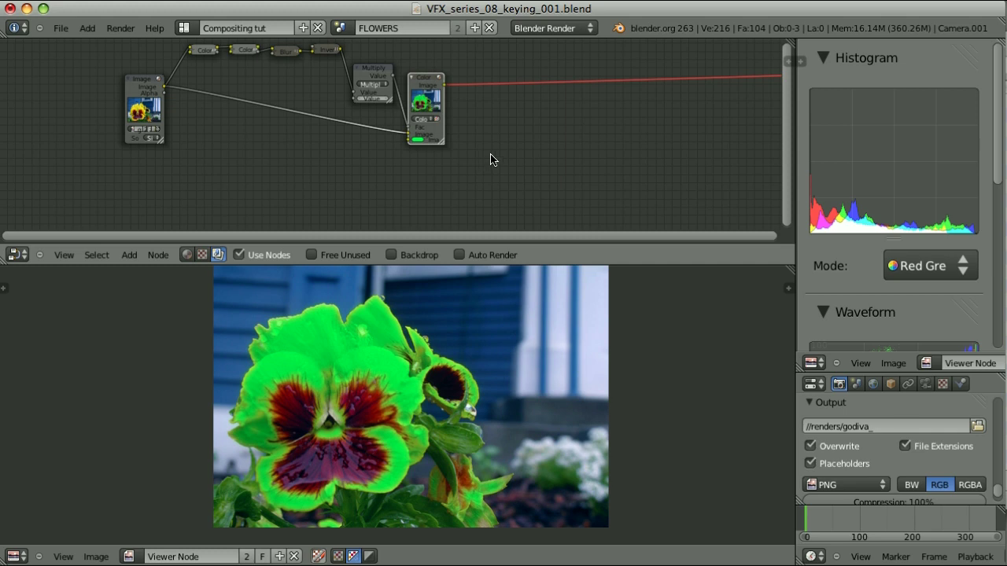
Add an RGB to BW node after the Mix and a duplicate fed by the original image
{"action": "key", "text": "shift+a"}
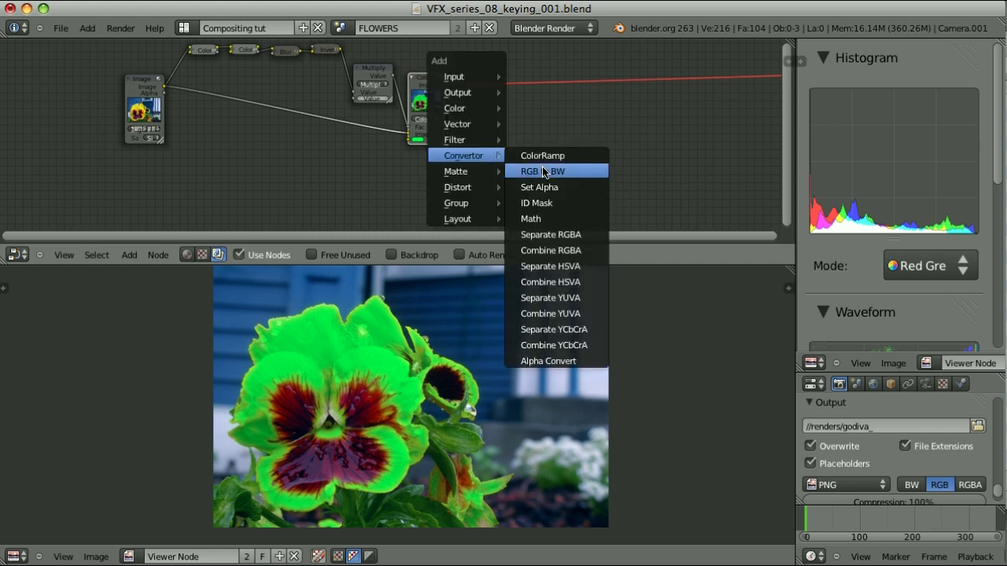
{"action": "left_click", "coordinate": [543, 171]}
{"action": "left_click_drag", "start_coordinate": [562, 157], "coordinate": [519, 130]}
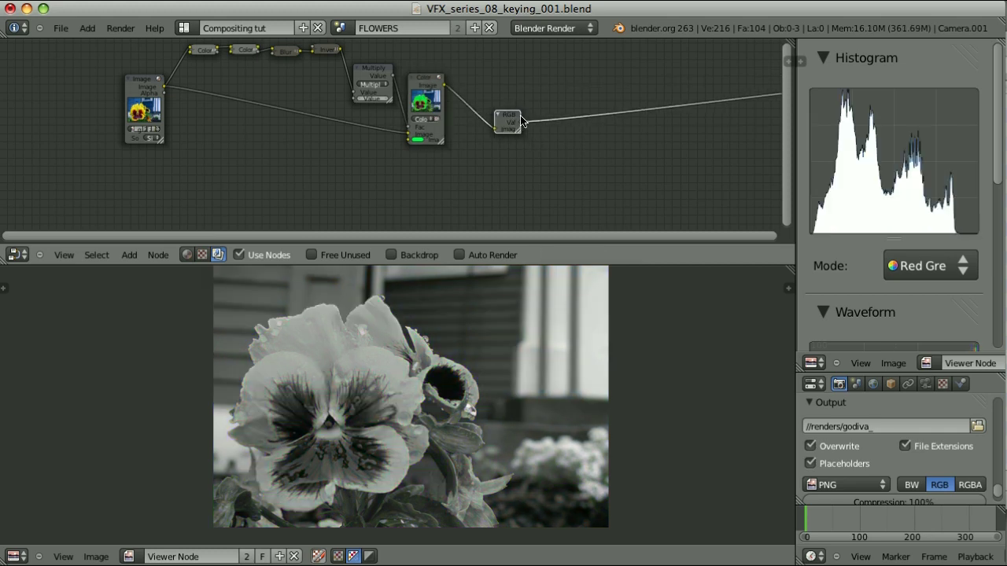
{"action": "key", "text": "shift+d"}
{"action": "left_click", "coordinate": [540, 174]}
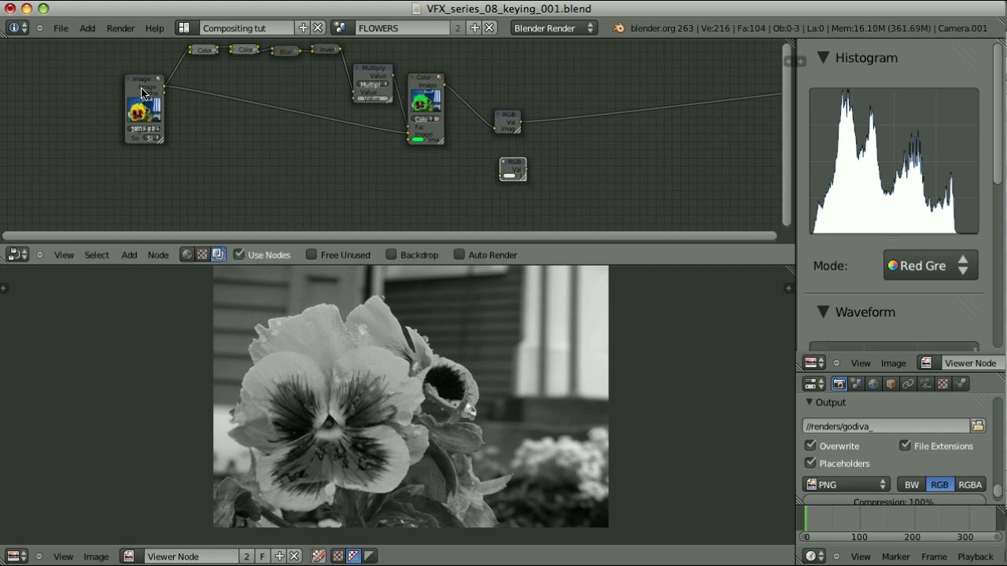
{"action": "left_click_drag", "start_coordinate": [164, 87], "coordinate": [500, 177]}
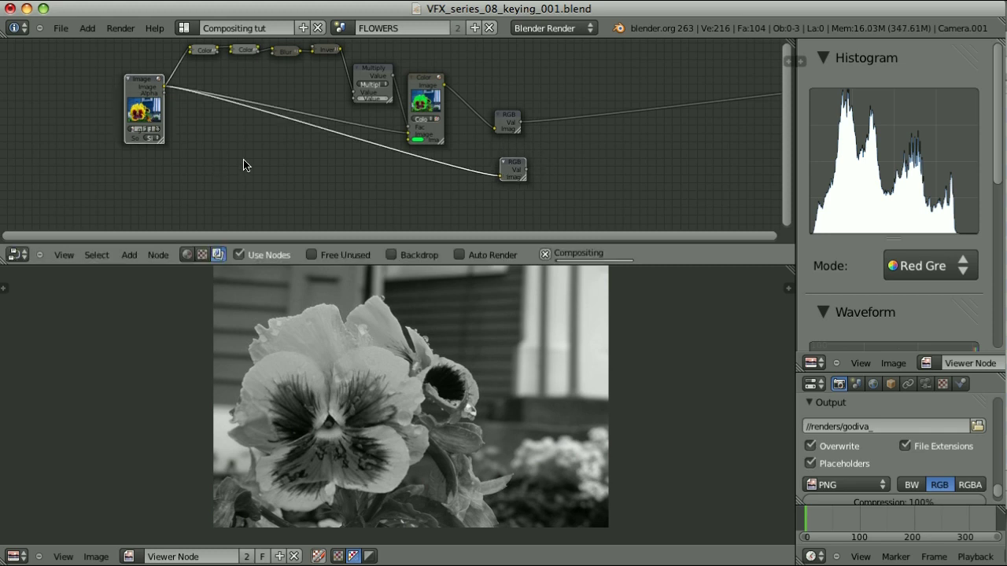
{"action": "left_click", "coordinate": [511, 167], "text": "ctrl+shift"}
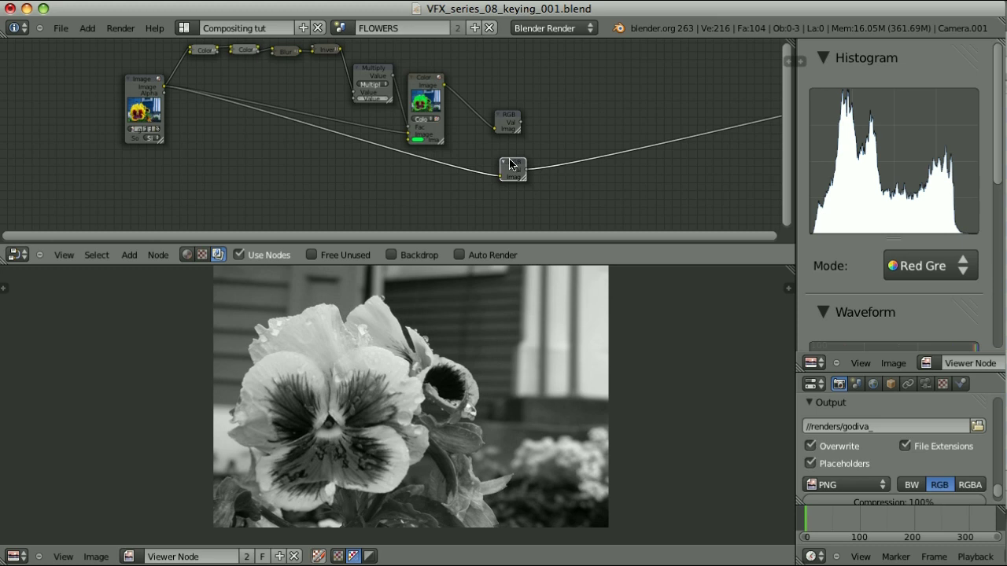
{"action": "scroll", "coordinate": [613, 148], "scroll_direction": "up", "scroll_amount": 2}
{"action": "scroll", "coordinate": [550, 142], "scroll_direction": "up", "scroll_amount": 2}
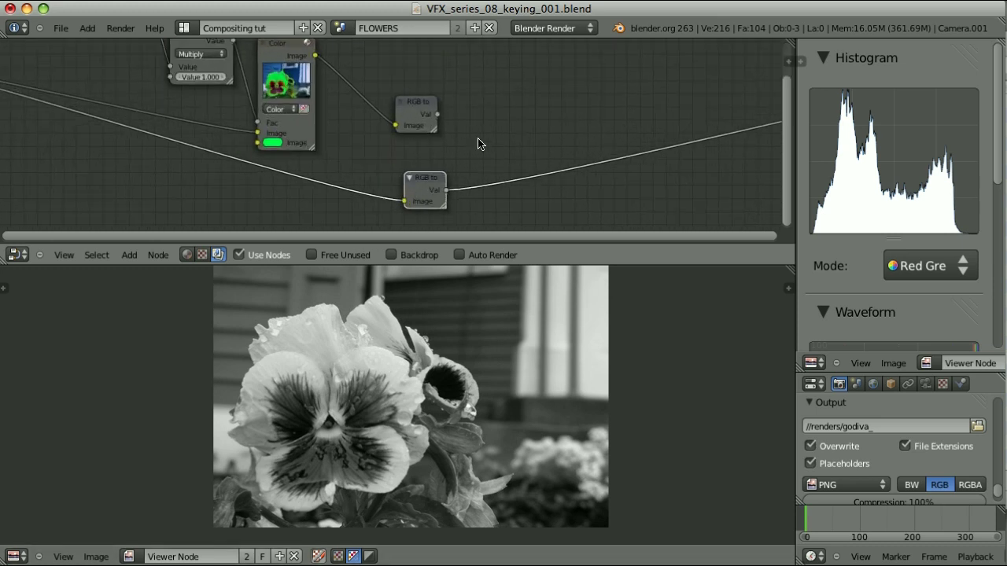
Add a Subtract Math node taking the original's grayscale minus the recolored grayscale
{"action": "key", "text": "shift+a"}
{"action": "left_click", "coordinate": [519, 197]}
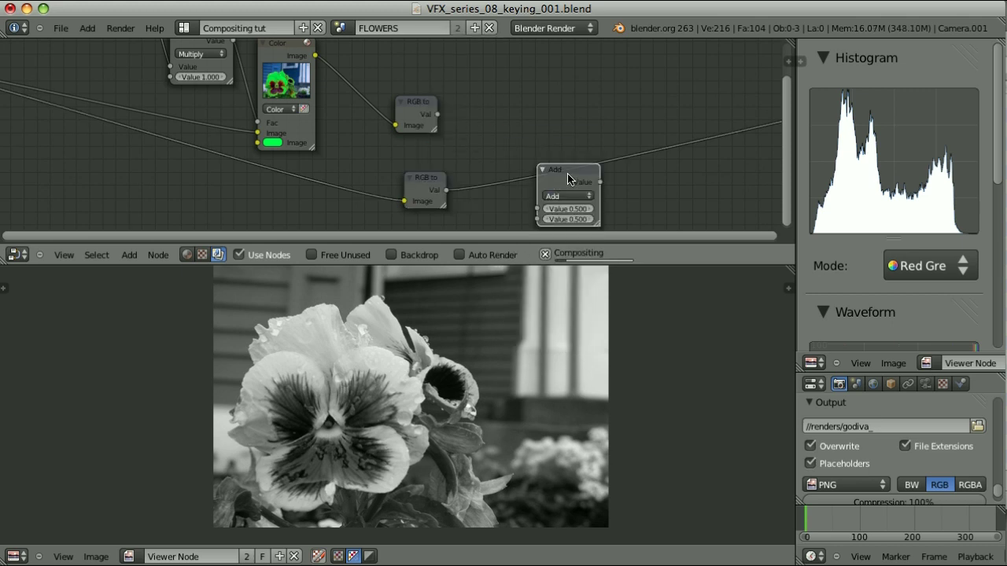
{"action": "left_click", "coordinate": [568, 196]}
{"action": "left_click", "coordinate": [575, 214]}
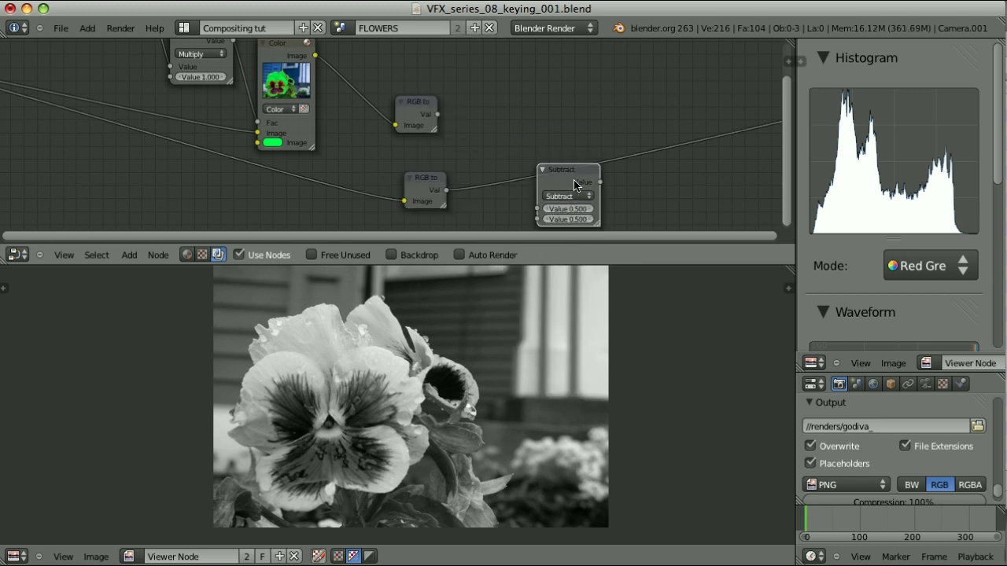
{"action": "left_click_drag", "start_coordinate": [574, 186], "coordinate": [534, 120]}
{"action": "left_click_drag", "start_coordinate": [446, 190], "coordinate": [497, 142]}
{"action": "left_click_drag", "start_coordinate": [439, 115], "coordinate": [498, 153]}
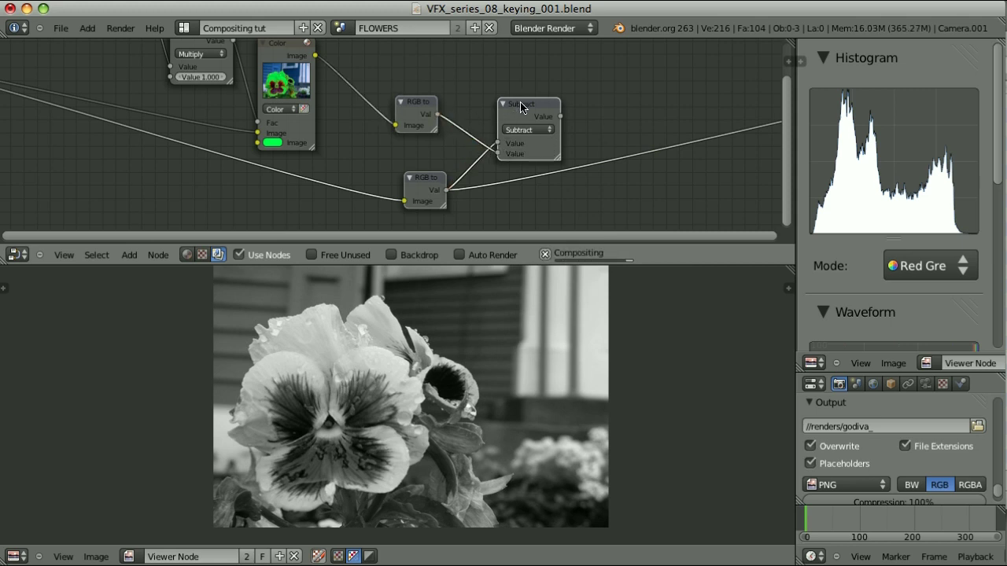
{"action": "scroll", "coordinate": [590, 138], "scroll_direction": "down", "scroll_amount": 1}
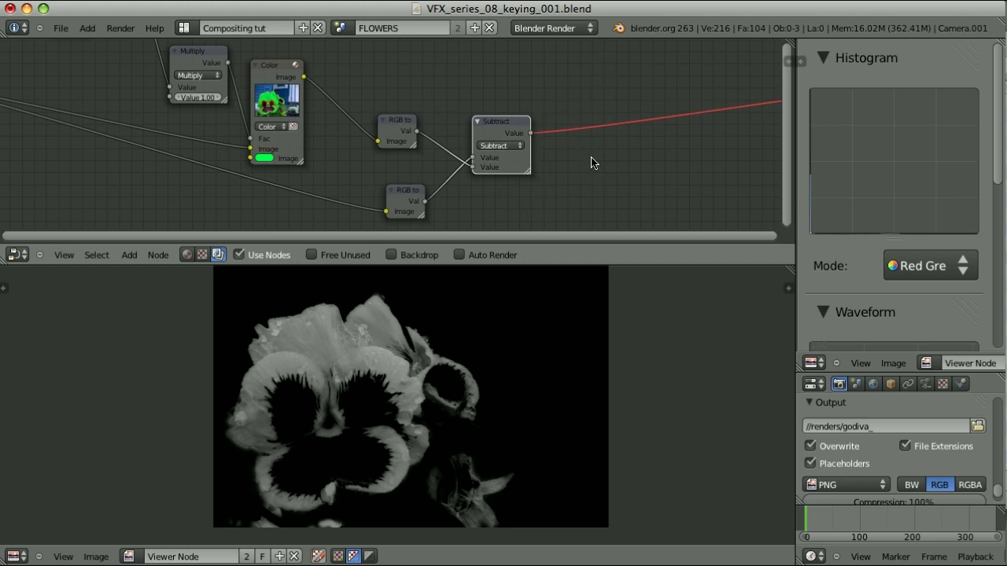
Add a Combine RGBA node with the difference in R, G and B and alpha unplugged
{"action": "key", "text": "shift+a"}
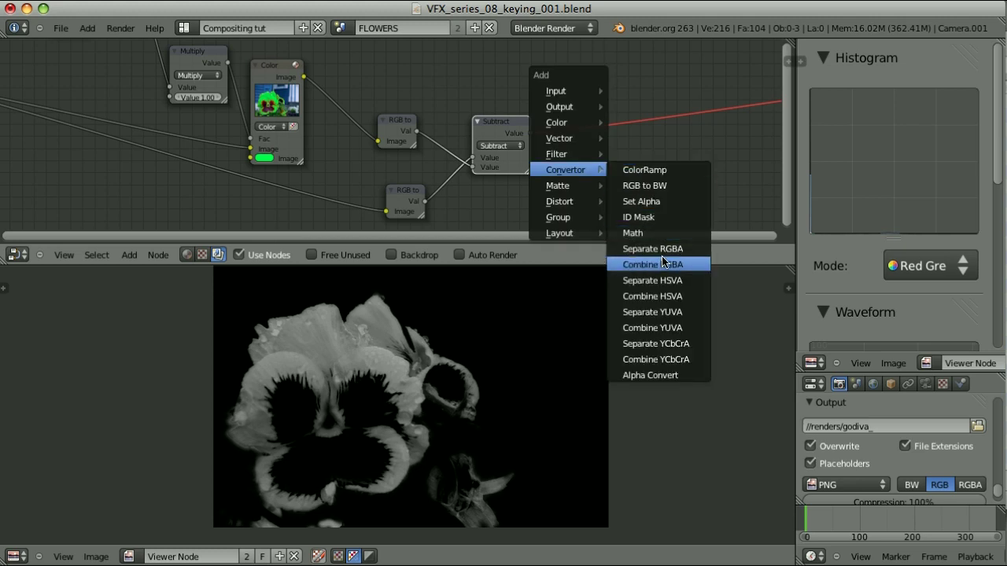
{"action": "left_click", "coordinate": [662, 264]}
{"action": "left_click", "coordinate": [591, 102]}
{"action": "left_click_drag", "start_coordinate": [531, 132], "coordinate": [580, 146]}
{"action": "key", "text": "f"}
{"action": "key", "text": "f"}
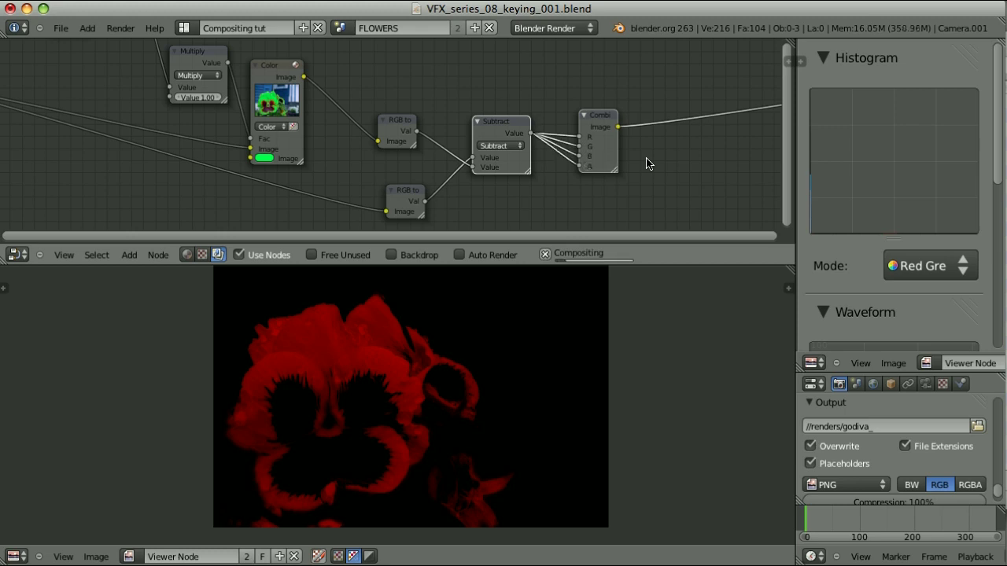
{"action": "left_click_drag", "start_coordinate": [576, 166], "coordinate": [625, 152]}
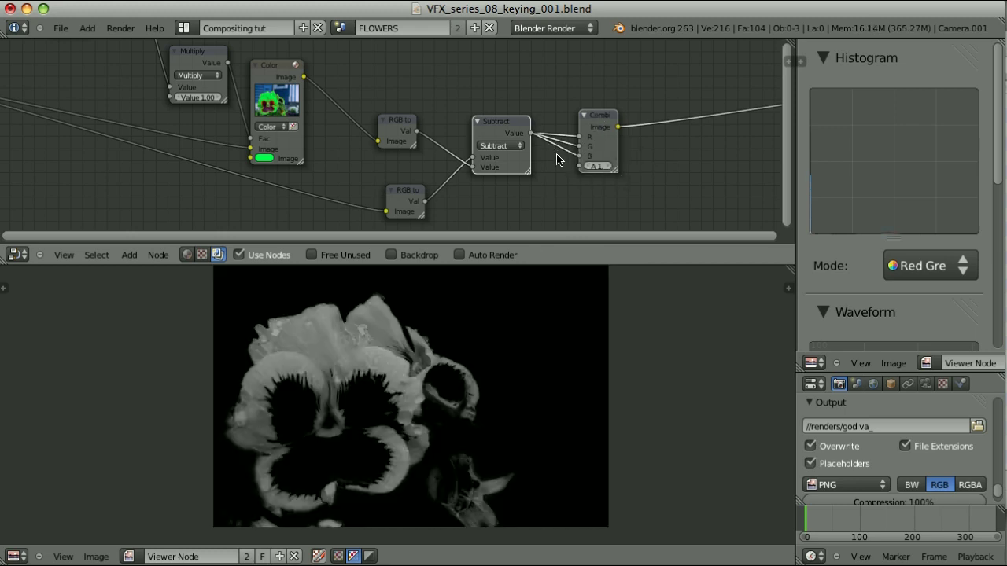
{"action": "scroll", "coordinate": [540, 150], "scroll_direction": "down", "scroll_amount": 1}
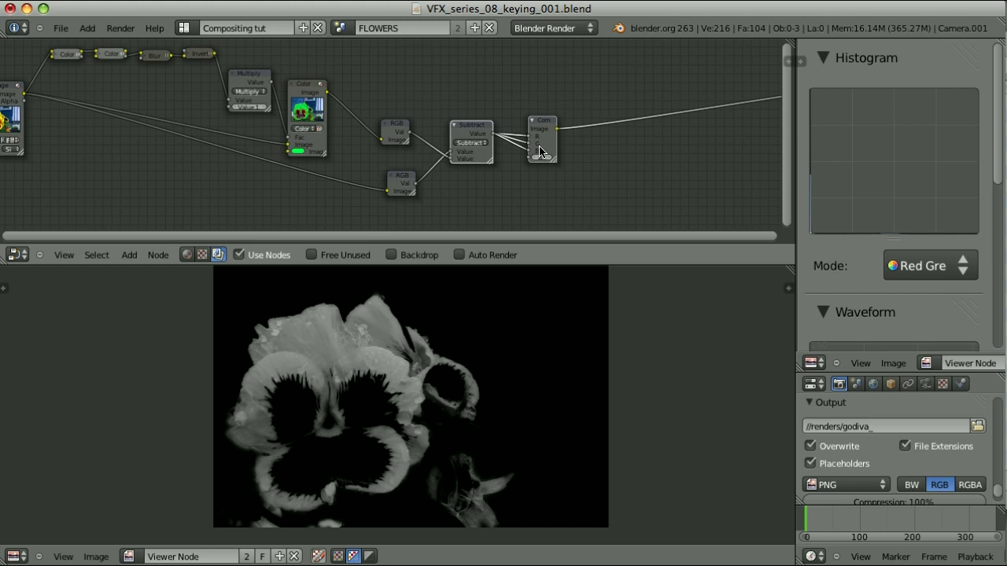
Duplicate the Color Mix node and place the copy after Combine RGBA
{"action": "left_click", "coordinate": [299, 109]}
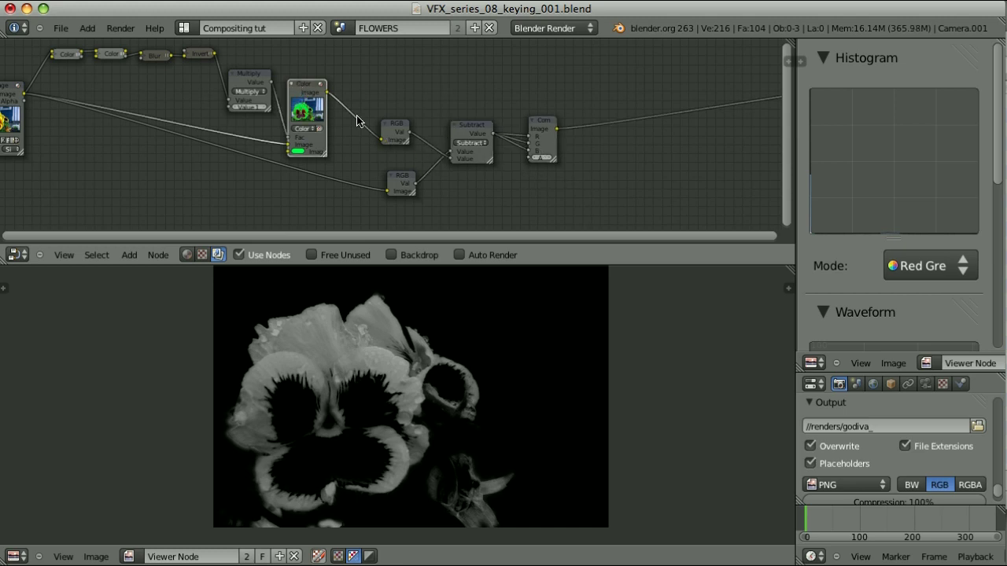
{"action": "key", "text": "shift+d"}
{"action": "left_click", "coordinate": [653, 110]}
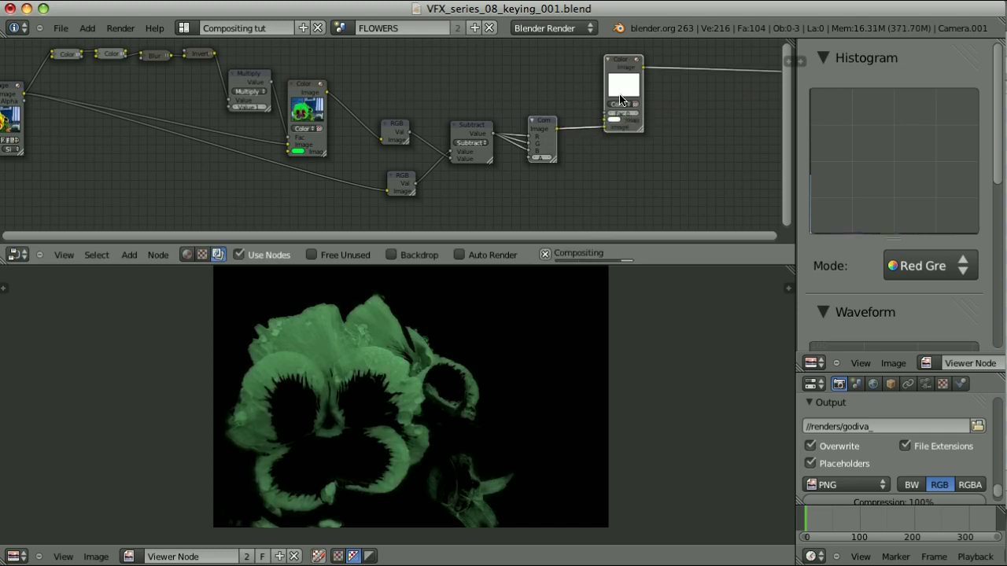
{"action": "left_click", "coordinate": [622, 103]}
Set the copied Mix node to Add and feed the recolored image into it
{"action": "left_click", "coordinate": [633, 126]}
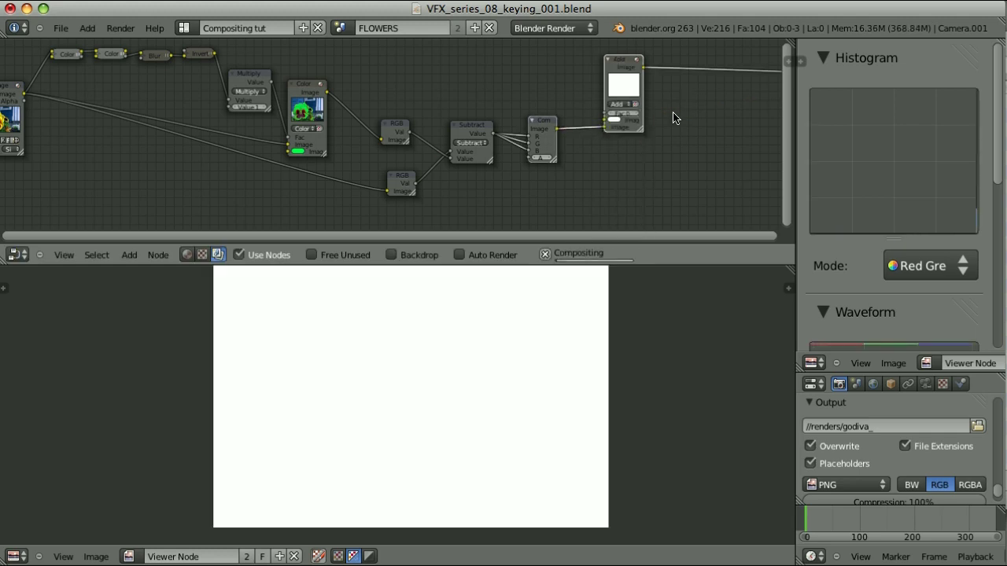
{"action": "left_click_drag", "start_coordinate": [375, 102], "coordinate": [573, 214]}
{"action": "left_click_drag", "start_coordinate": [523, 130], "coordinate": [512, 174]}
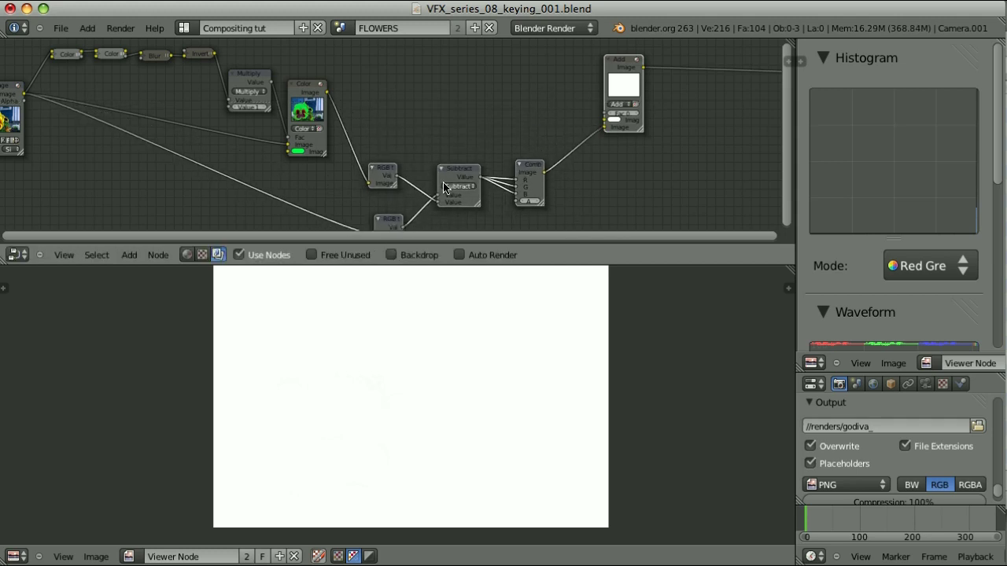
{"action": "left_click_drag", "start_coordinate": [326, 93], "coordinate": [607, 119]}
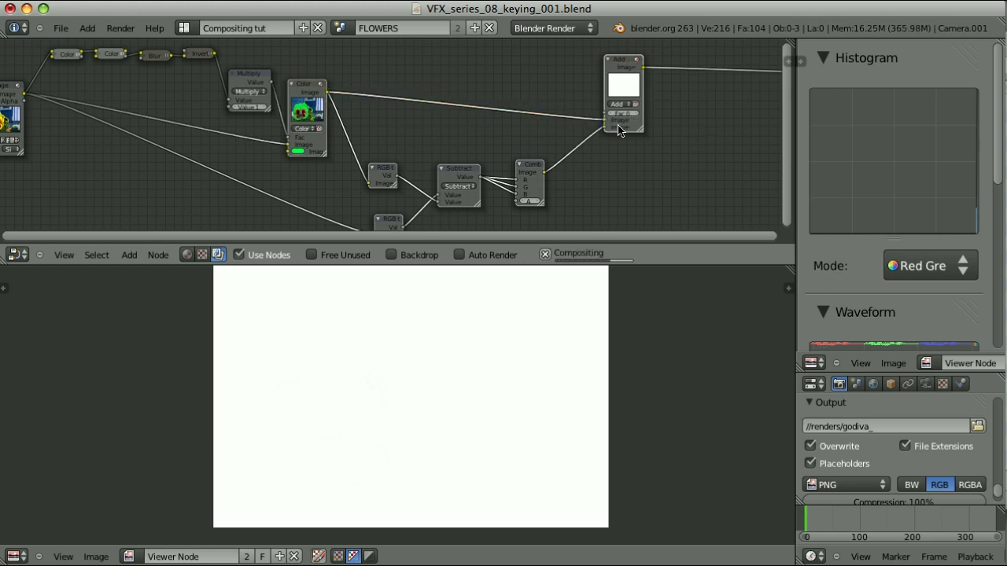
{"action": "middle_click_drag", "start_coordinate": [318, 184], "coordinate": [344, 182]}
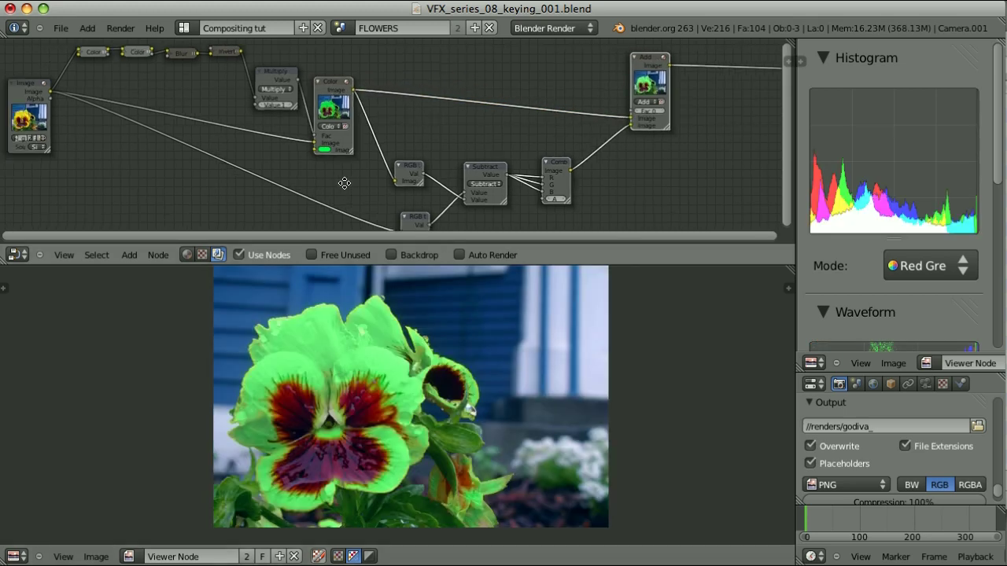
Change the Color Mix replacement colour from green to pink
{"action": "scroll", "coordinate": [345, 182], "scroll_direction": "up", "scroll_amount": 1}
{"action": "left_click", "coordinate": [533, 147]}
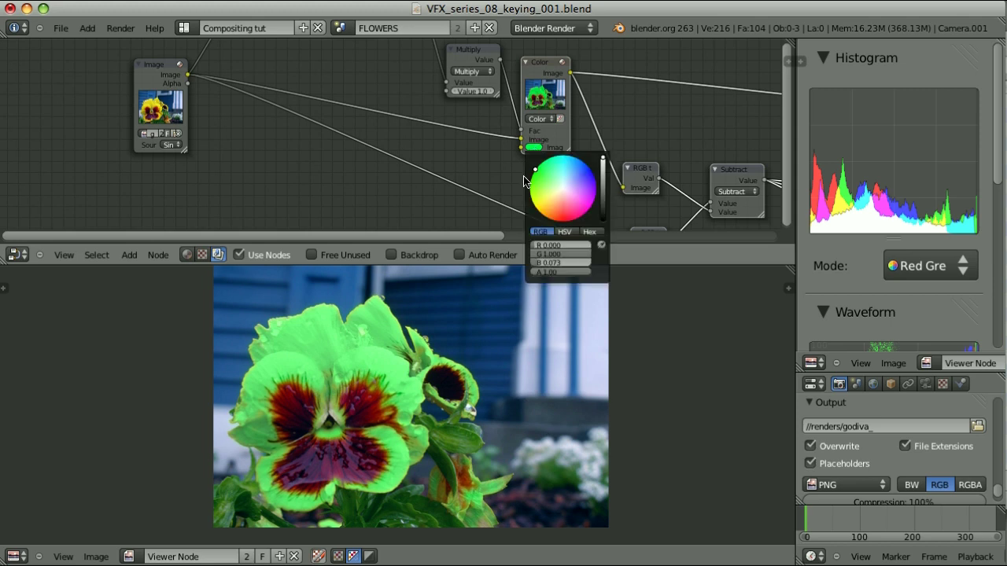
{"action": "mouse_move", "coordinate": [583, 183]}
{"action": "left_mouse_down"}
{"action": "mouse_move", "coordinate": [575, 210]}
{"action": "mouse_move", "coordinate": [542, 187]}
{"action": "left_mouse_up"}
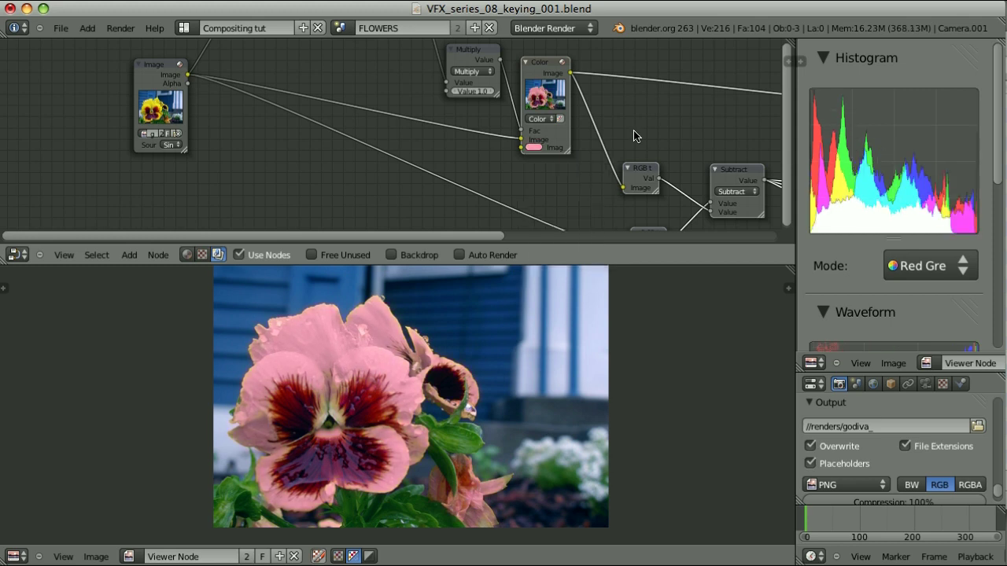
{"action": "key", "text": "Home"}
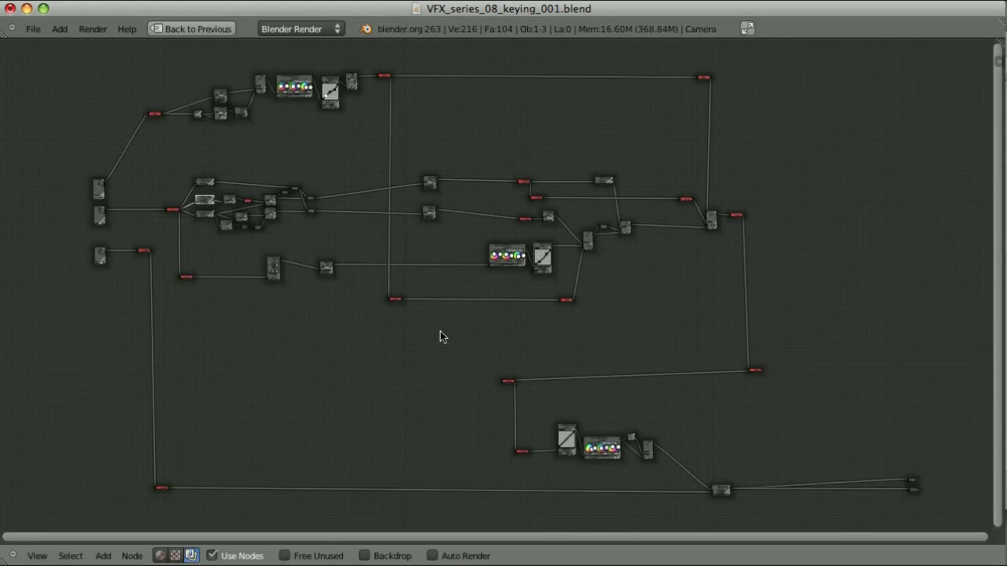
Inspect the GREEN scene's node tree, selecting the top Missing Datablock node, then restore the split layout
{"action": "scroll", "coordinate": [451, 336], "scroll_direction": "up", "scroll_amount": 1}
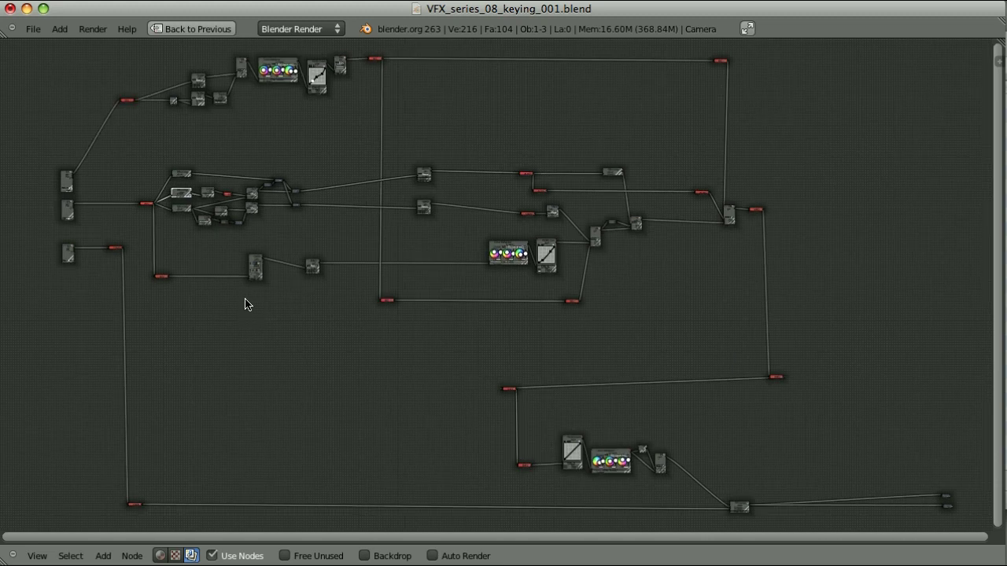
{"action": "middle_click_drag", "start_coordinate": [168, 264], "coordinate": [390, 301]}
{"action": "scroll", "coordinate": [385, 315], "scroll_direction": "up", "scroll_amount": 2}
{"action": "scroll", "coordinate": [386, 317], "scroll_direction": "up", "scroll_amount": 3}
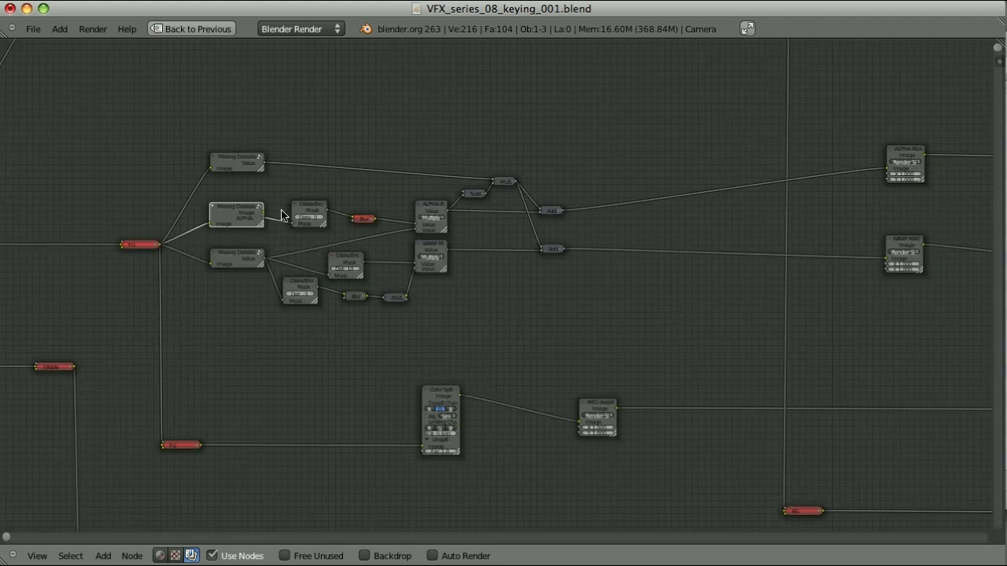
{"action": "right_click", "coordinate": [240, 156]}
{"action": "scroll", "coordinate": [722, 336], "scroll_direction": "down", "scroll_amount": 2}
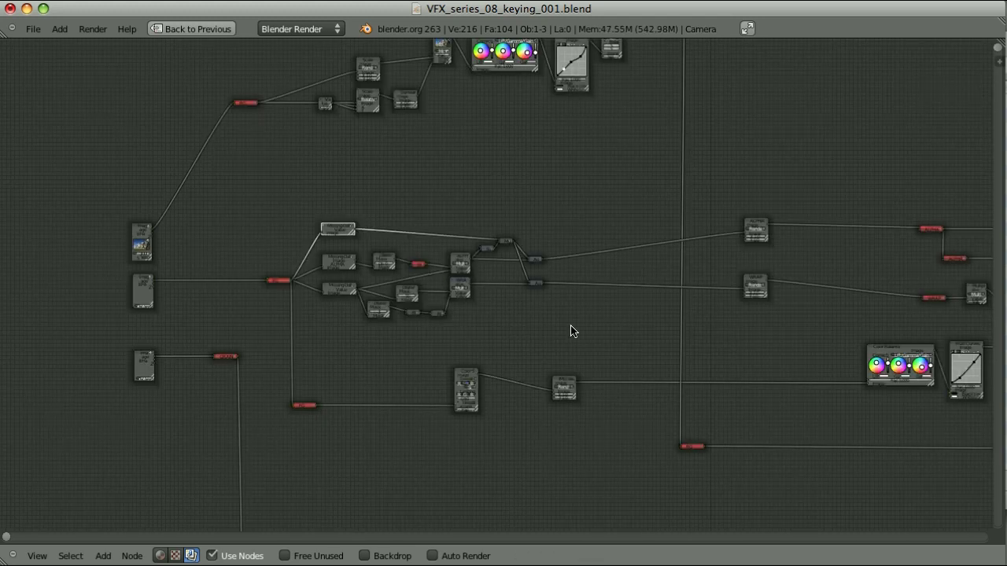
{"action": "key", "text": "ctrl+Up"}
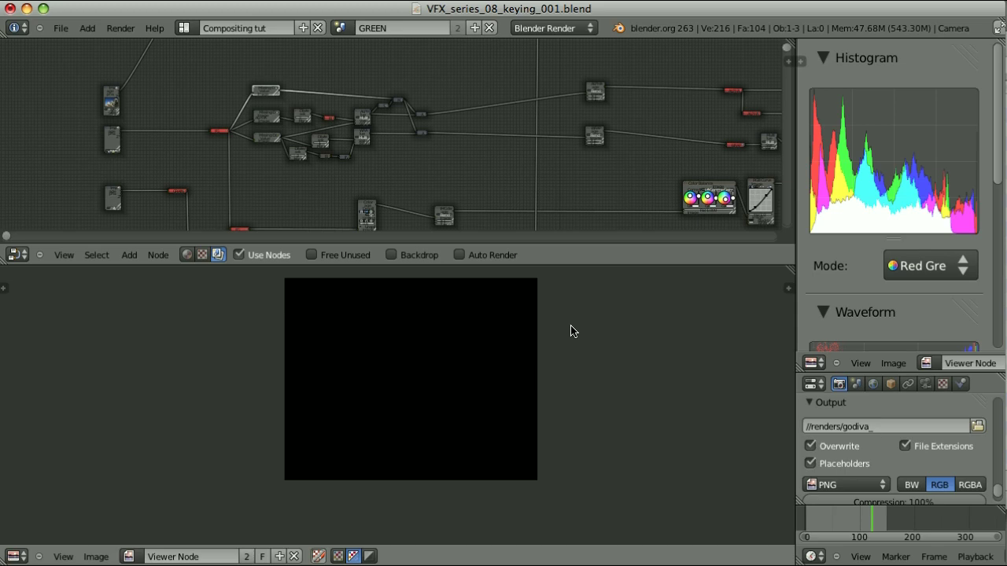